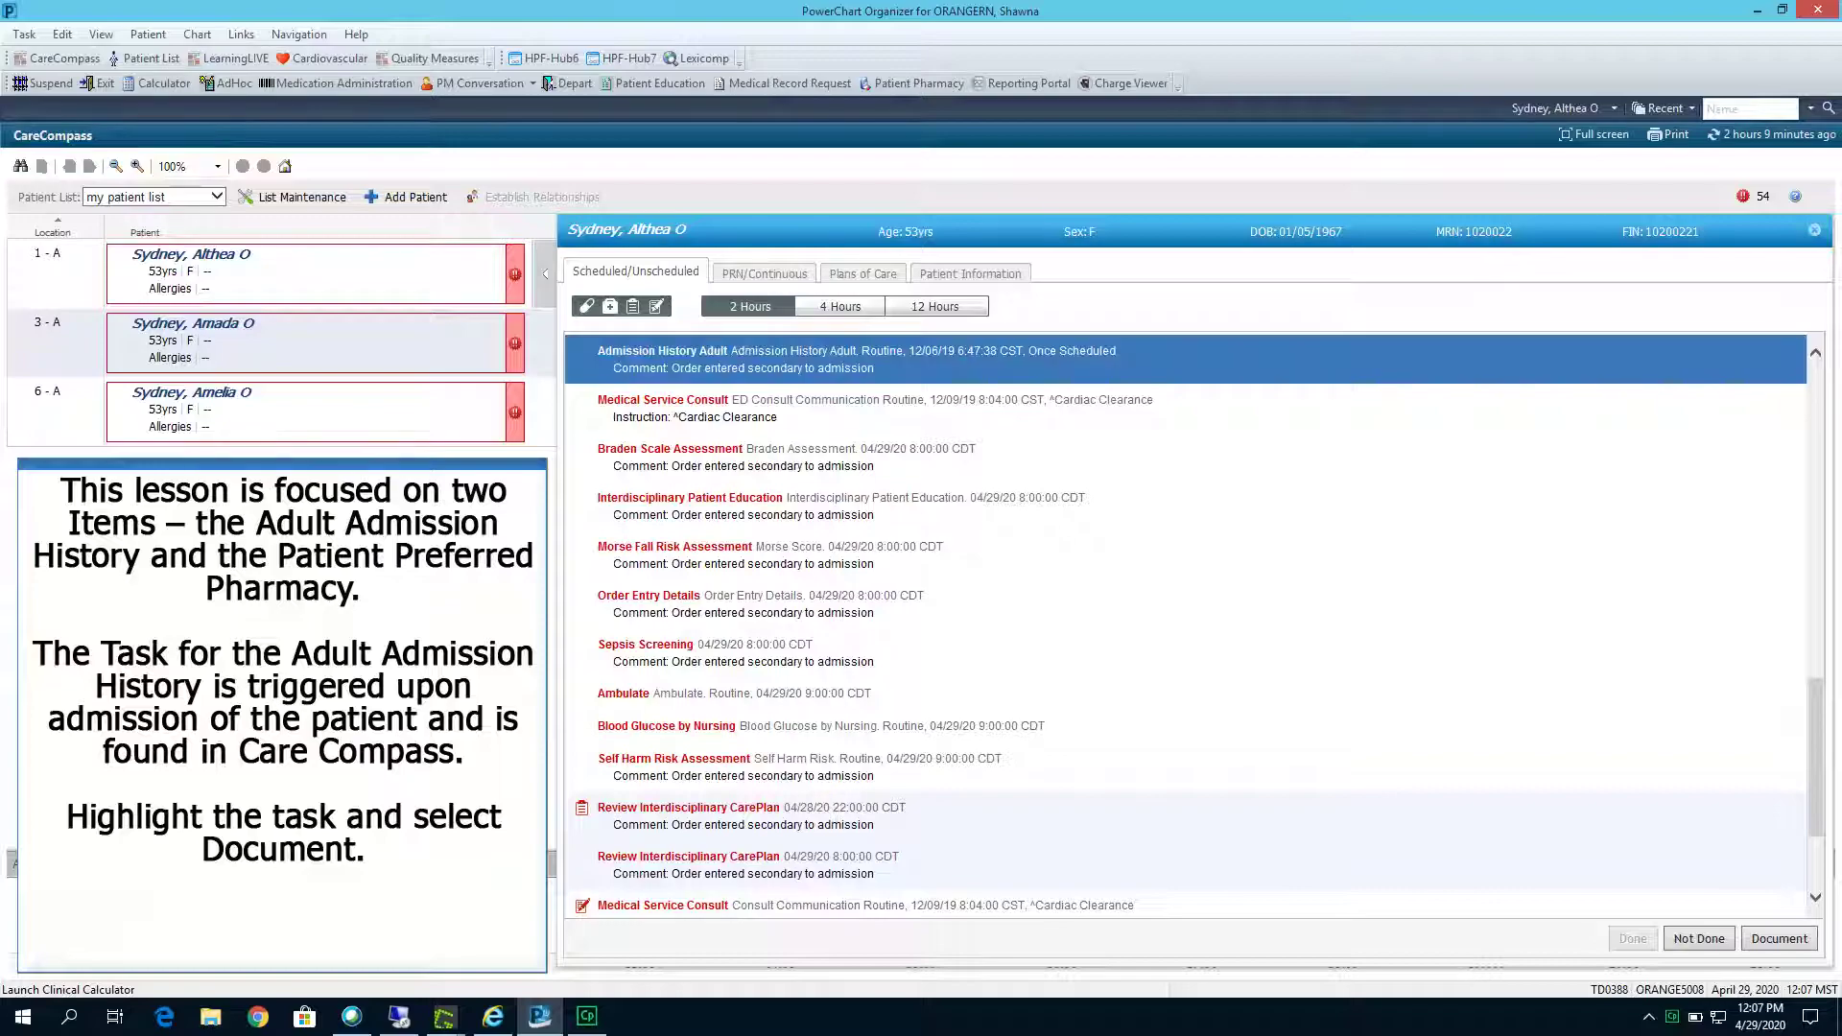
Open the Admission History Adult form and widen the section list to show full names
click(1778, 938)
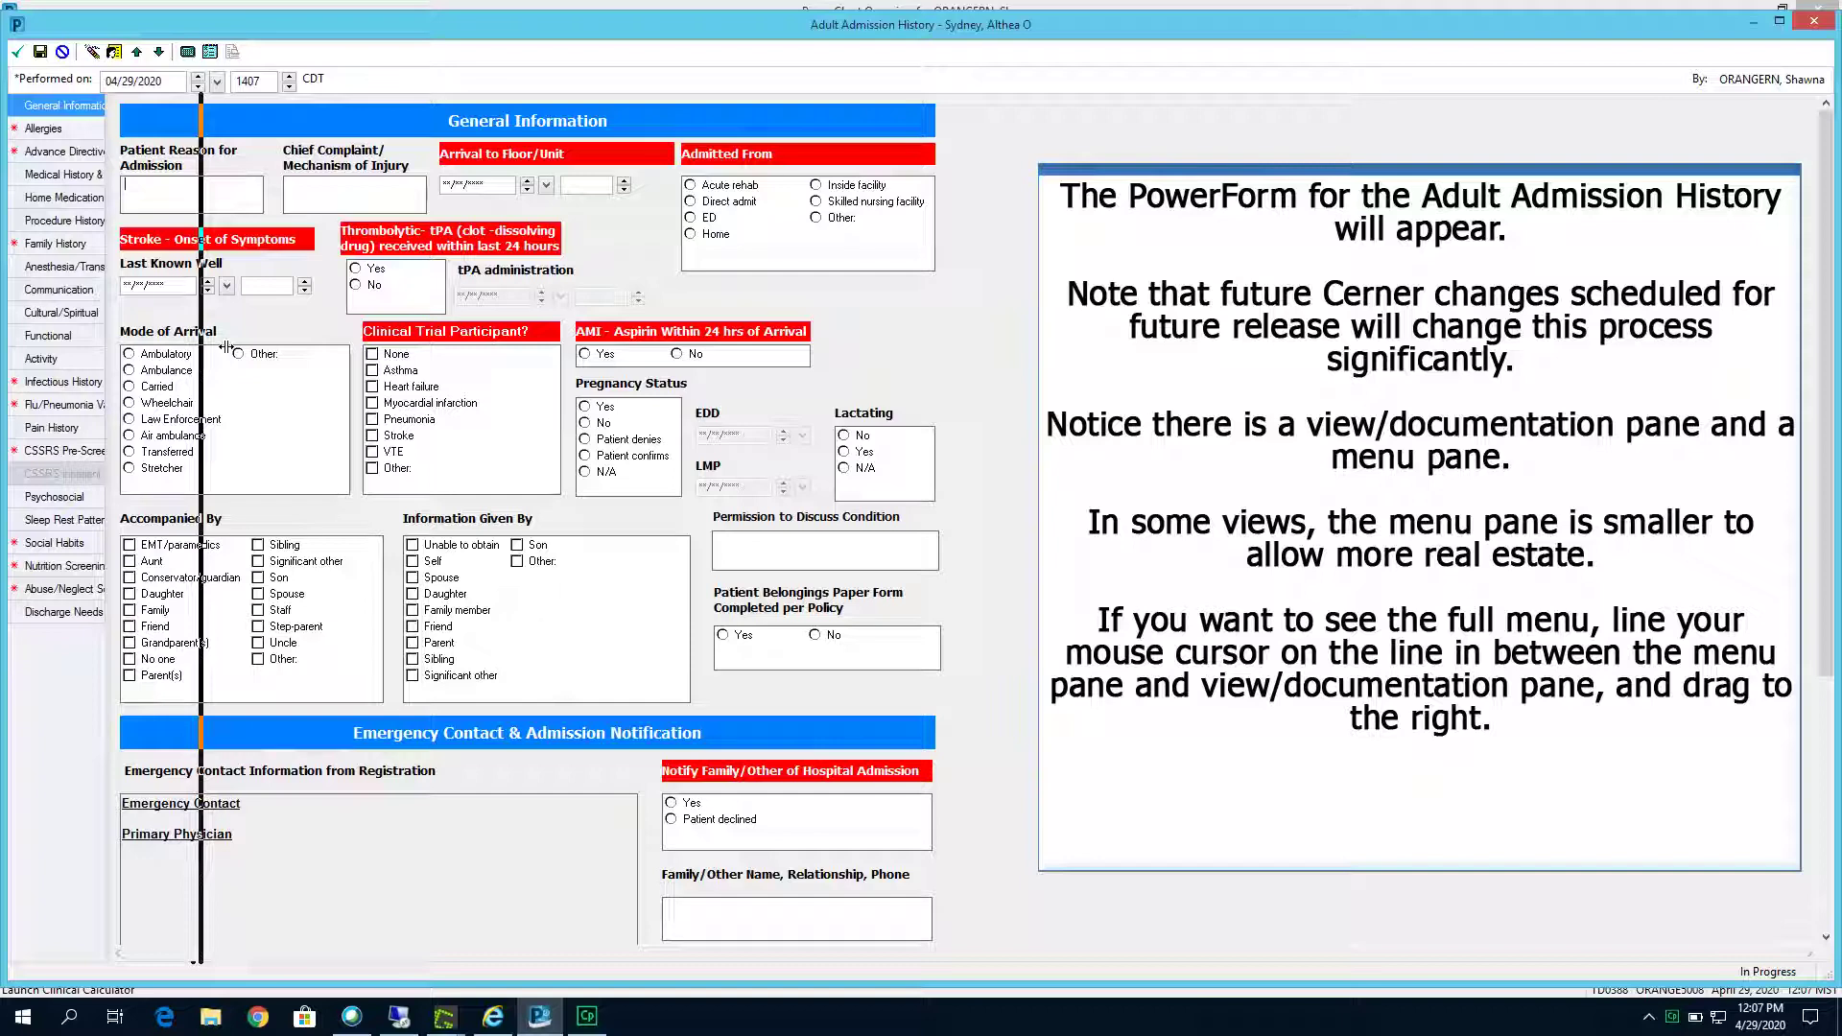
drag(225, 347, 225, 348)
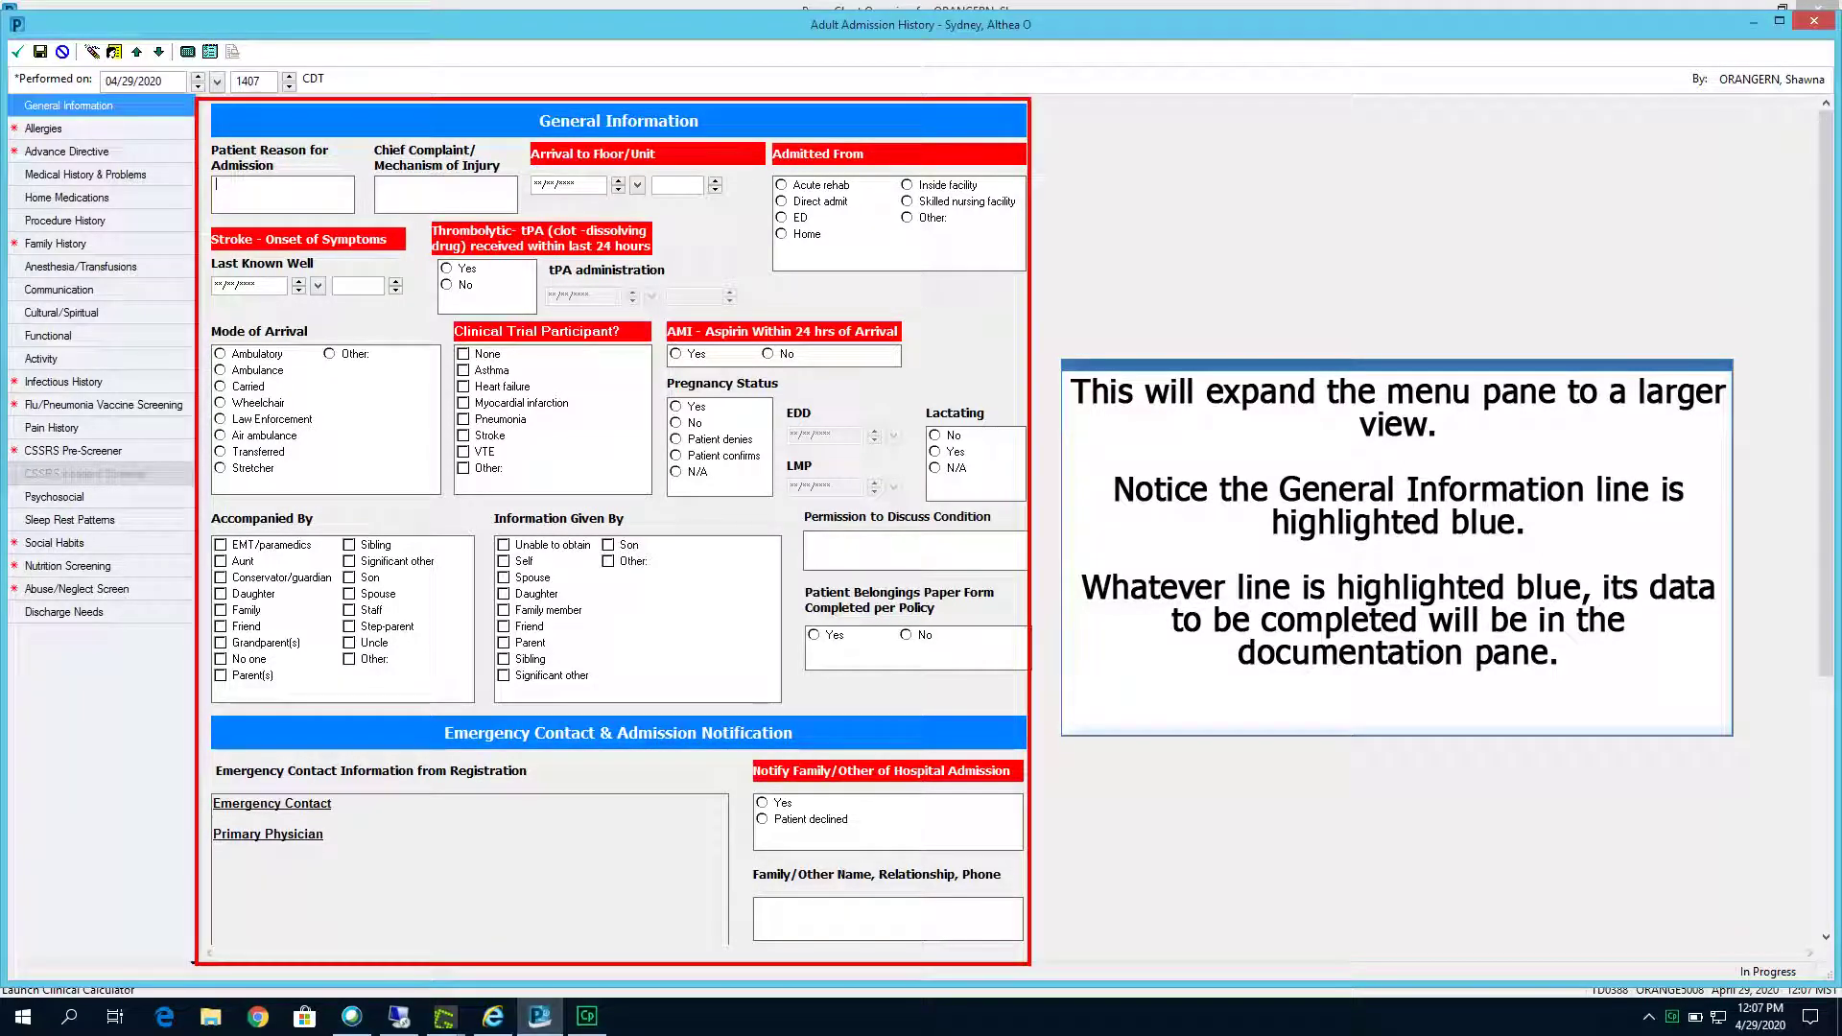
Switch to Discharge Needs, then return to the General Information section
click(63, 612)
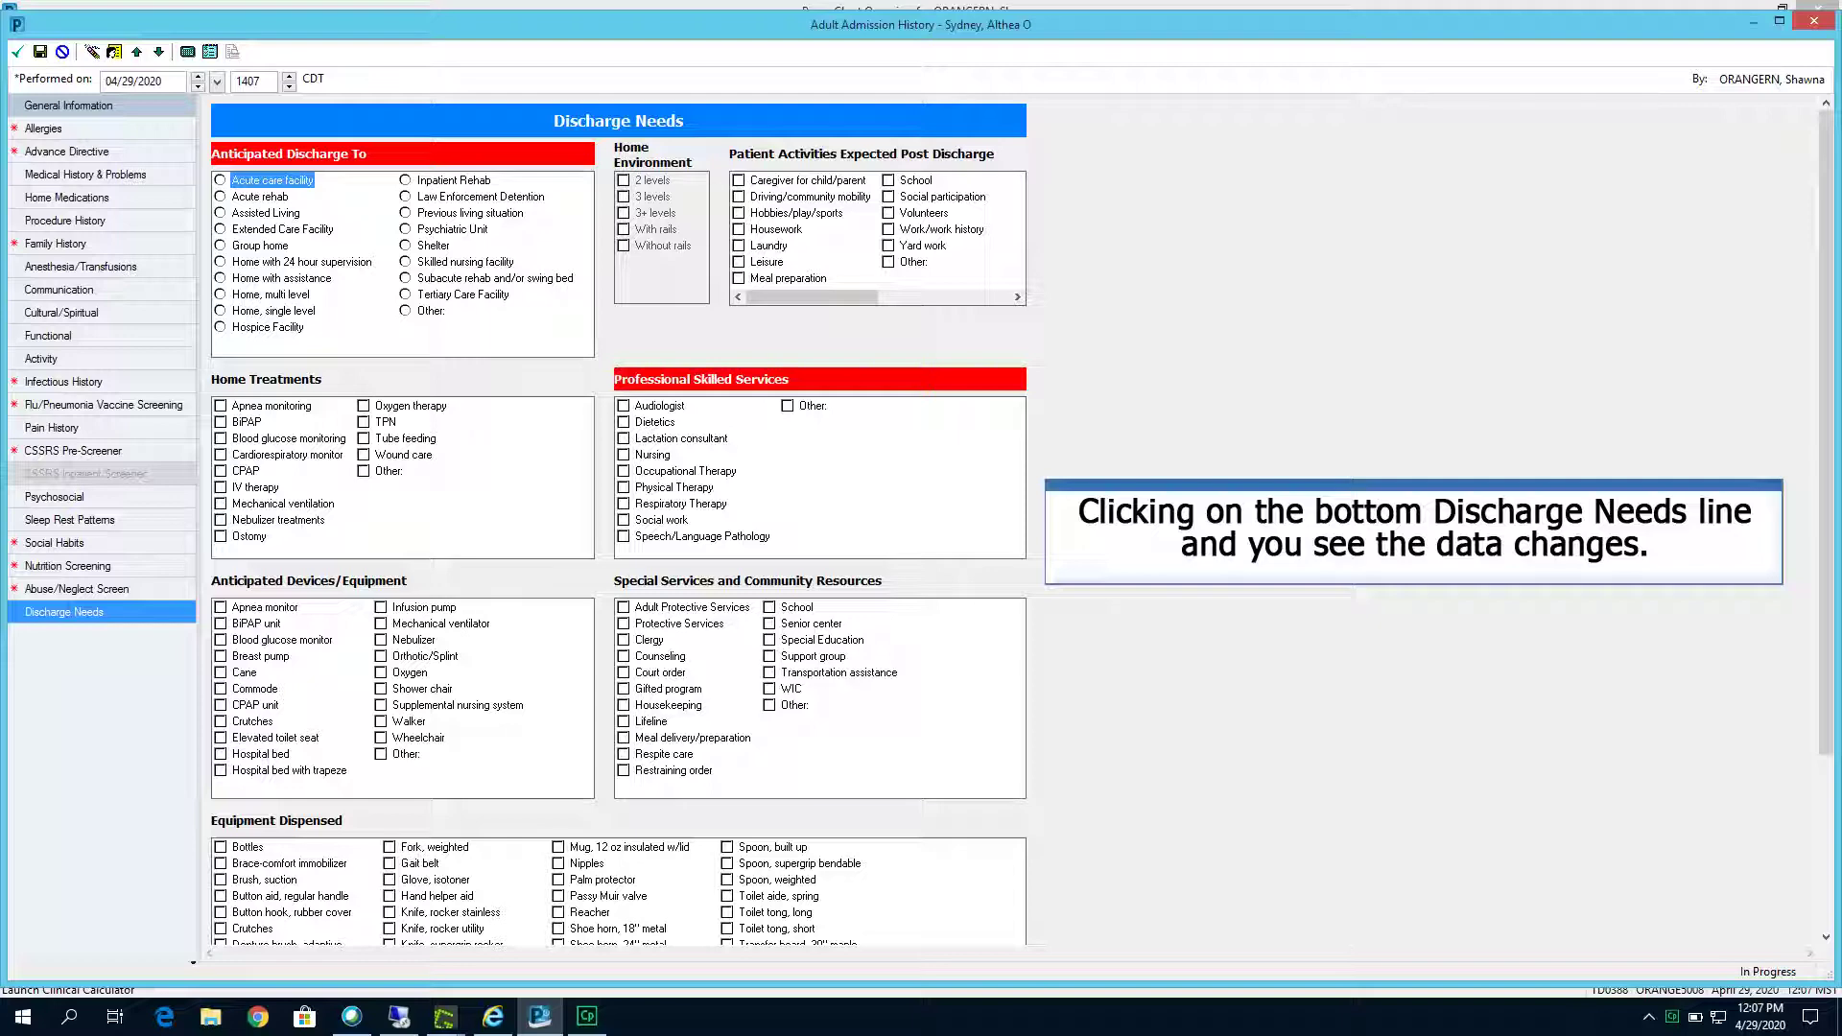
click(68, 105)
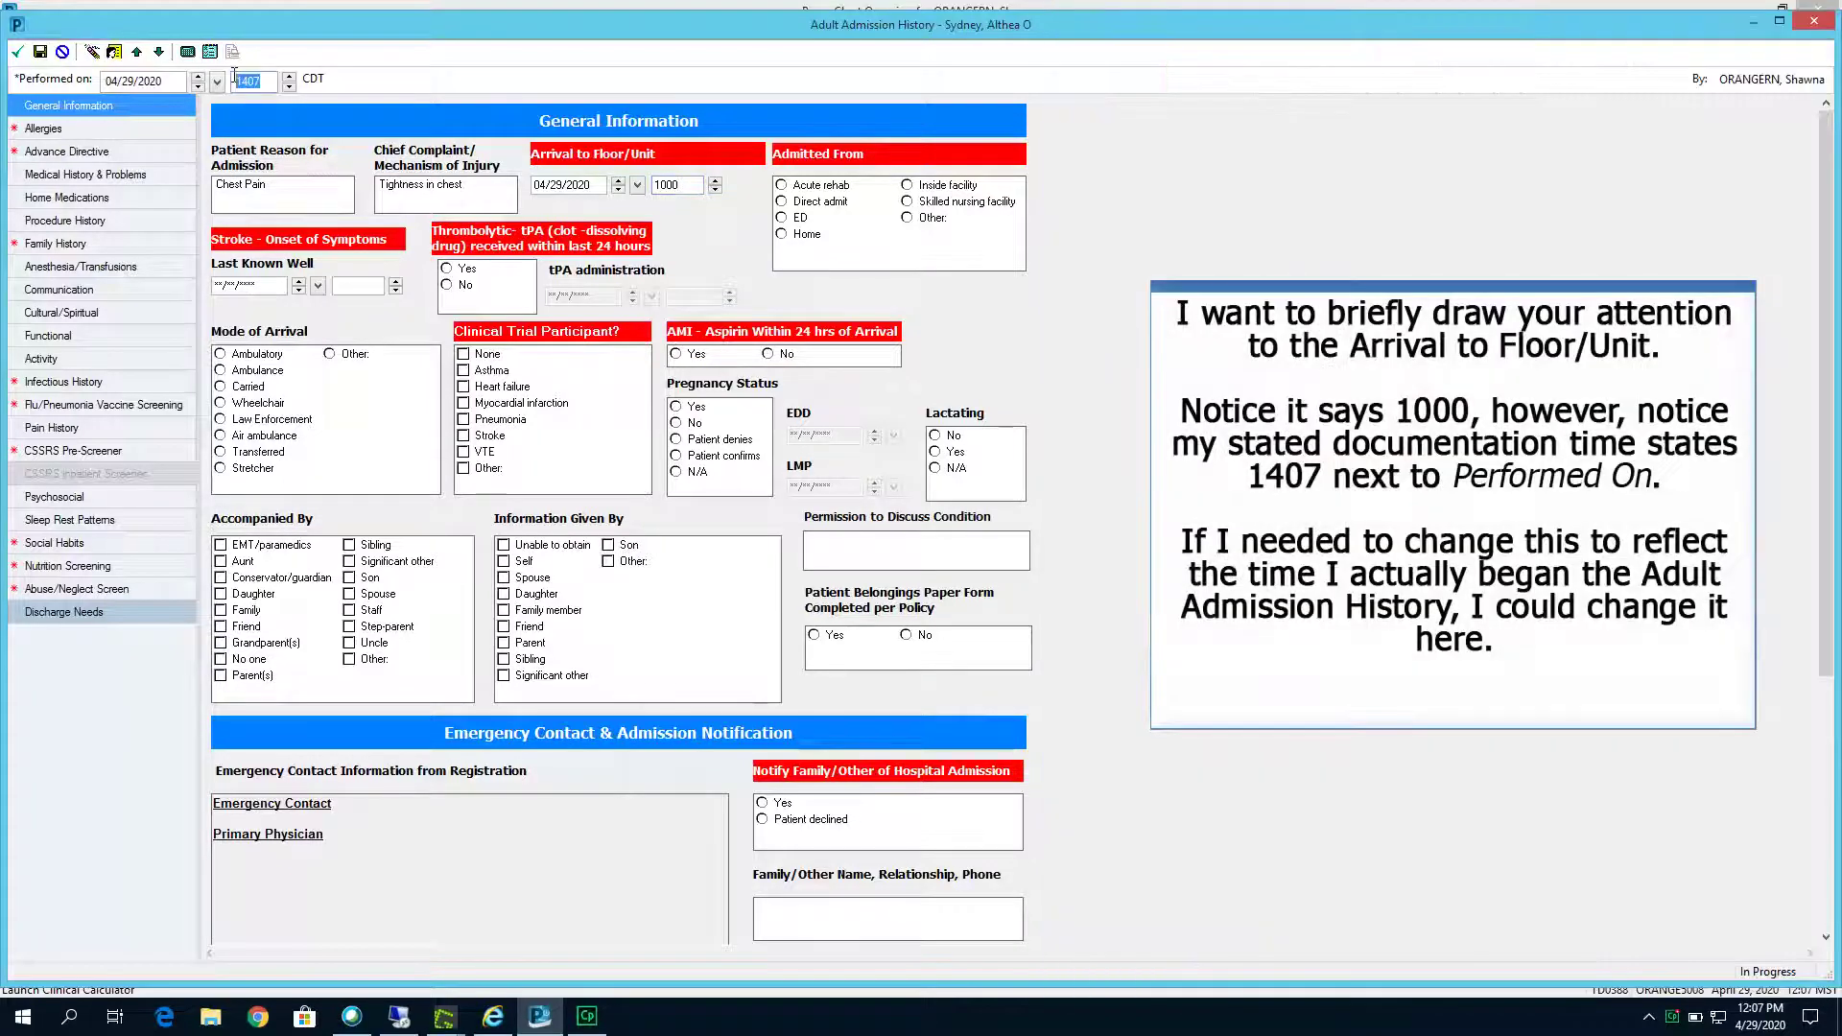
Change the form's Performed On time from 1407 to 1000
click(233, 74)
text(1000)
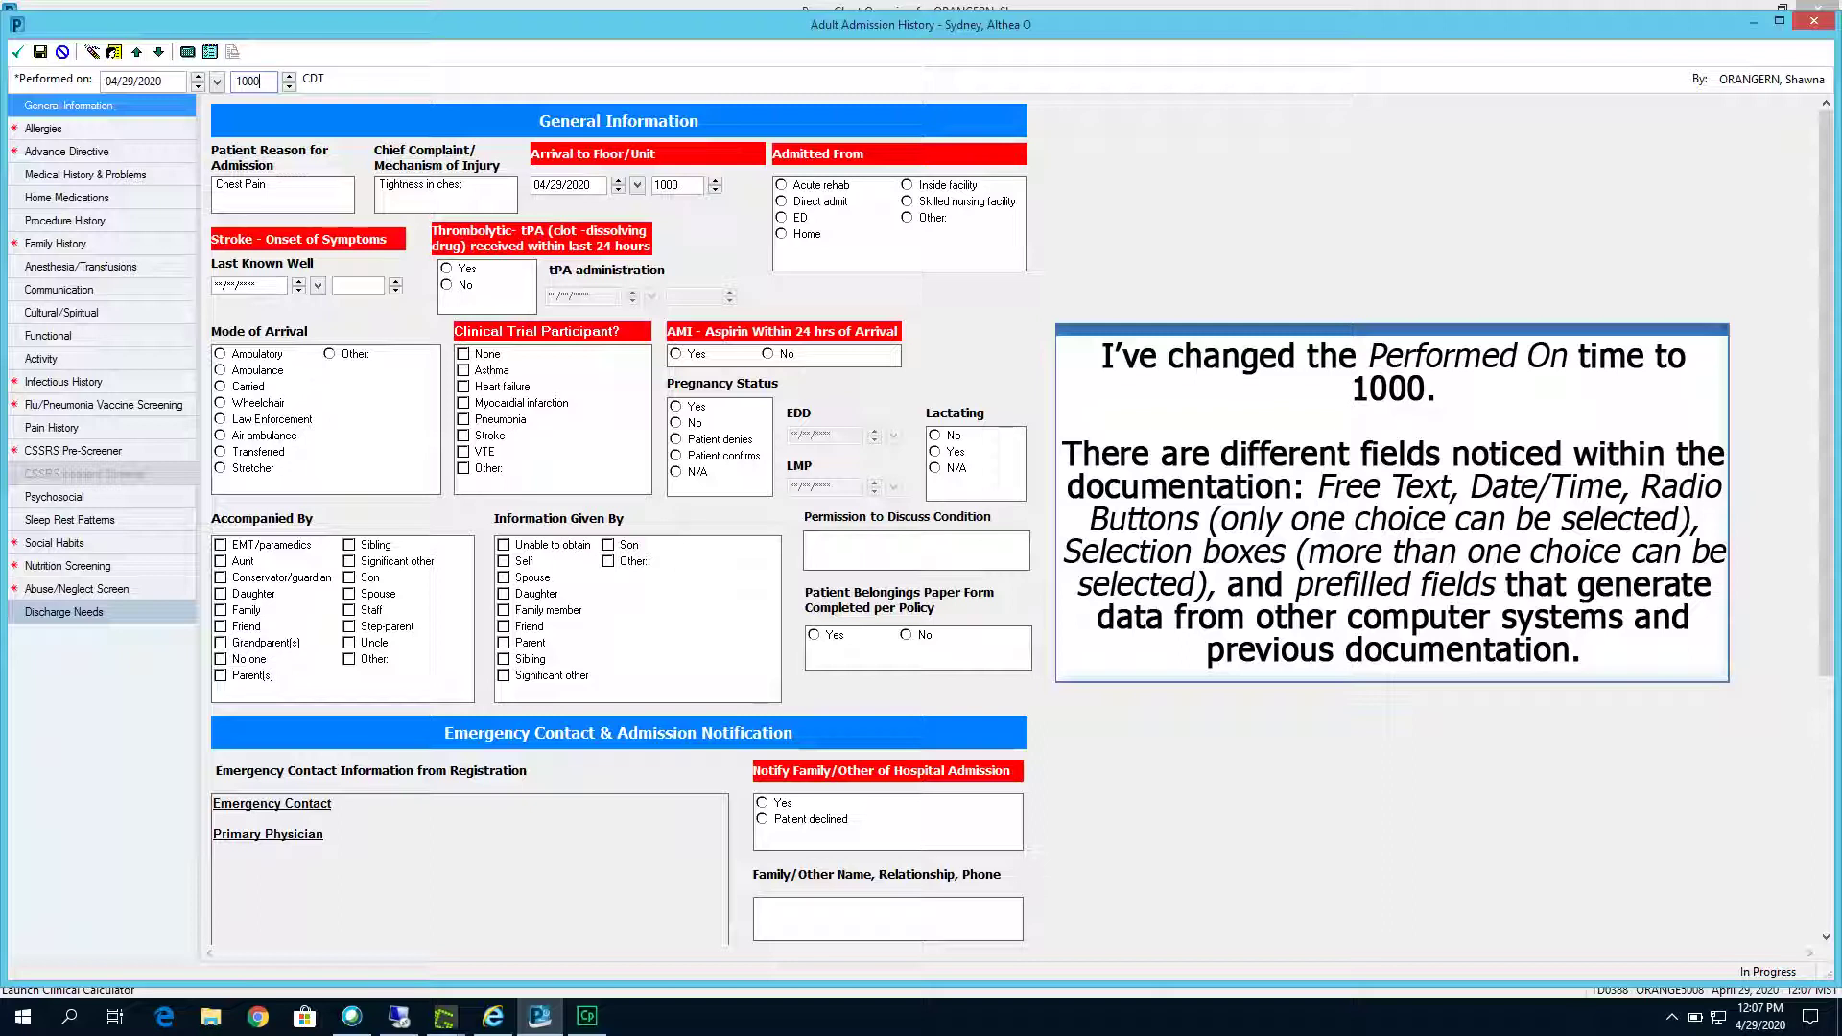
Record ED admission by stretcher, no clinical trial, aspirin given, pregnancy denied, LMP 04/01/2020
click(781, 217)
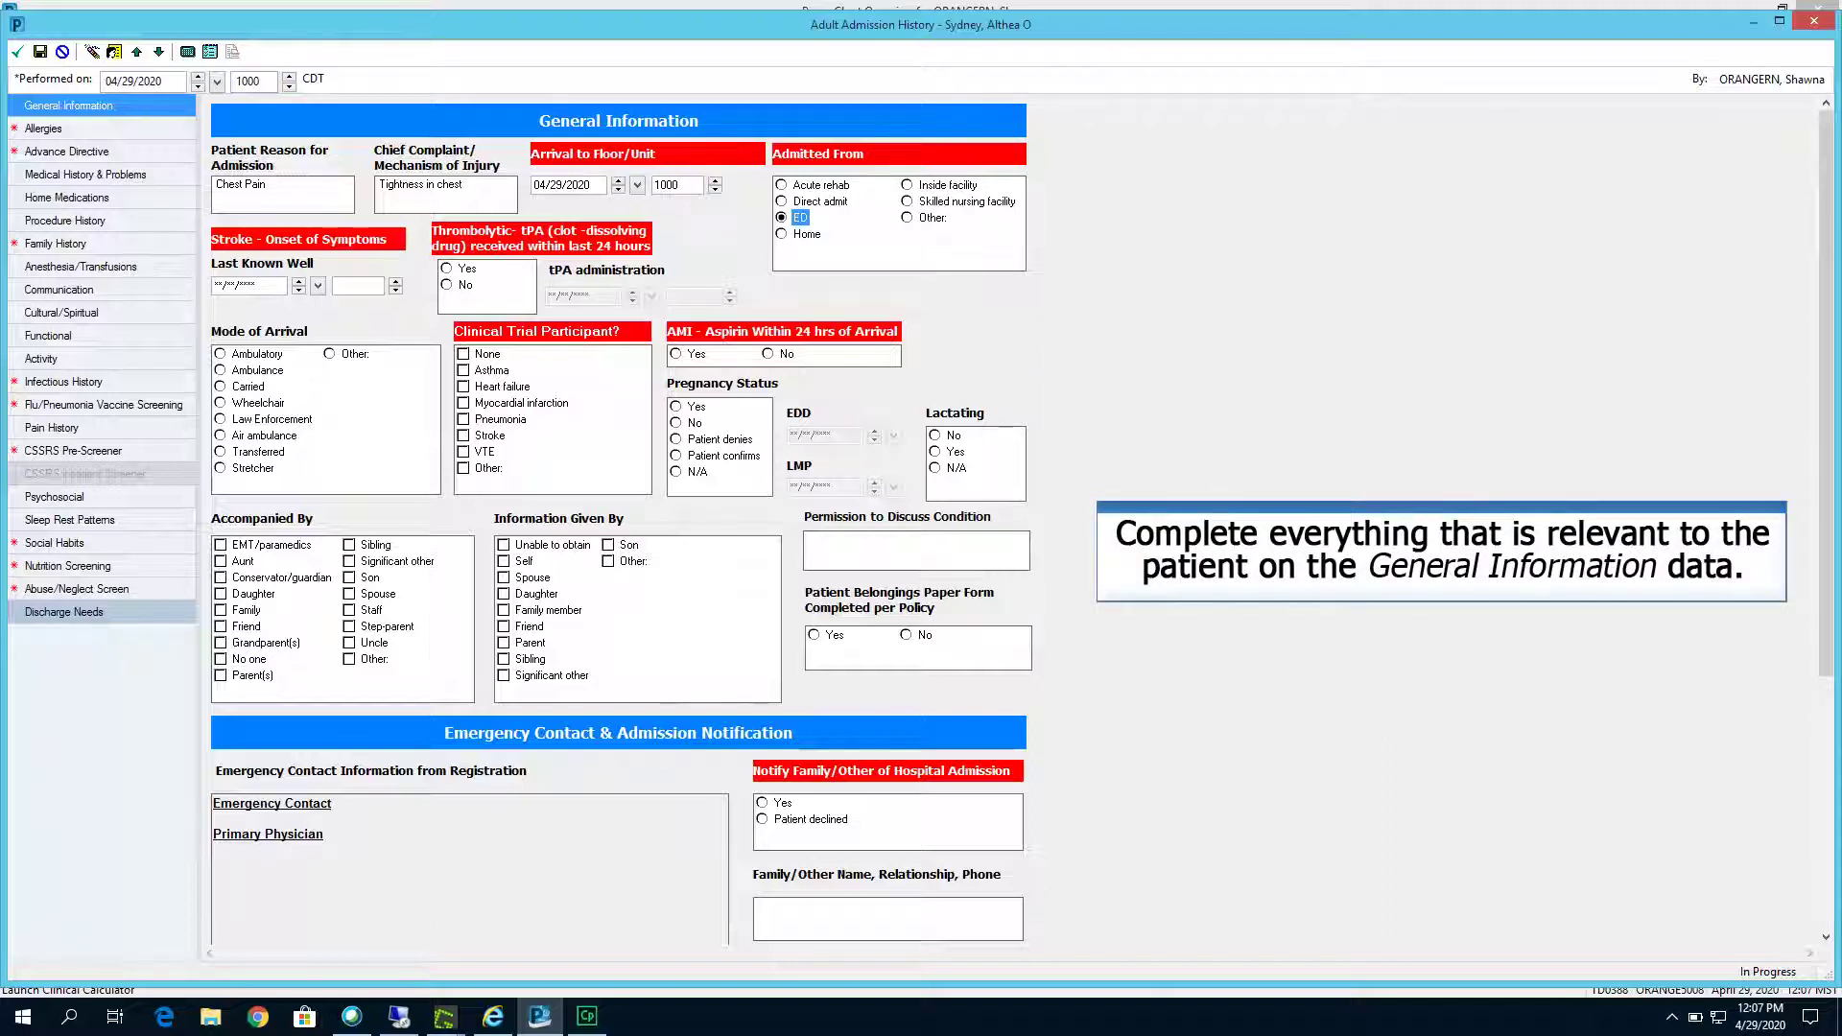
click(220, 468)
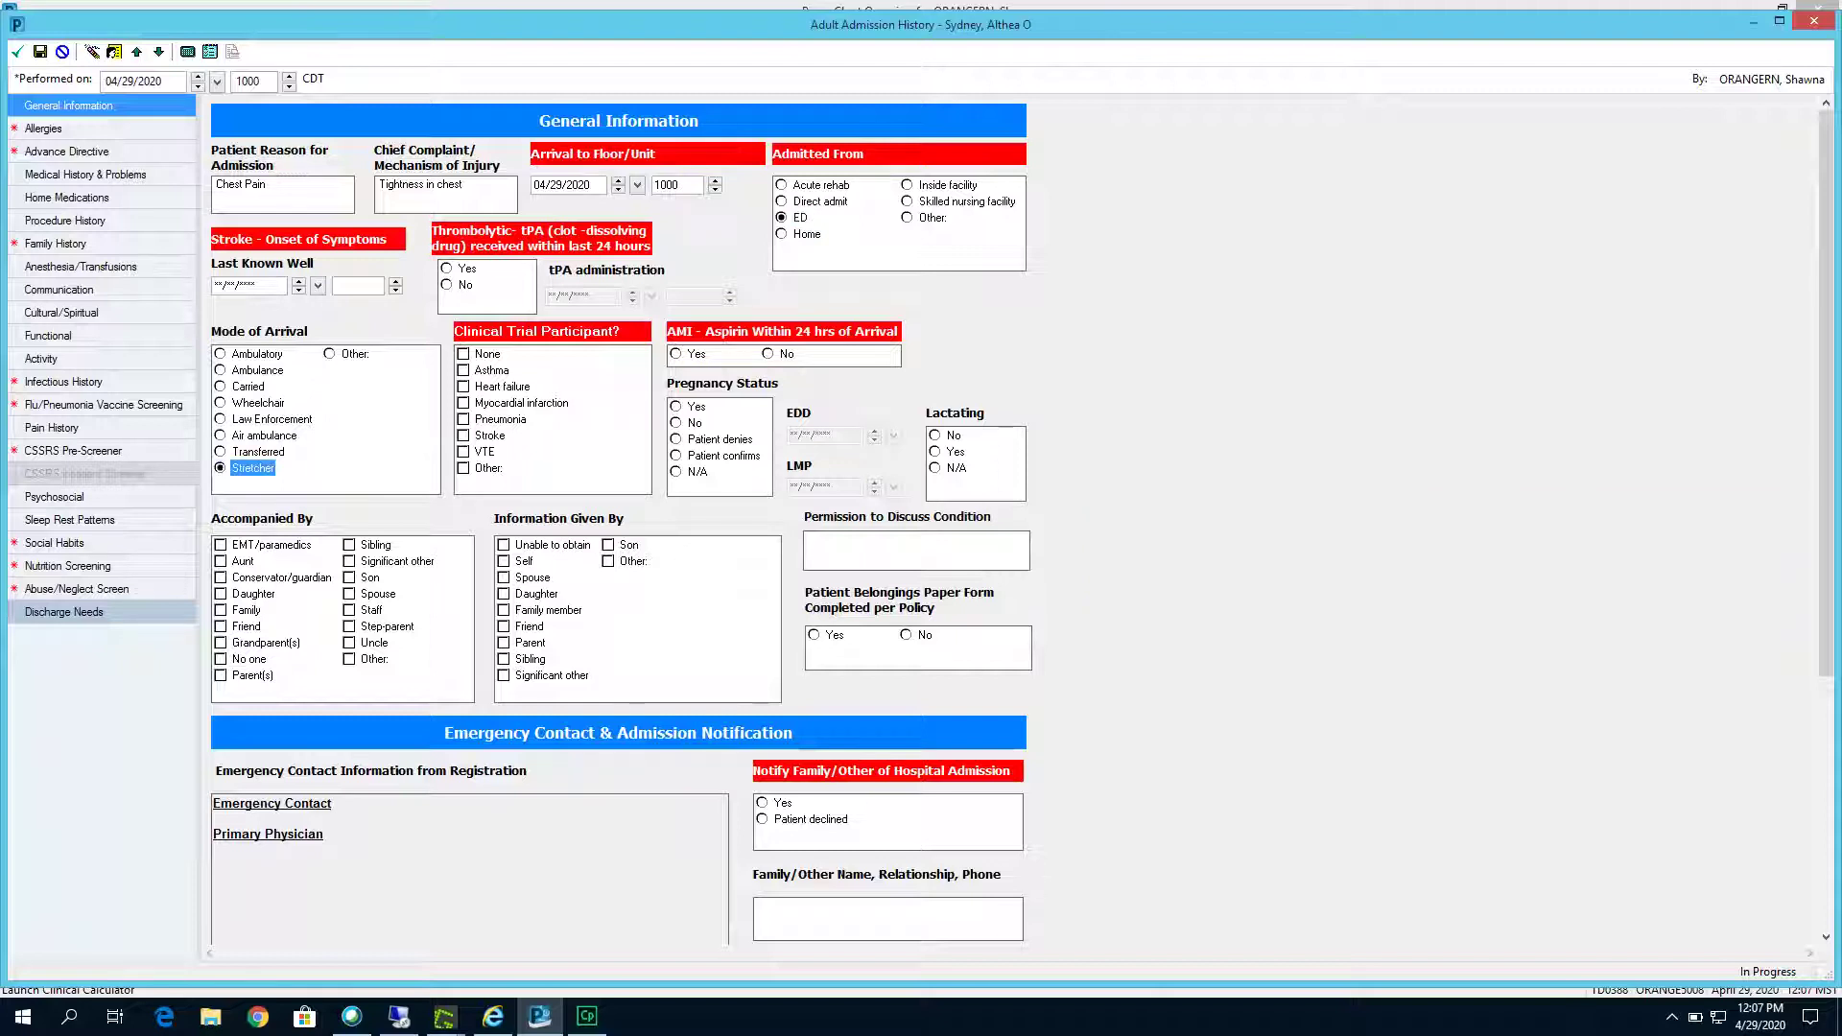
click(465, 353)
click(676, 353)
click(676, 439)
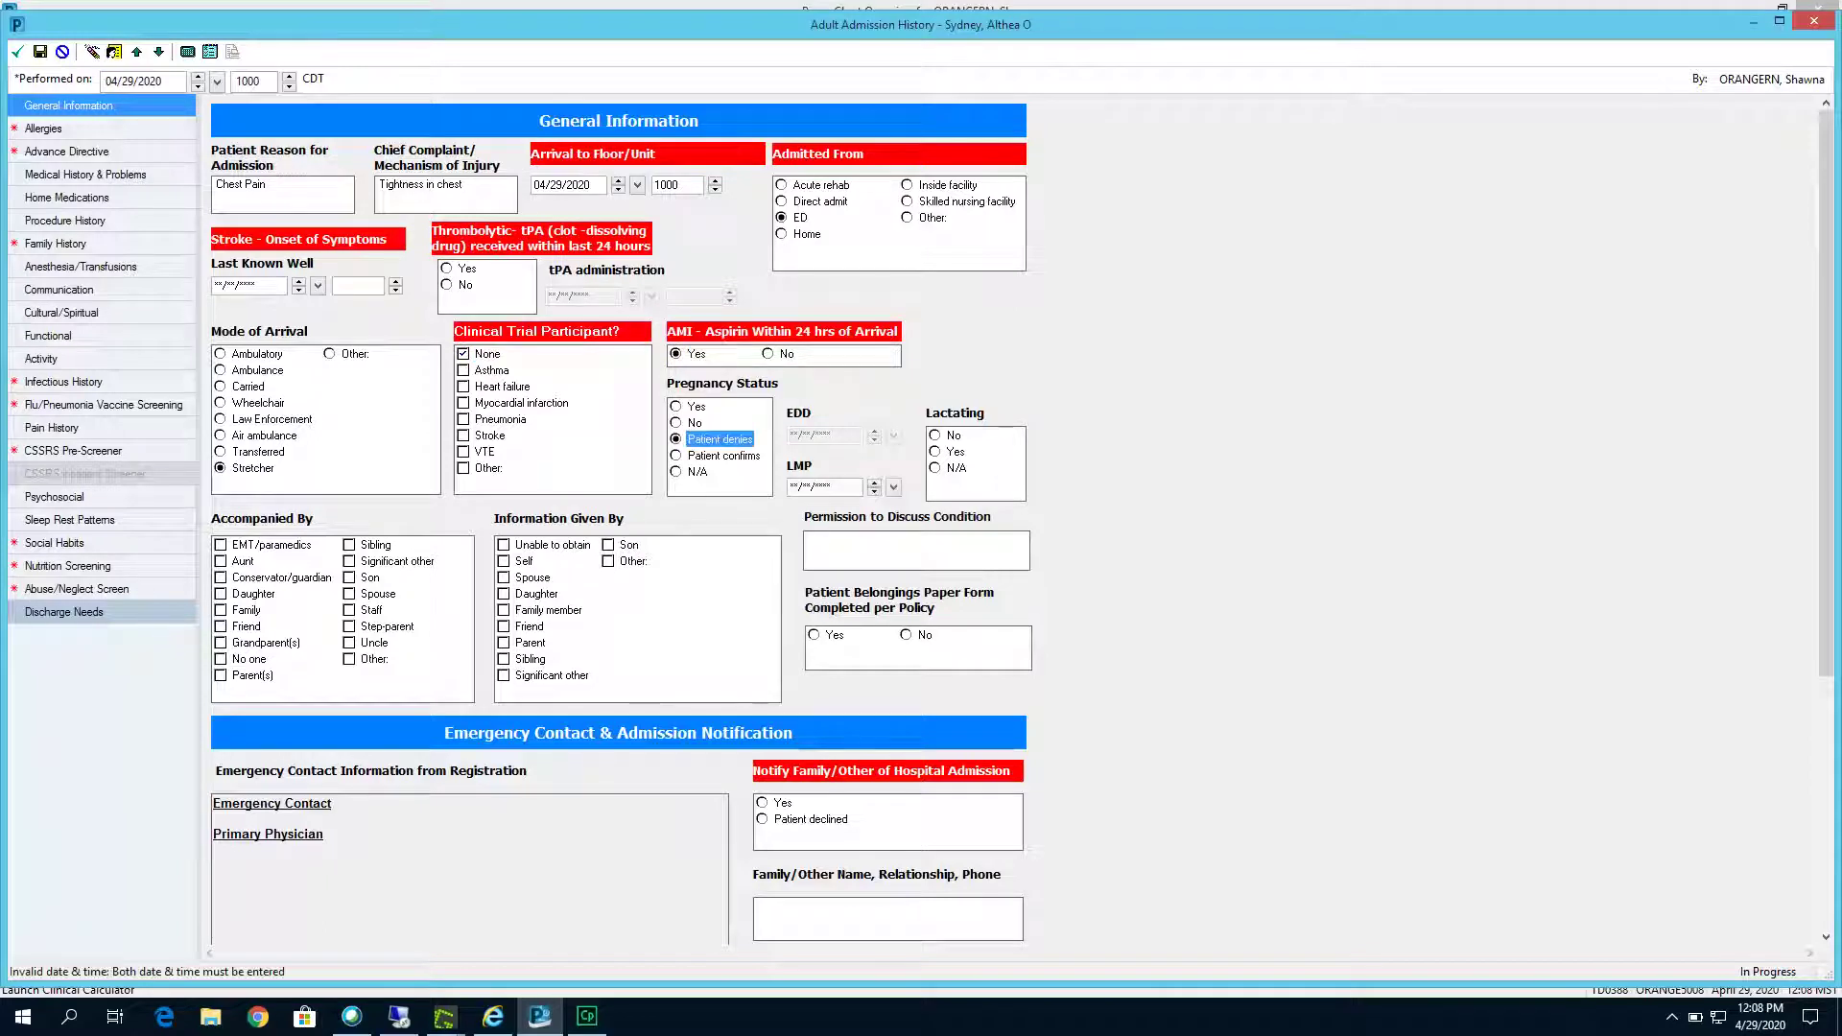
click(893, 486)
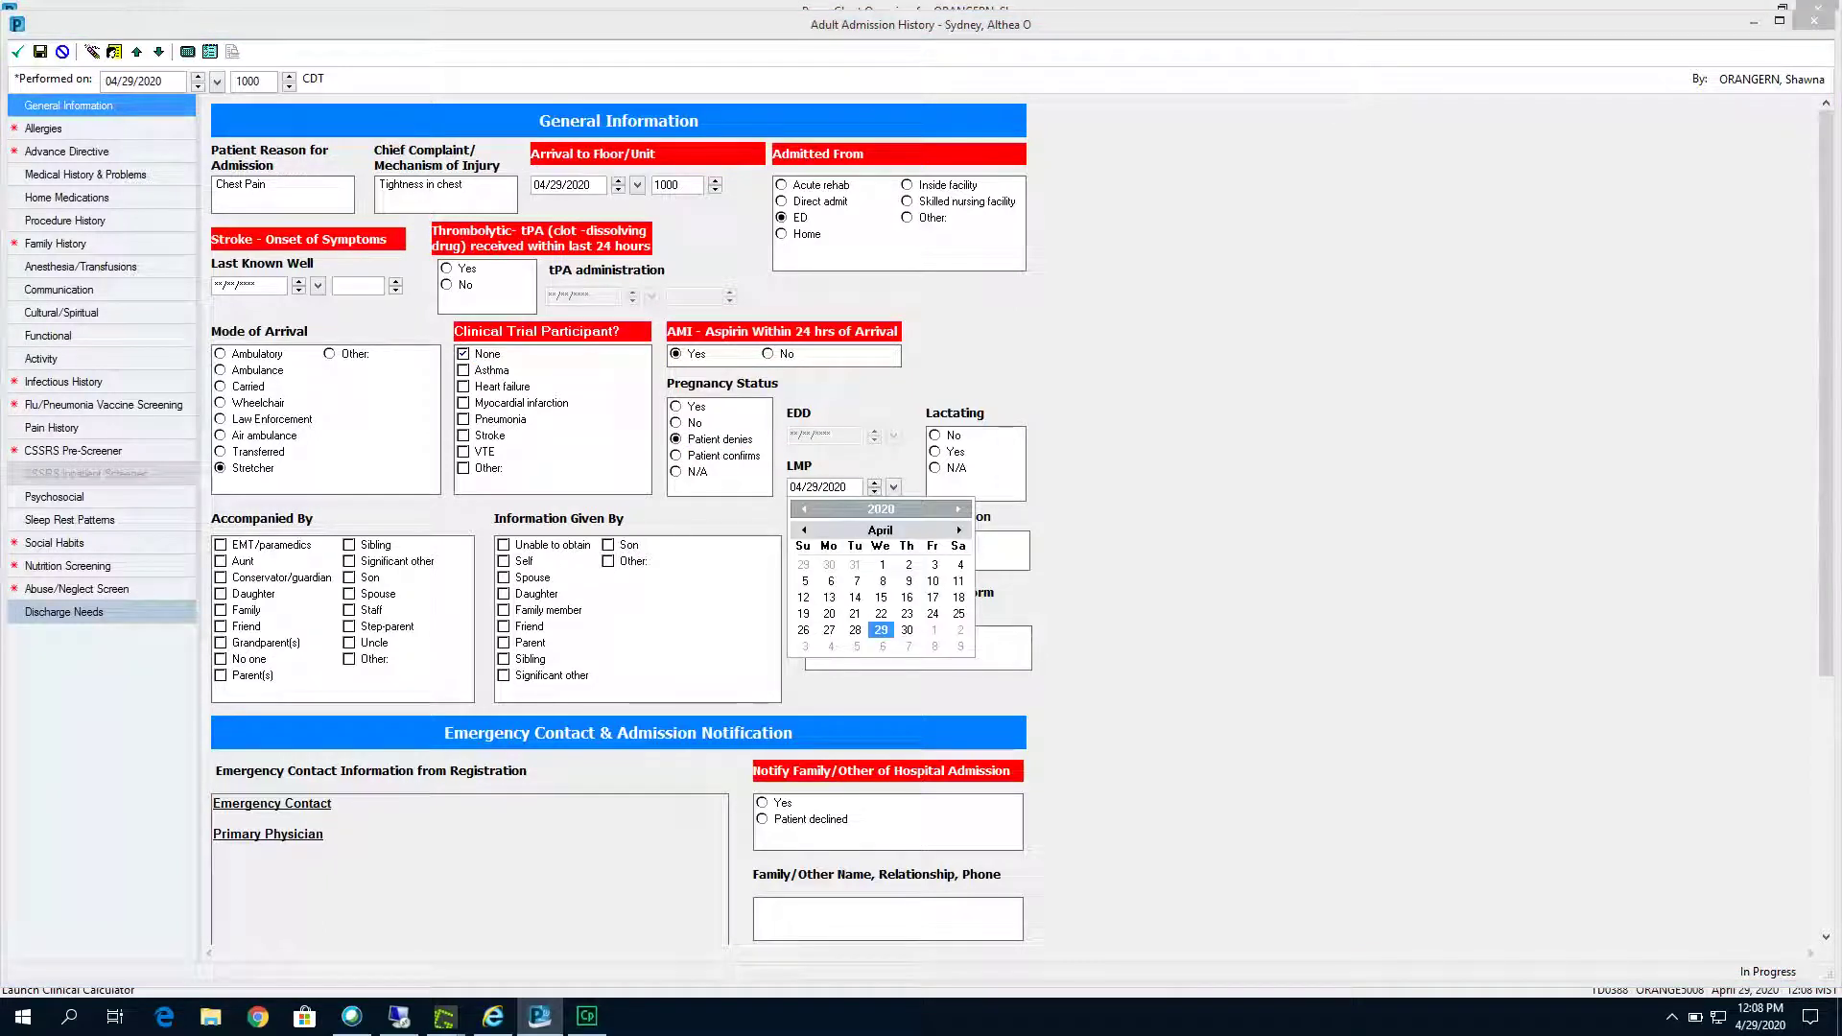
click(880, 564)
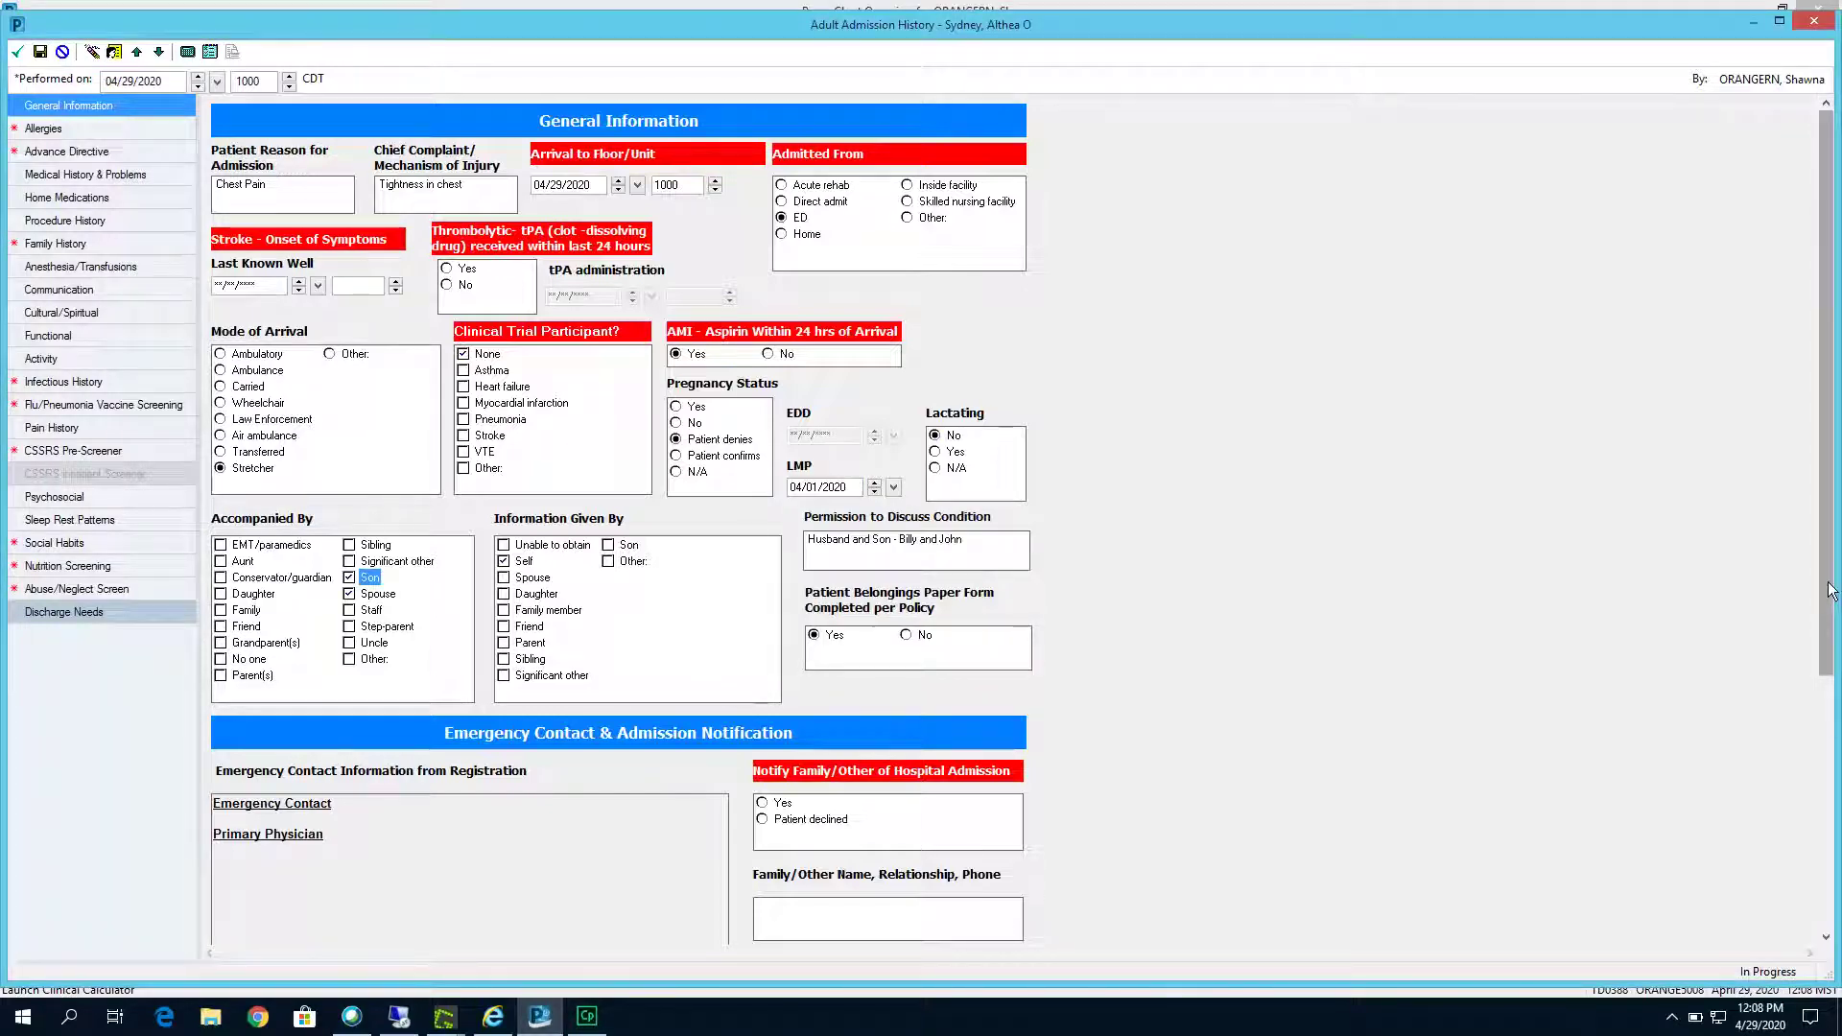
Scroll through the Emergency Contact fields and move on to the Allergies section
drag(1830, 590, 1834, 883)
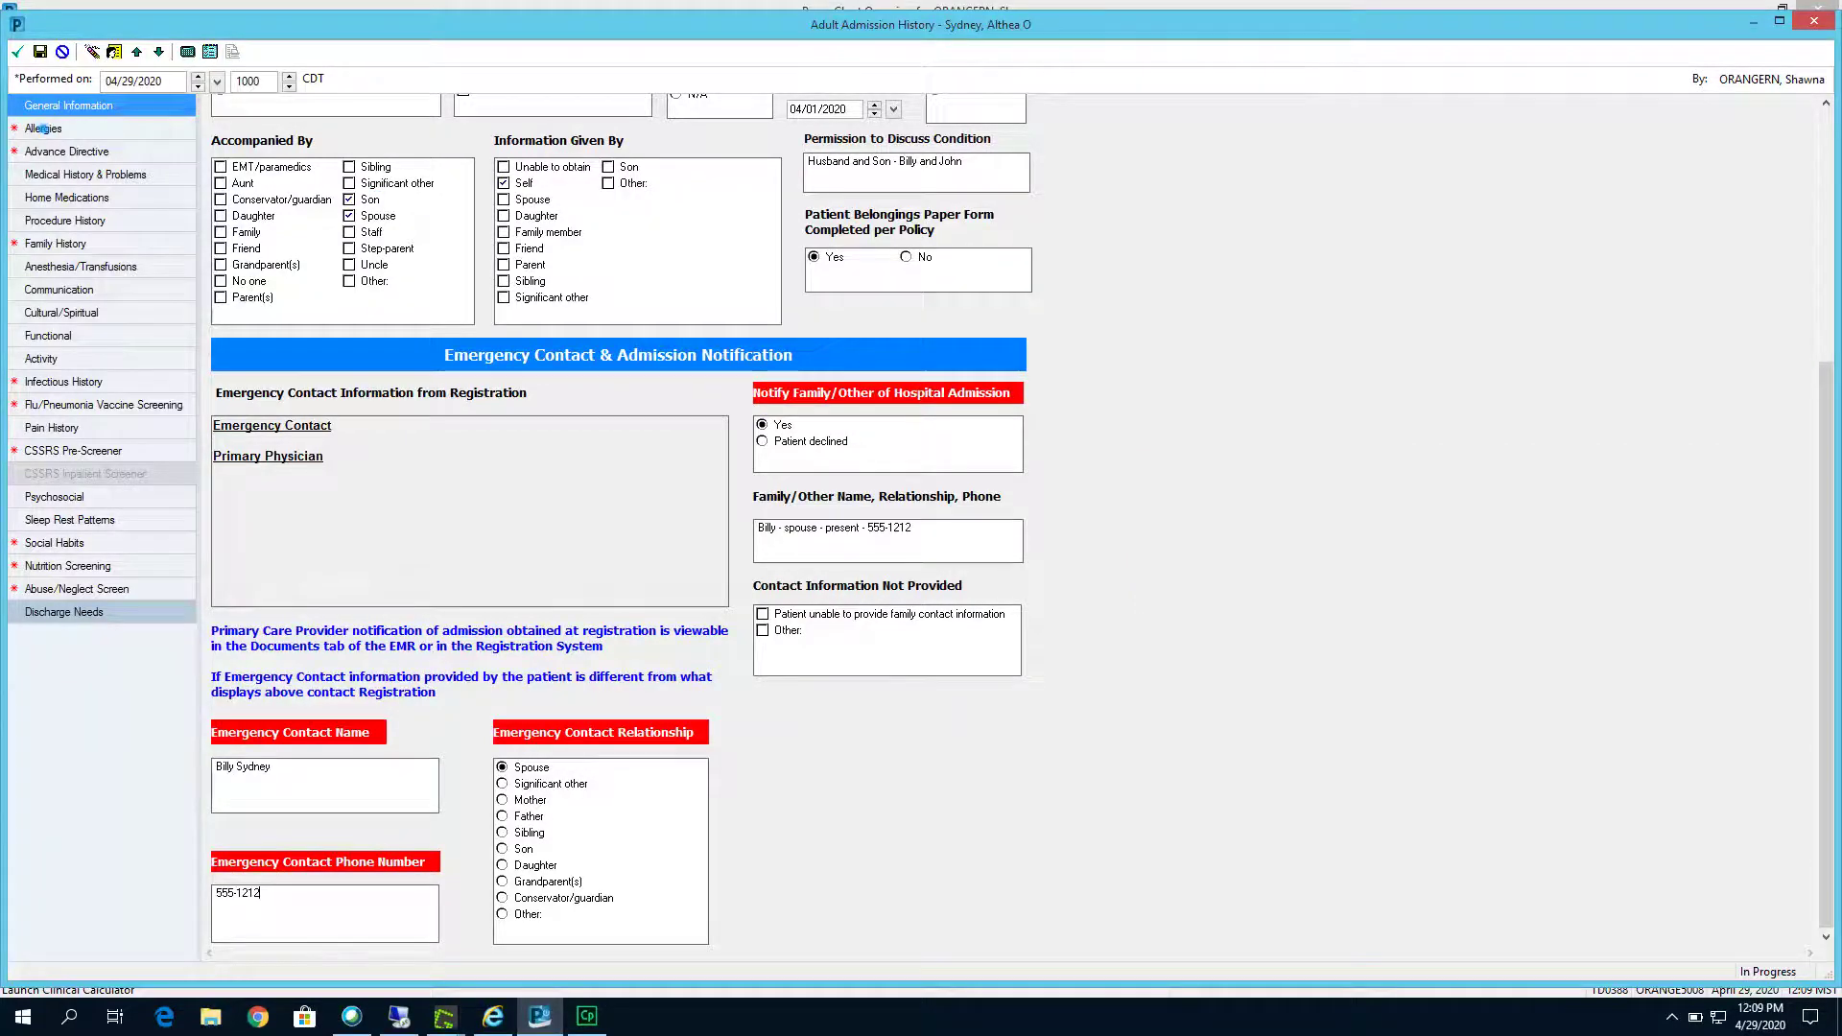
click(43, 128)
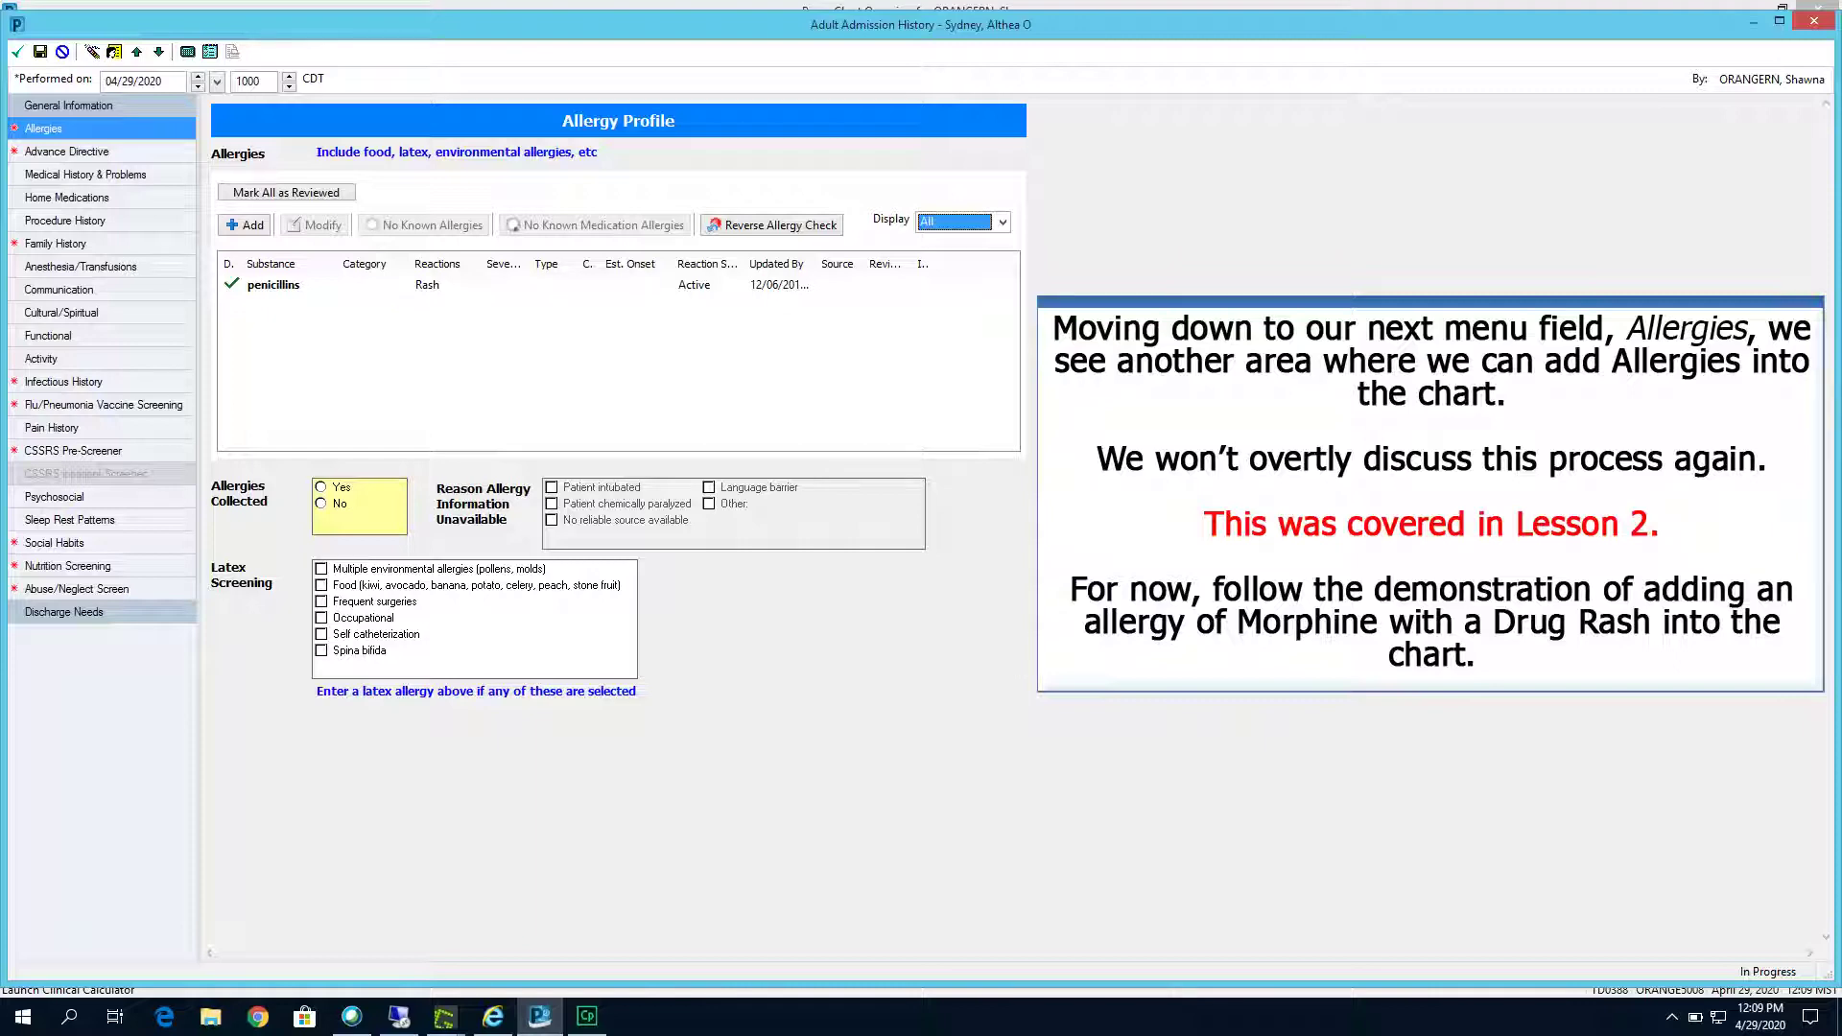
Add morphine as a Drug allergy with mild drug rash, information source Patient
click(245, 225)
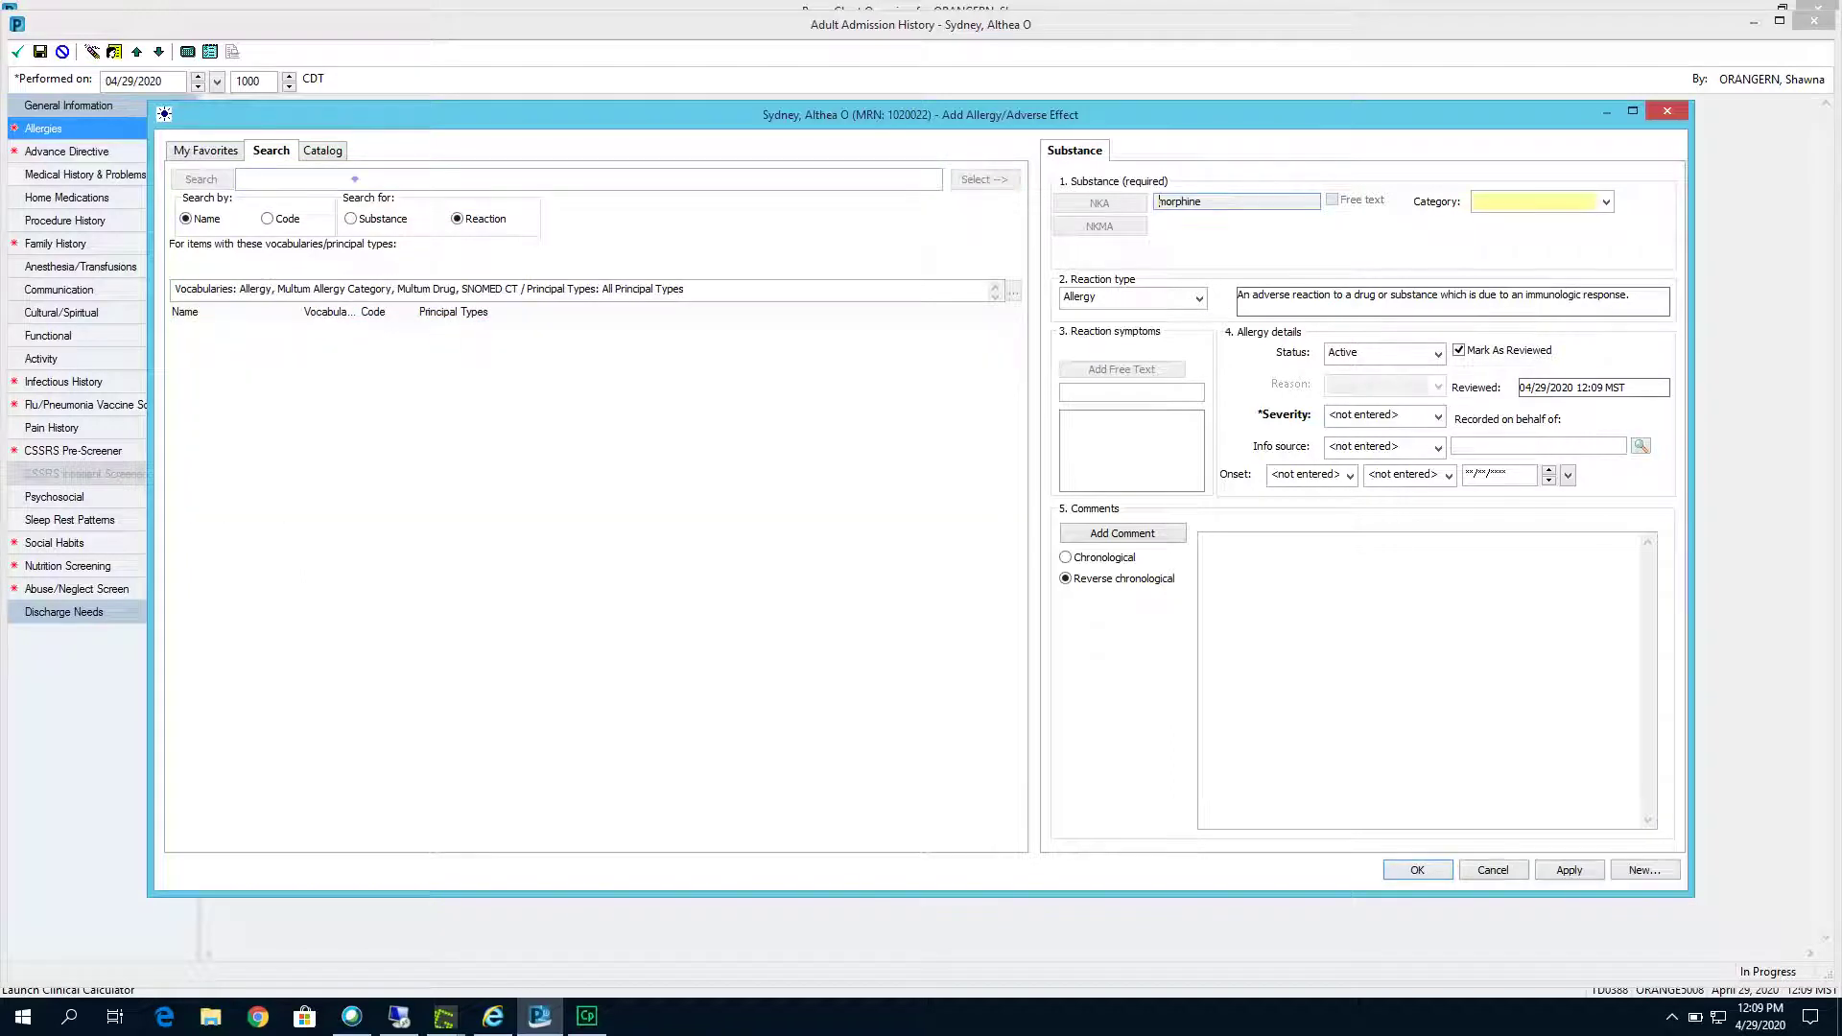
text(drug rash)
key(Return)
key(Return)
click(1604, 201)
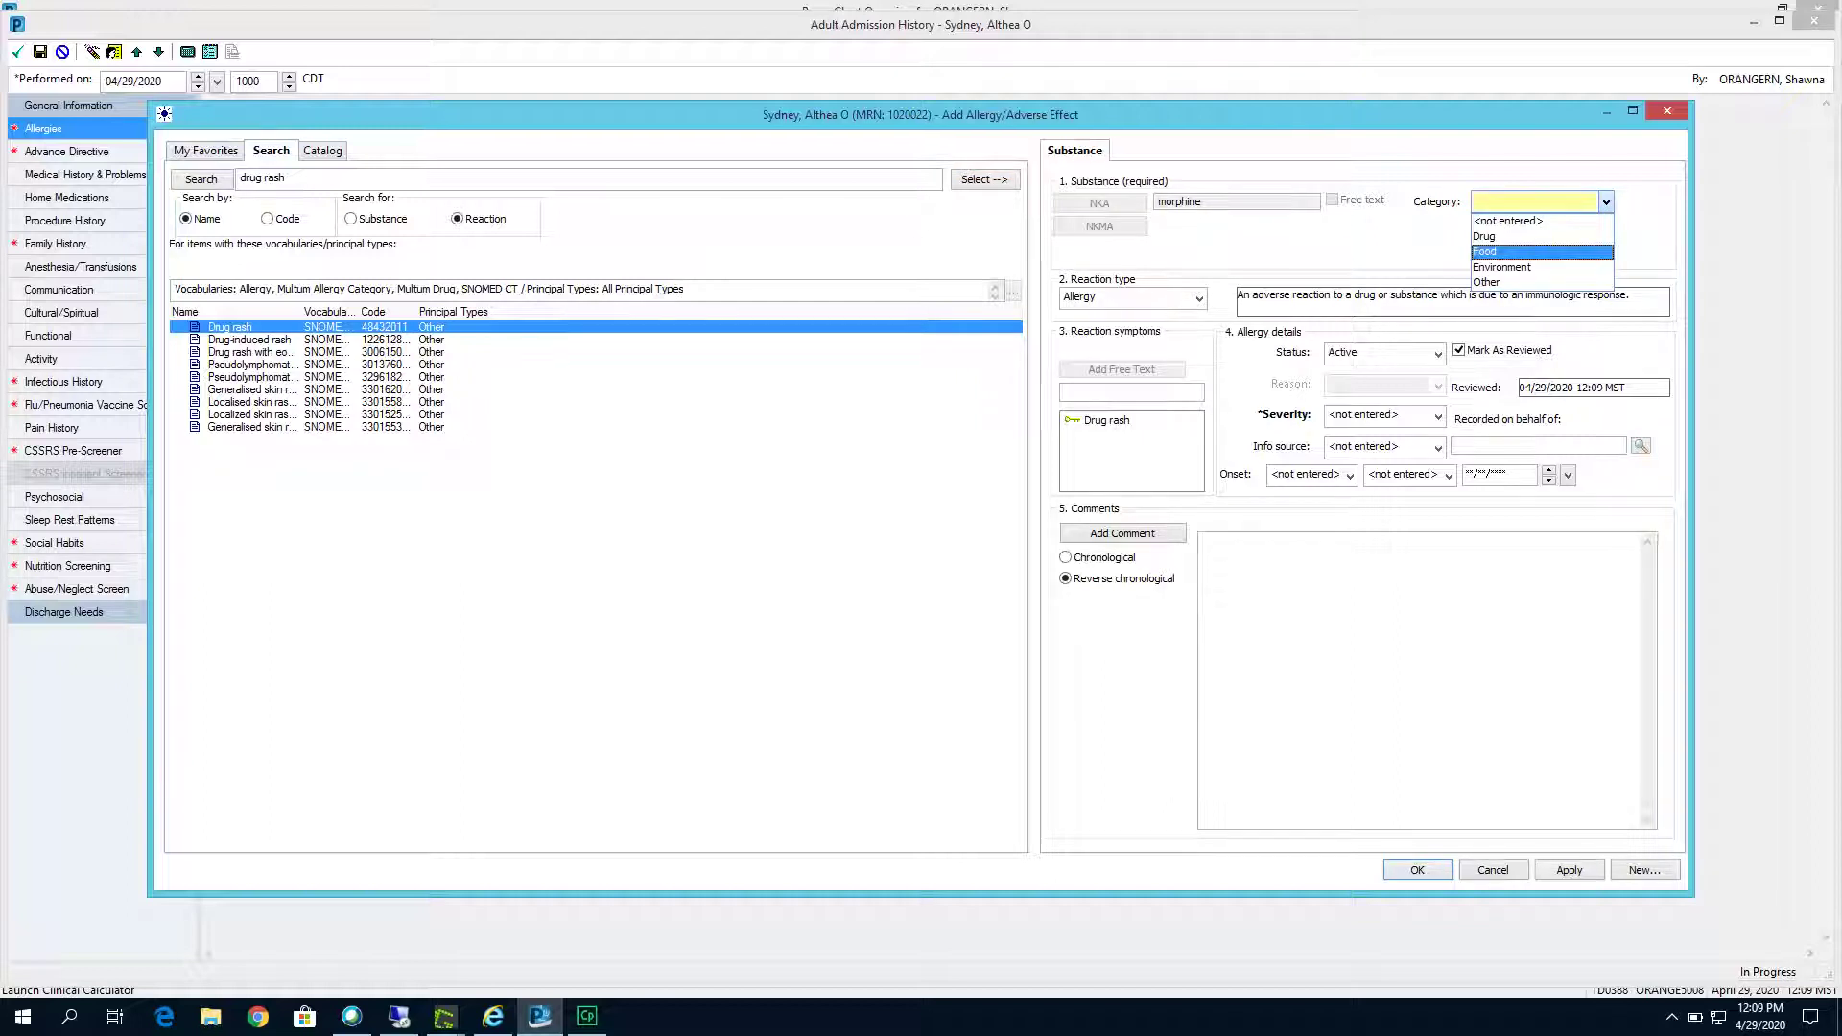
click(1526, 236)
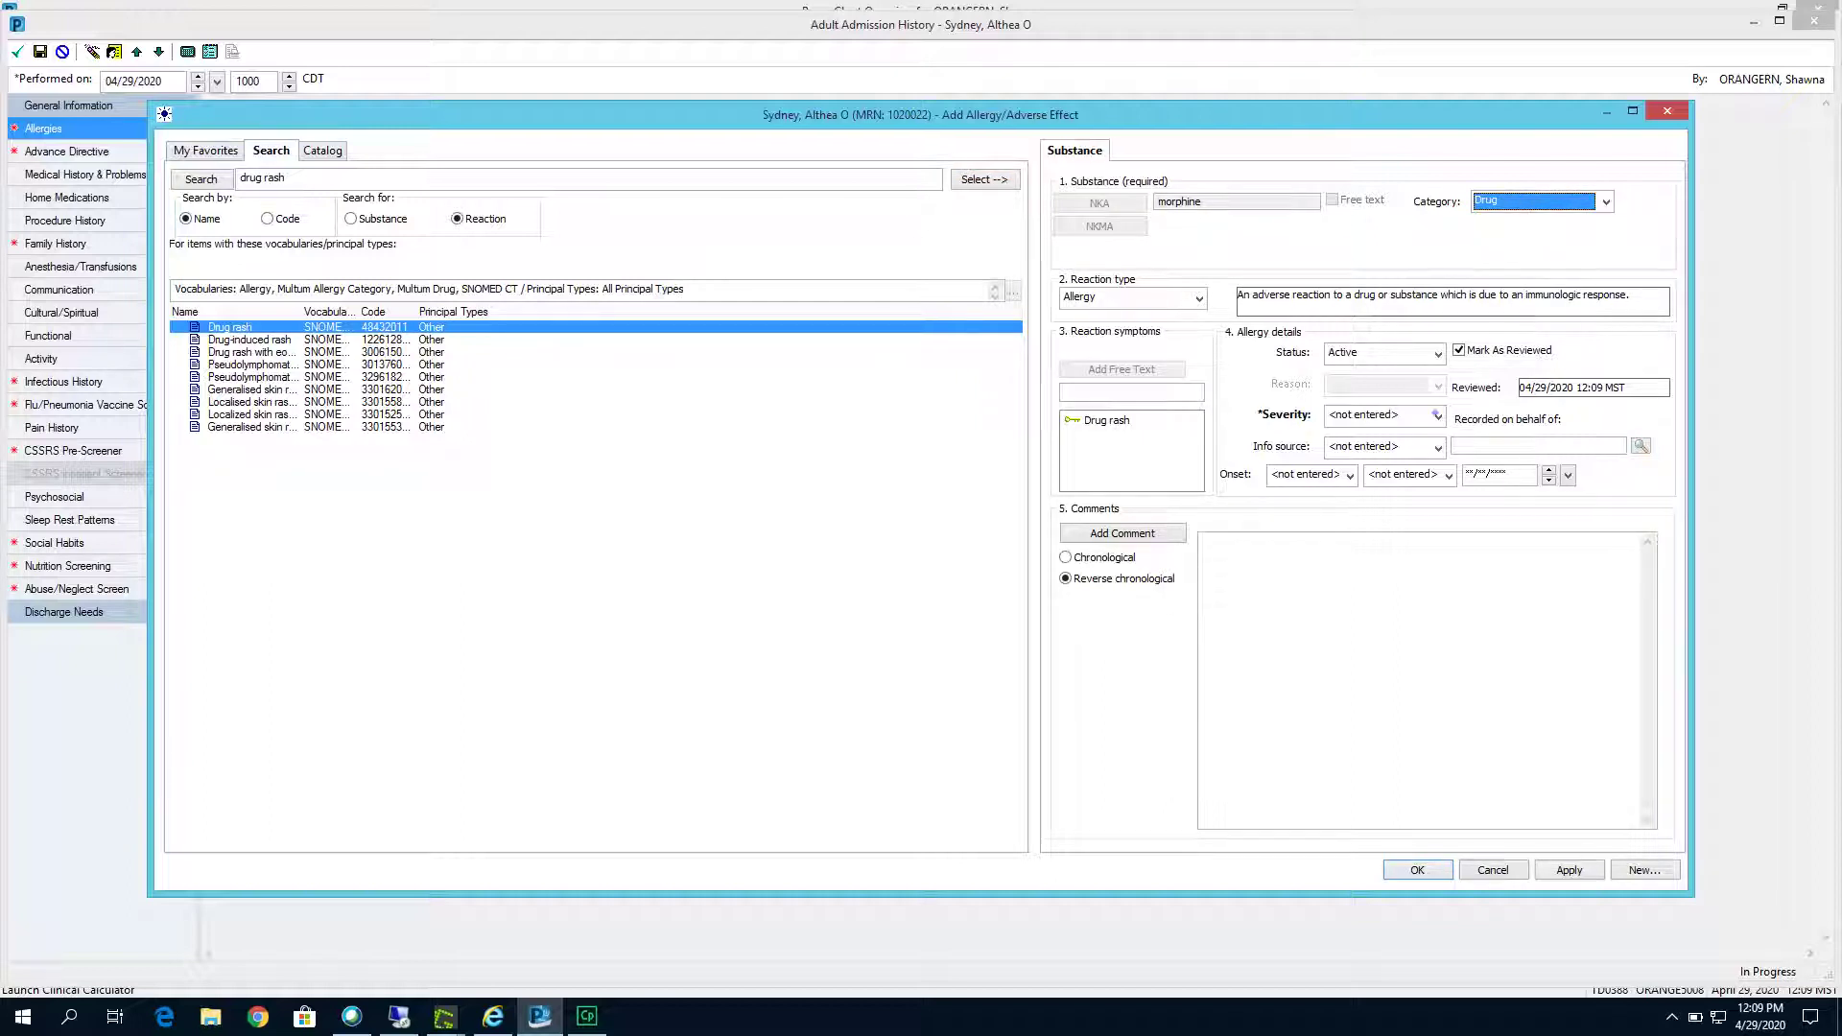
click(1436, 416)
click(1351, 635)
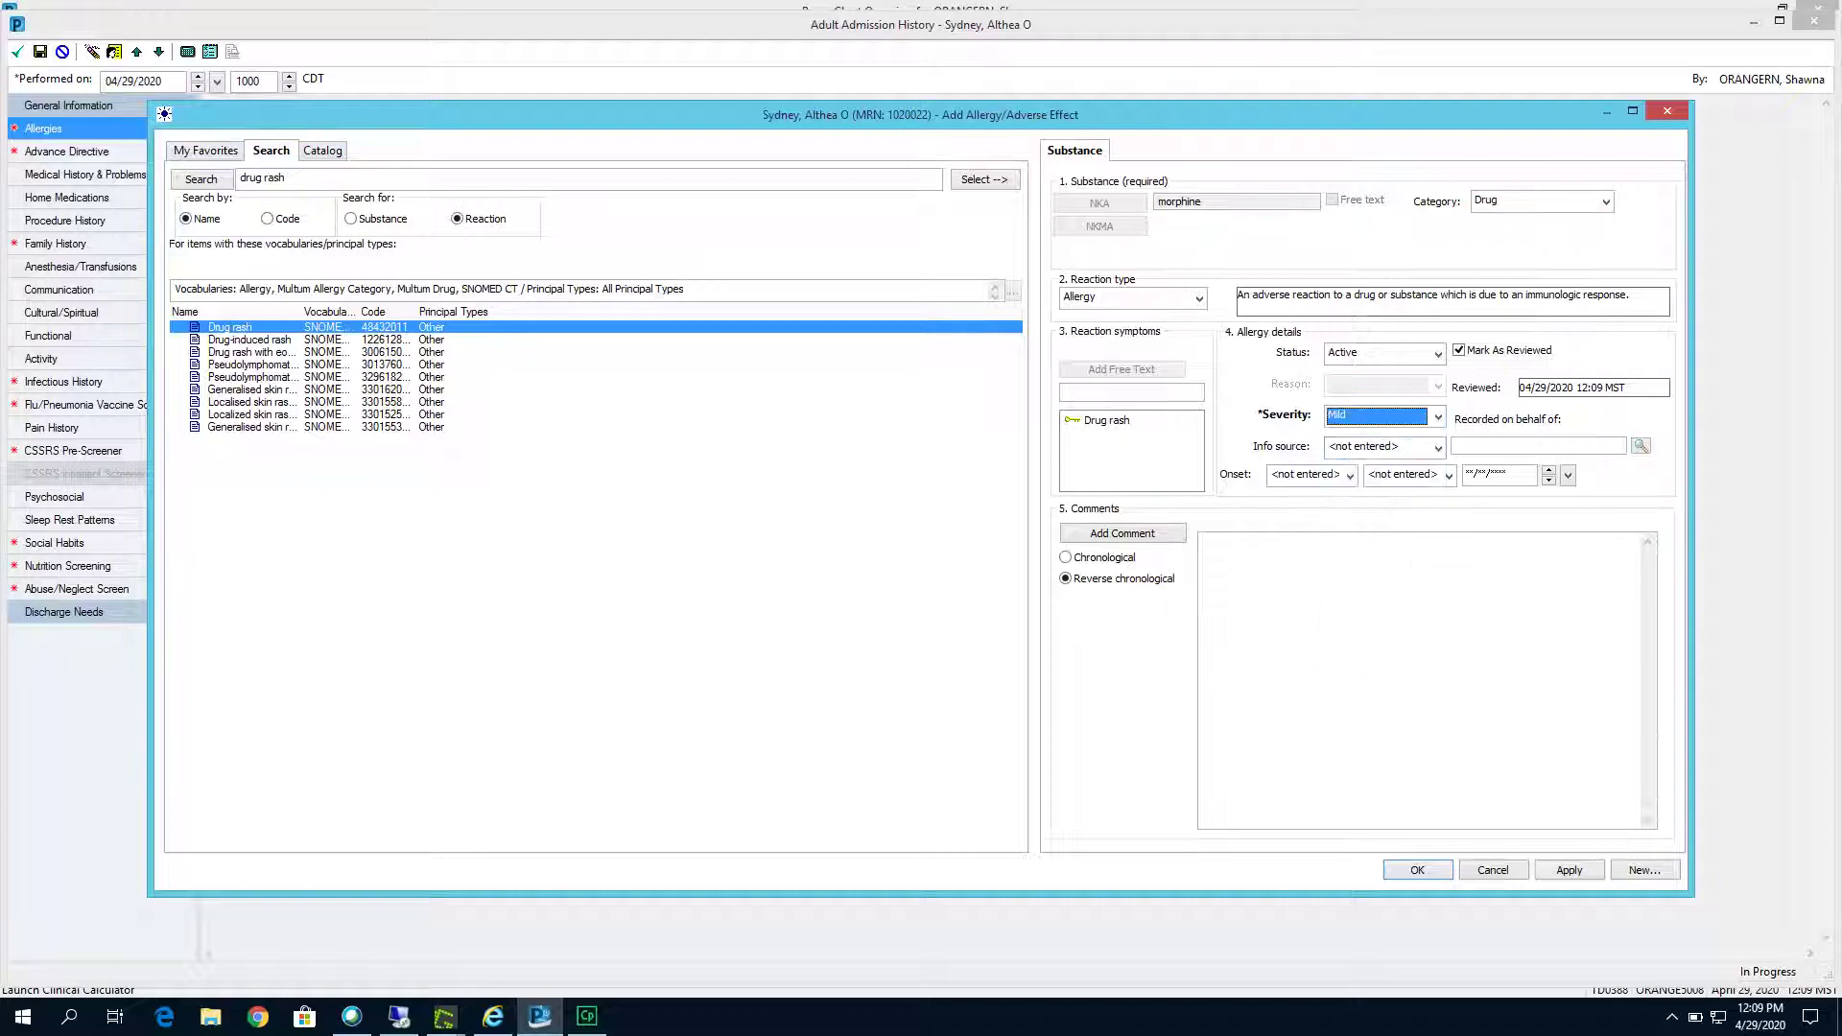
click(1437, 447)
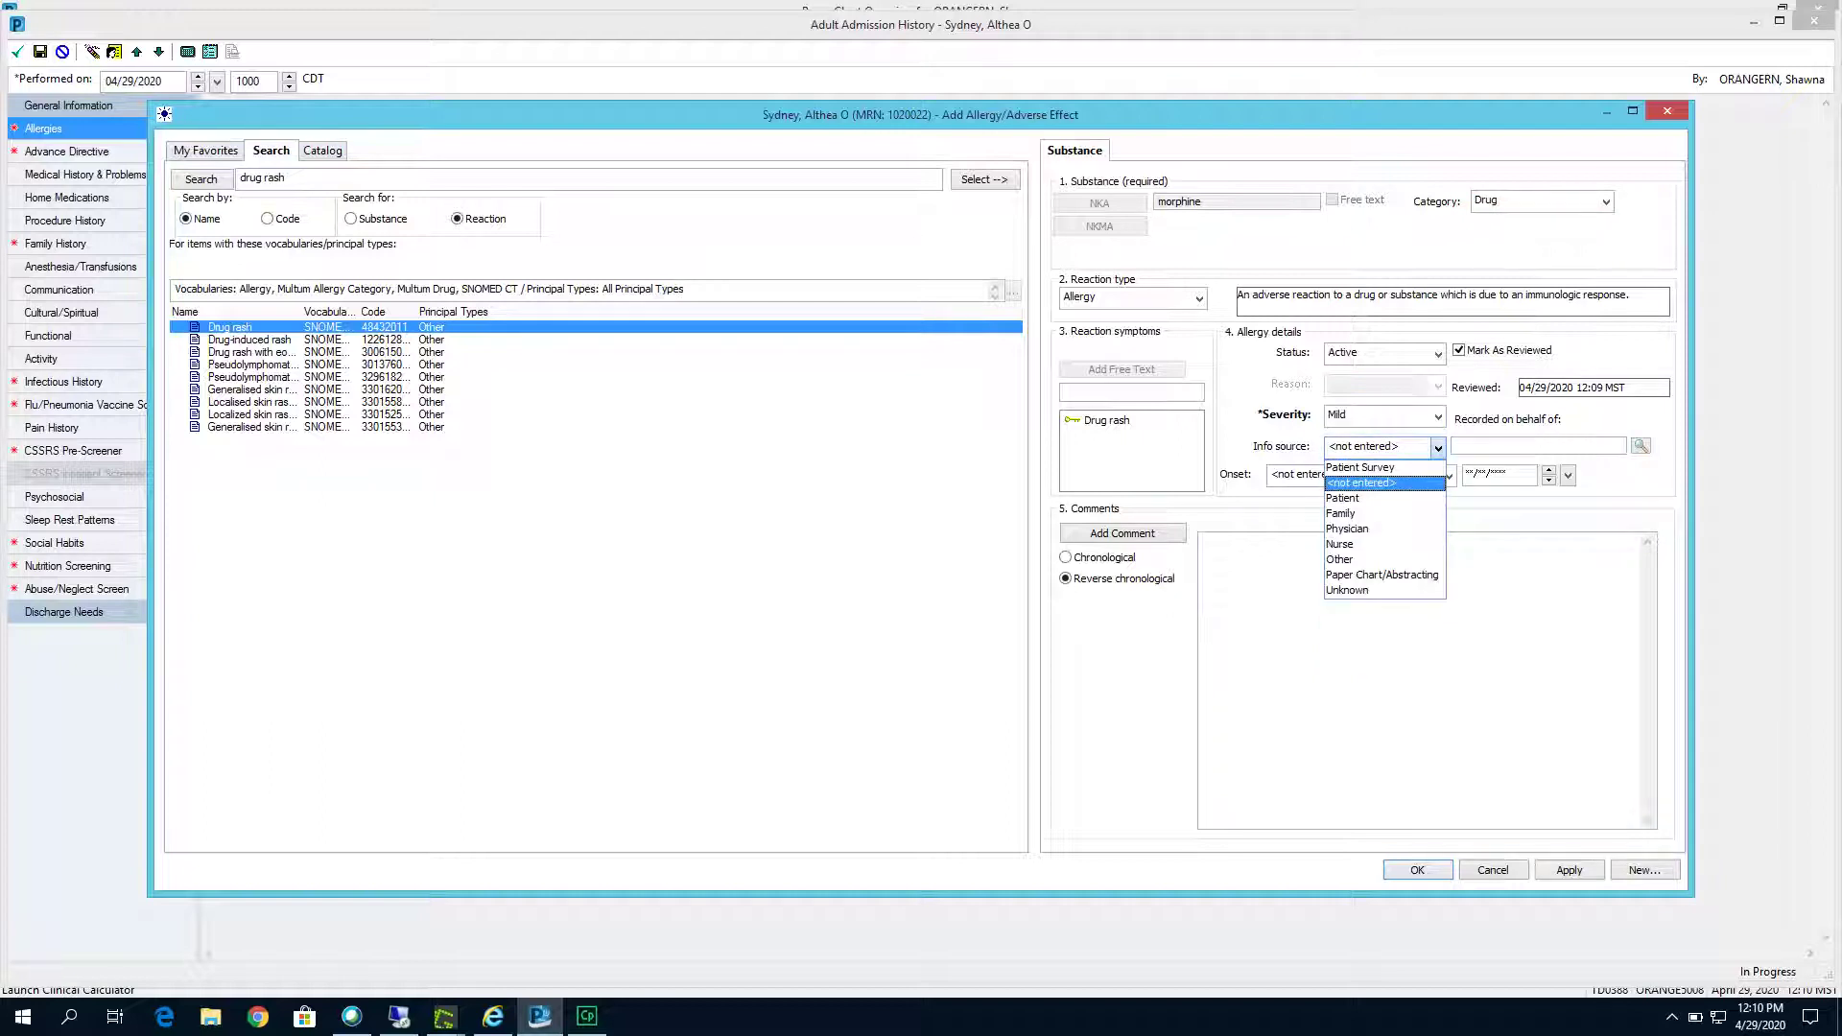
click(1342, 498)
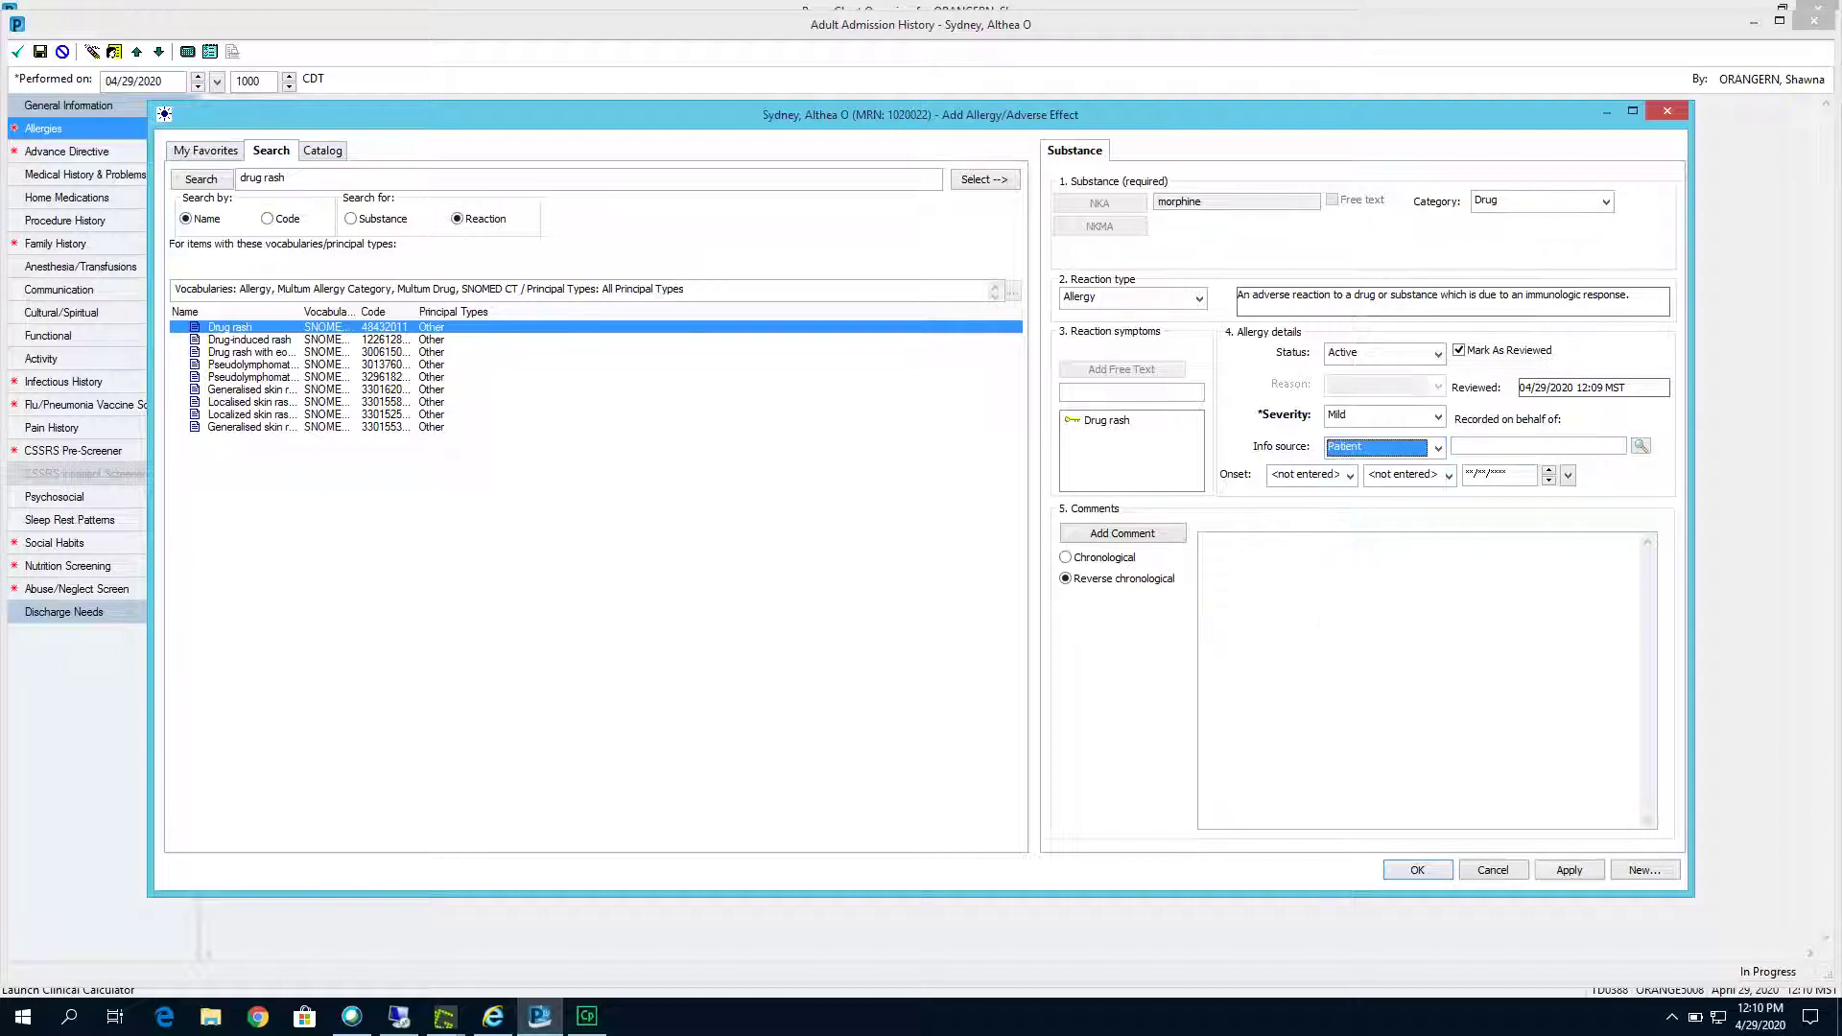
click(1417, 870)
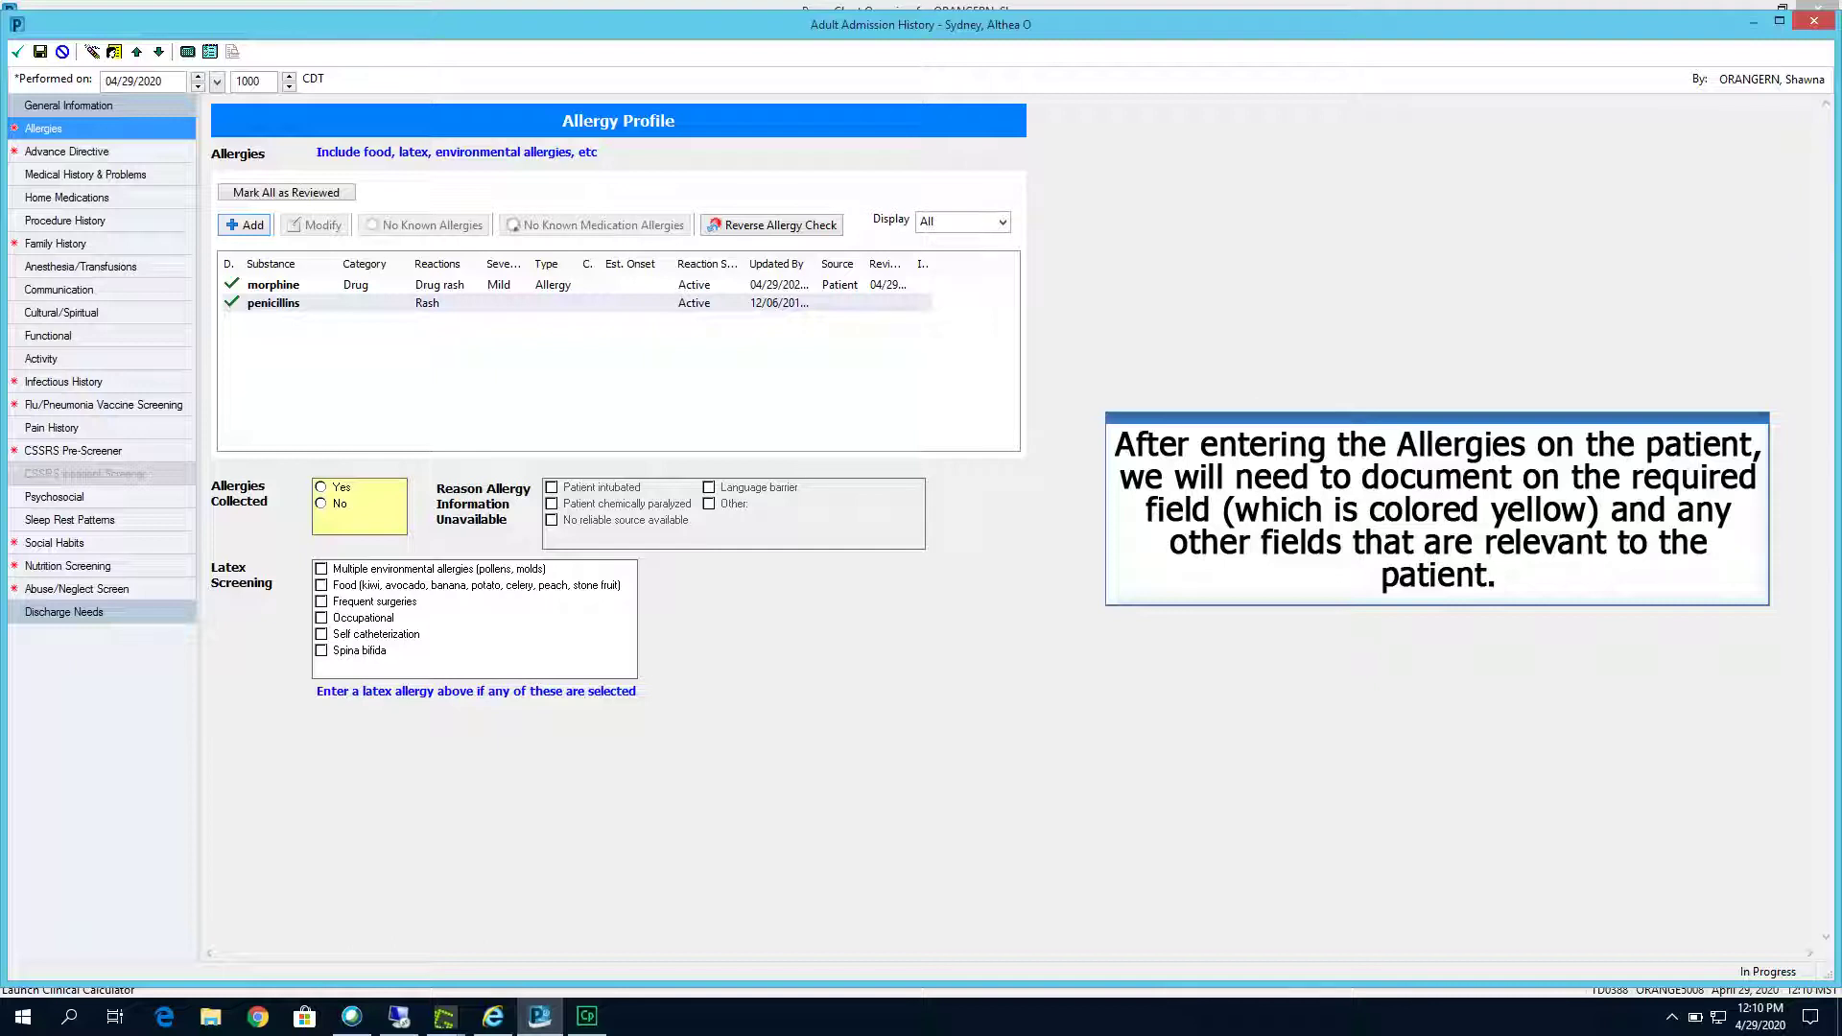
Answer Yes to Allergies Collected, mark all allergies reviewed, and go to Advance Directive
click(321, 486)
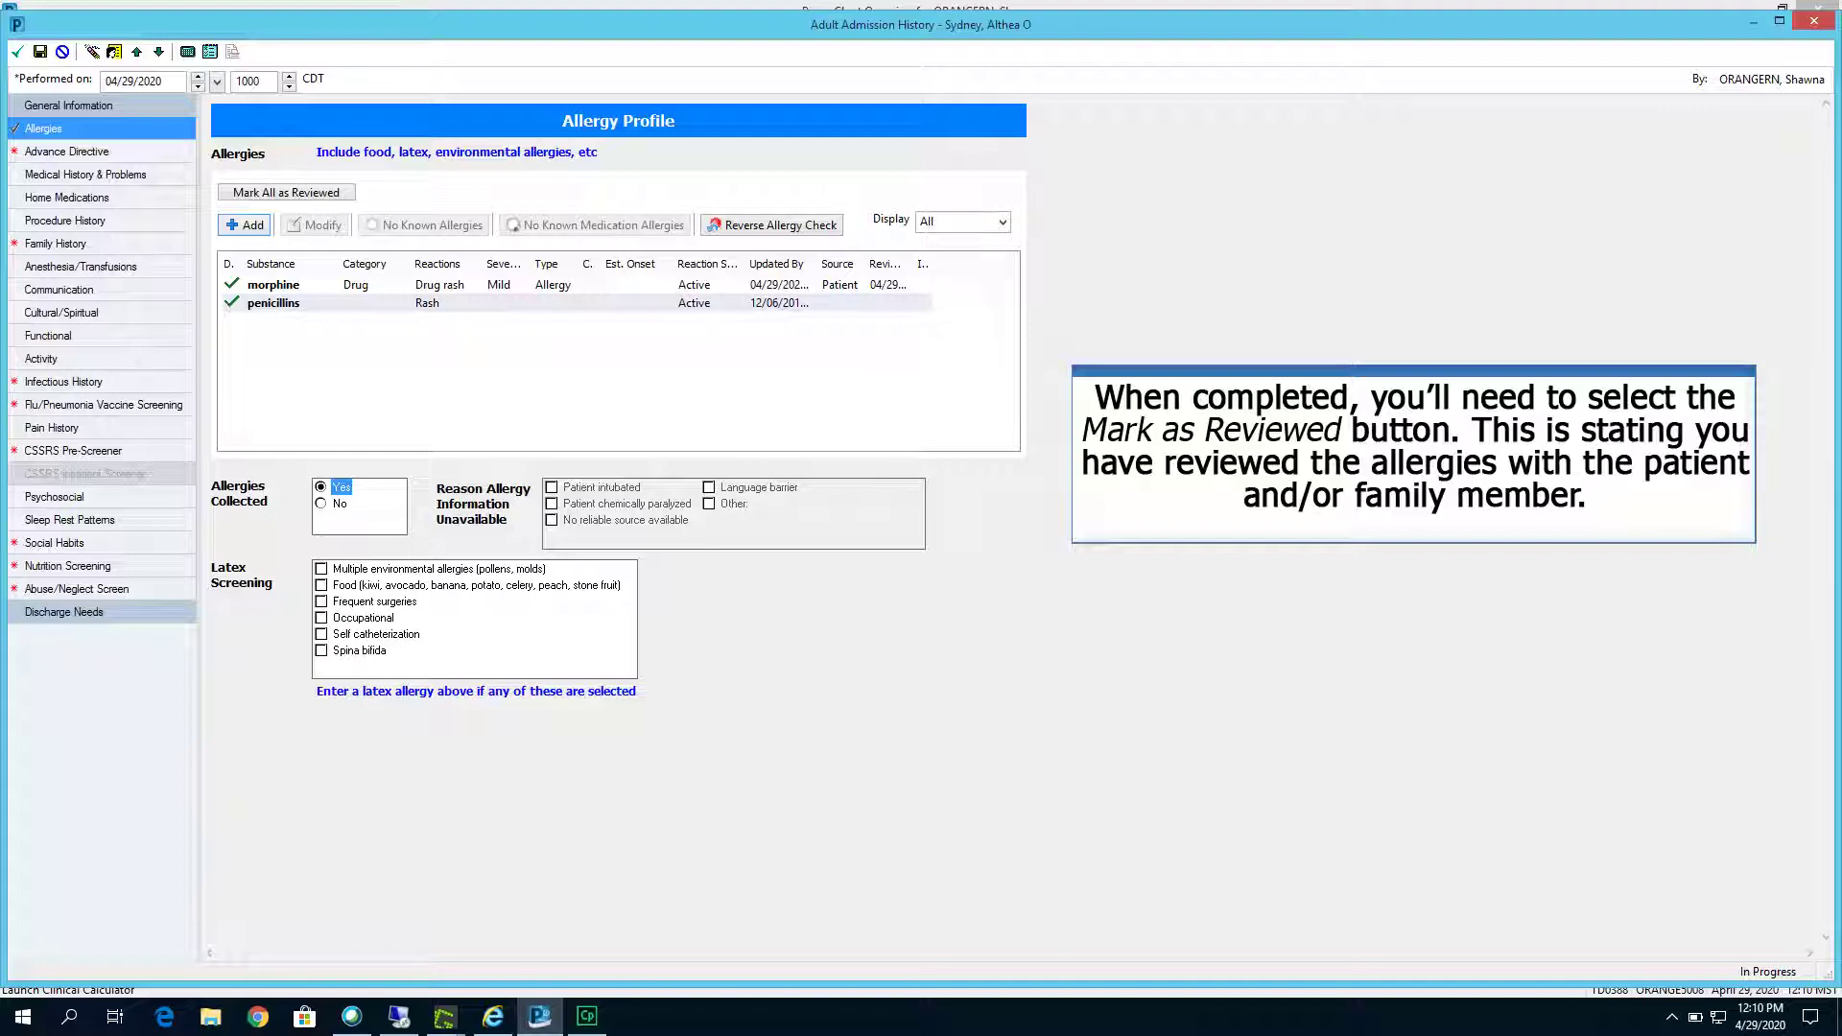
click(285, 192)
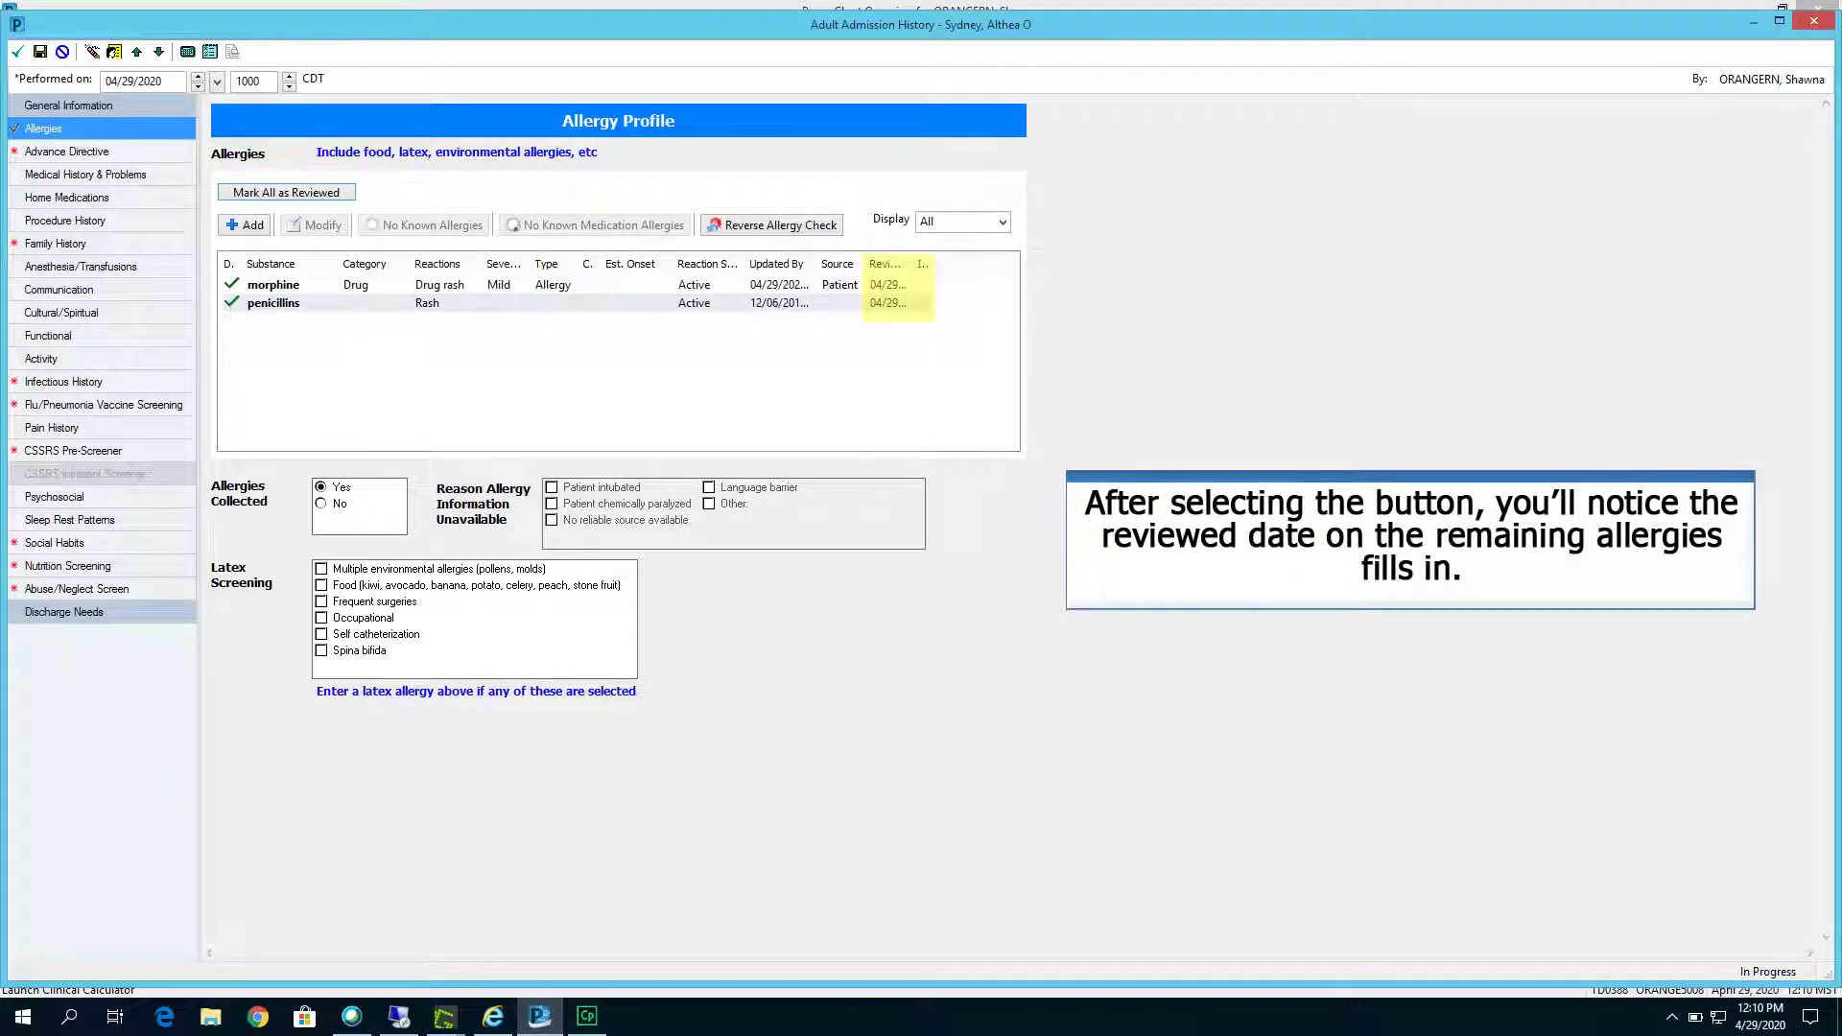
click(57, 152)
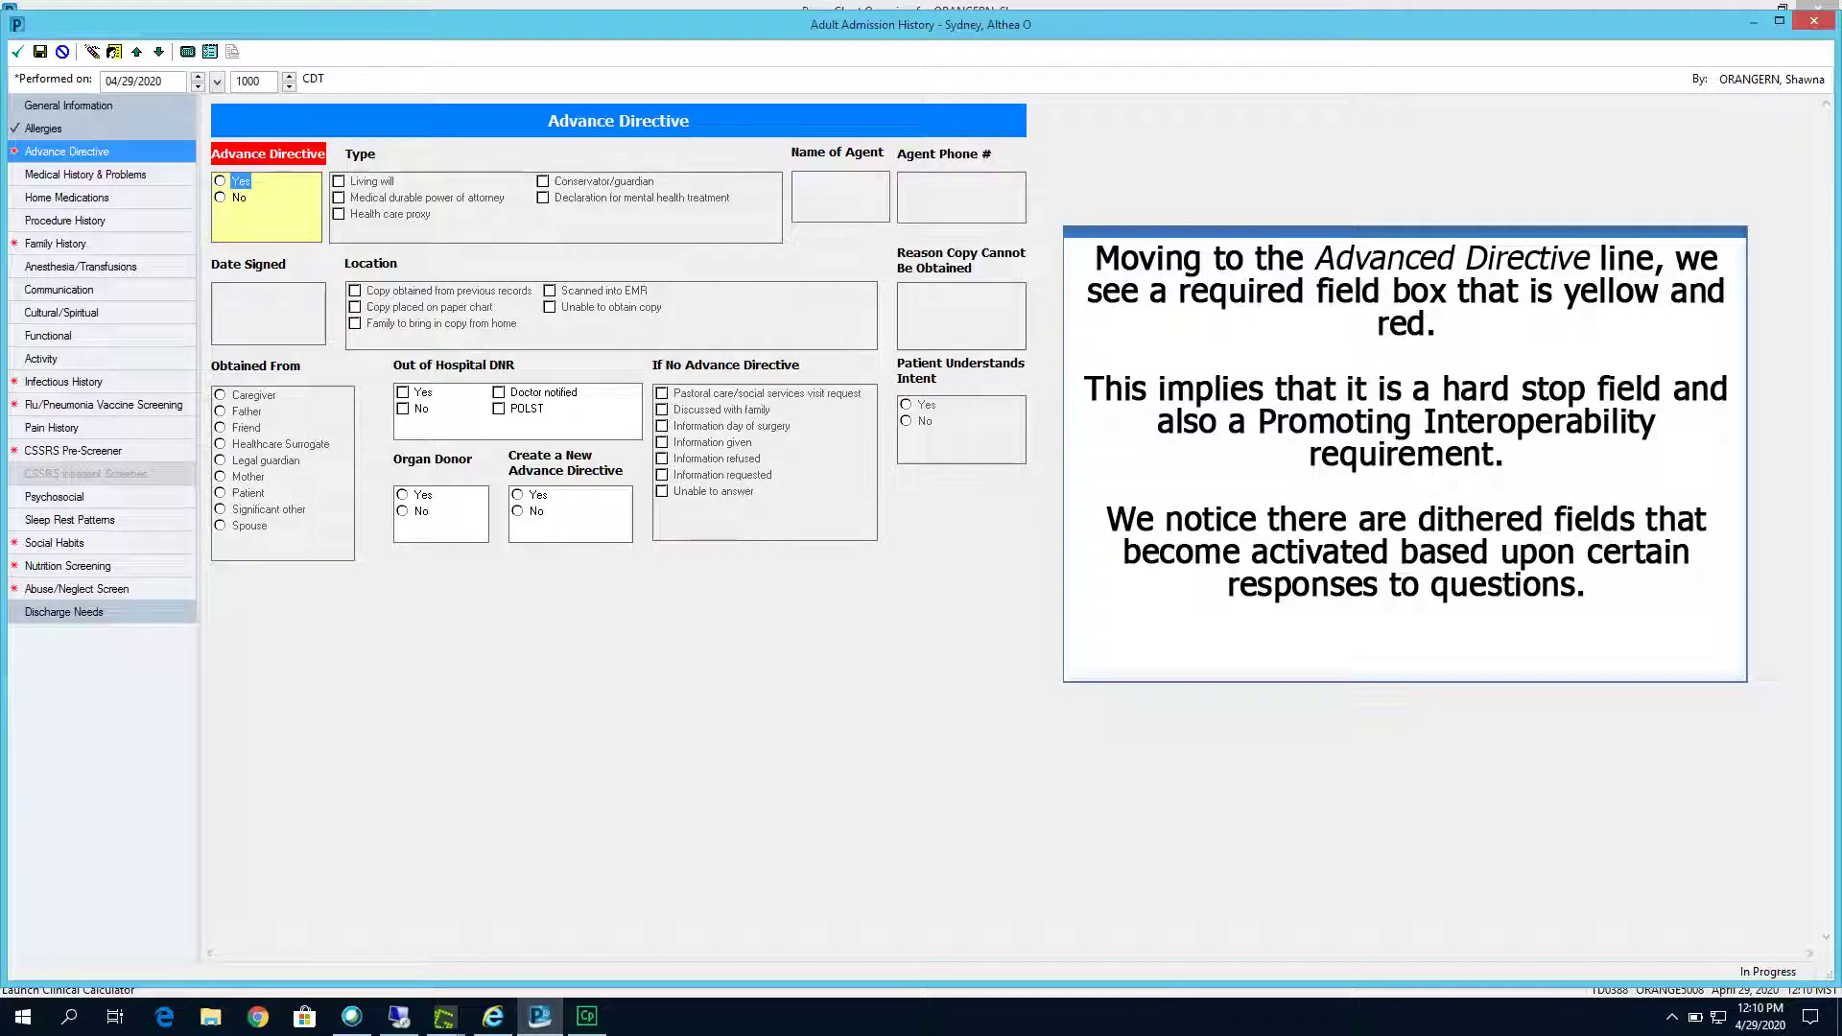
Set Advance Directive to Yes after briefly checking No, then go to Medical History & Problems
click(221, 181)
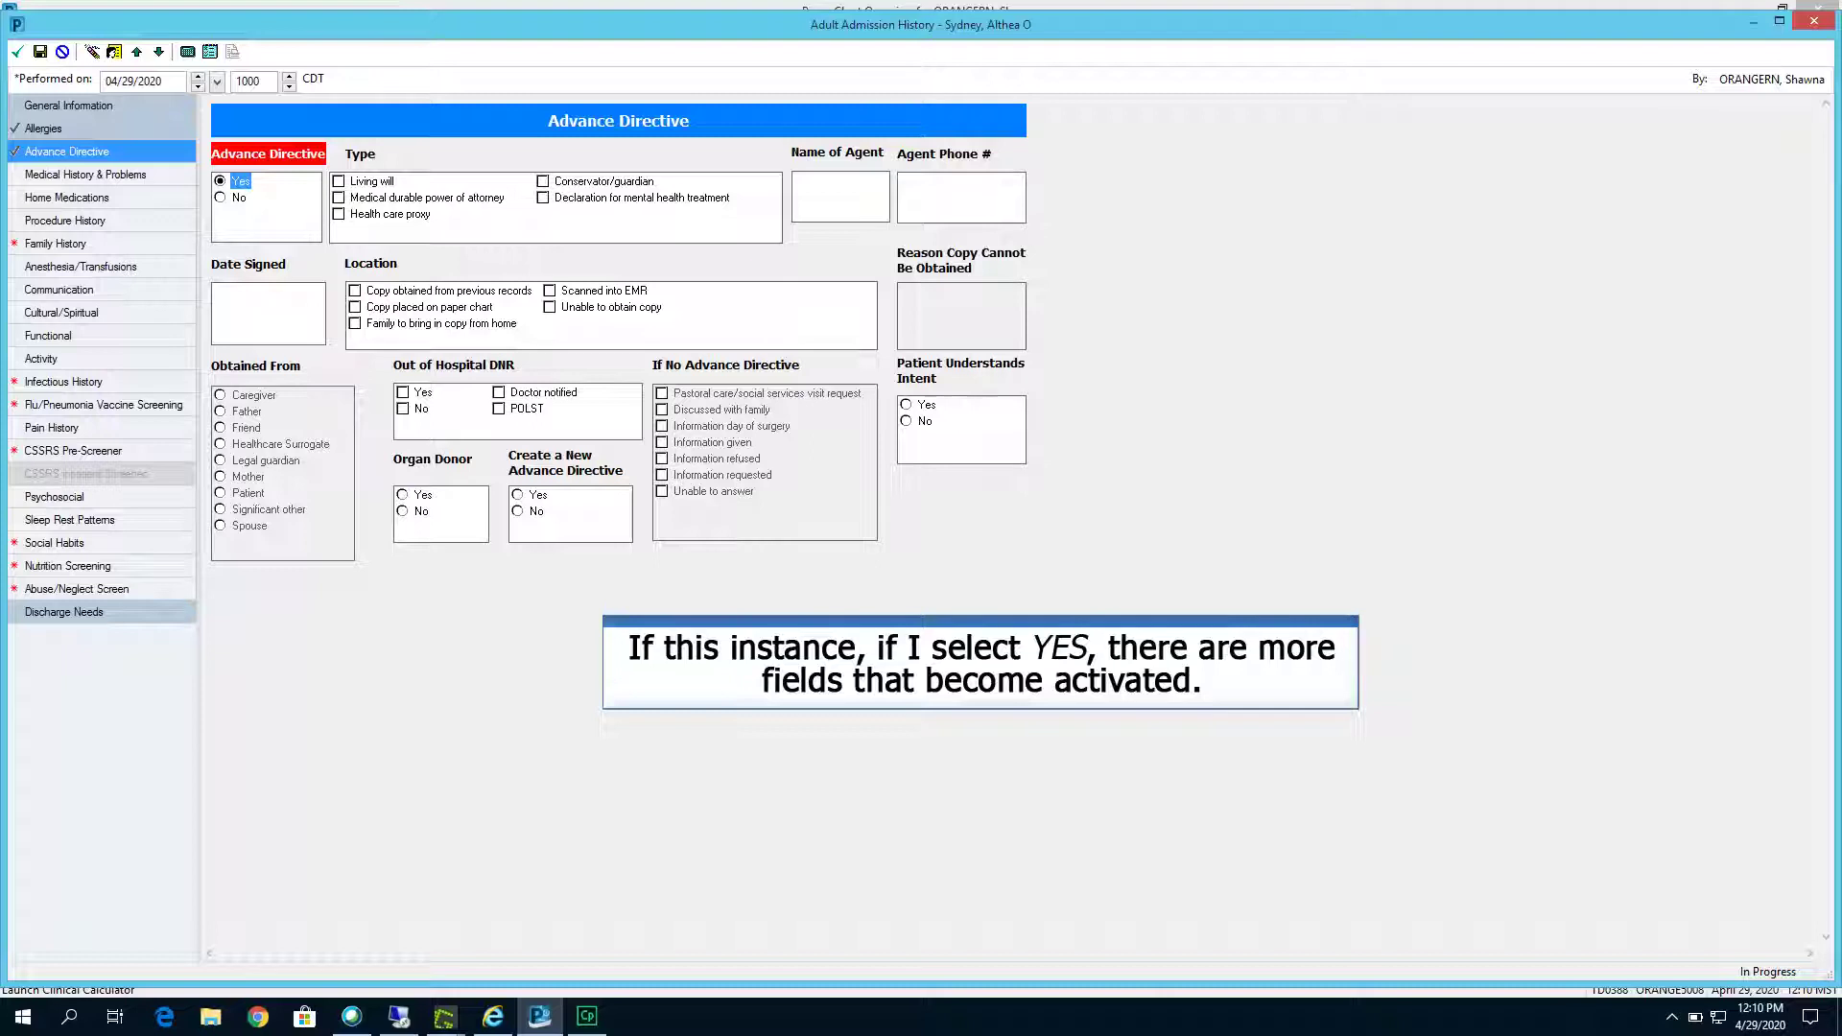
click(222, 198)
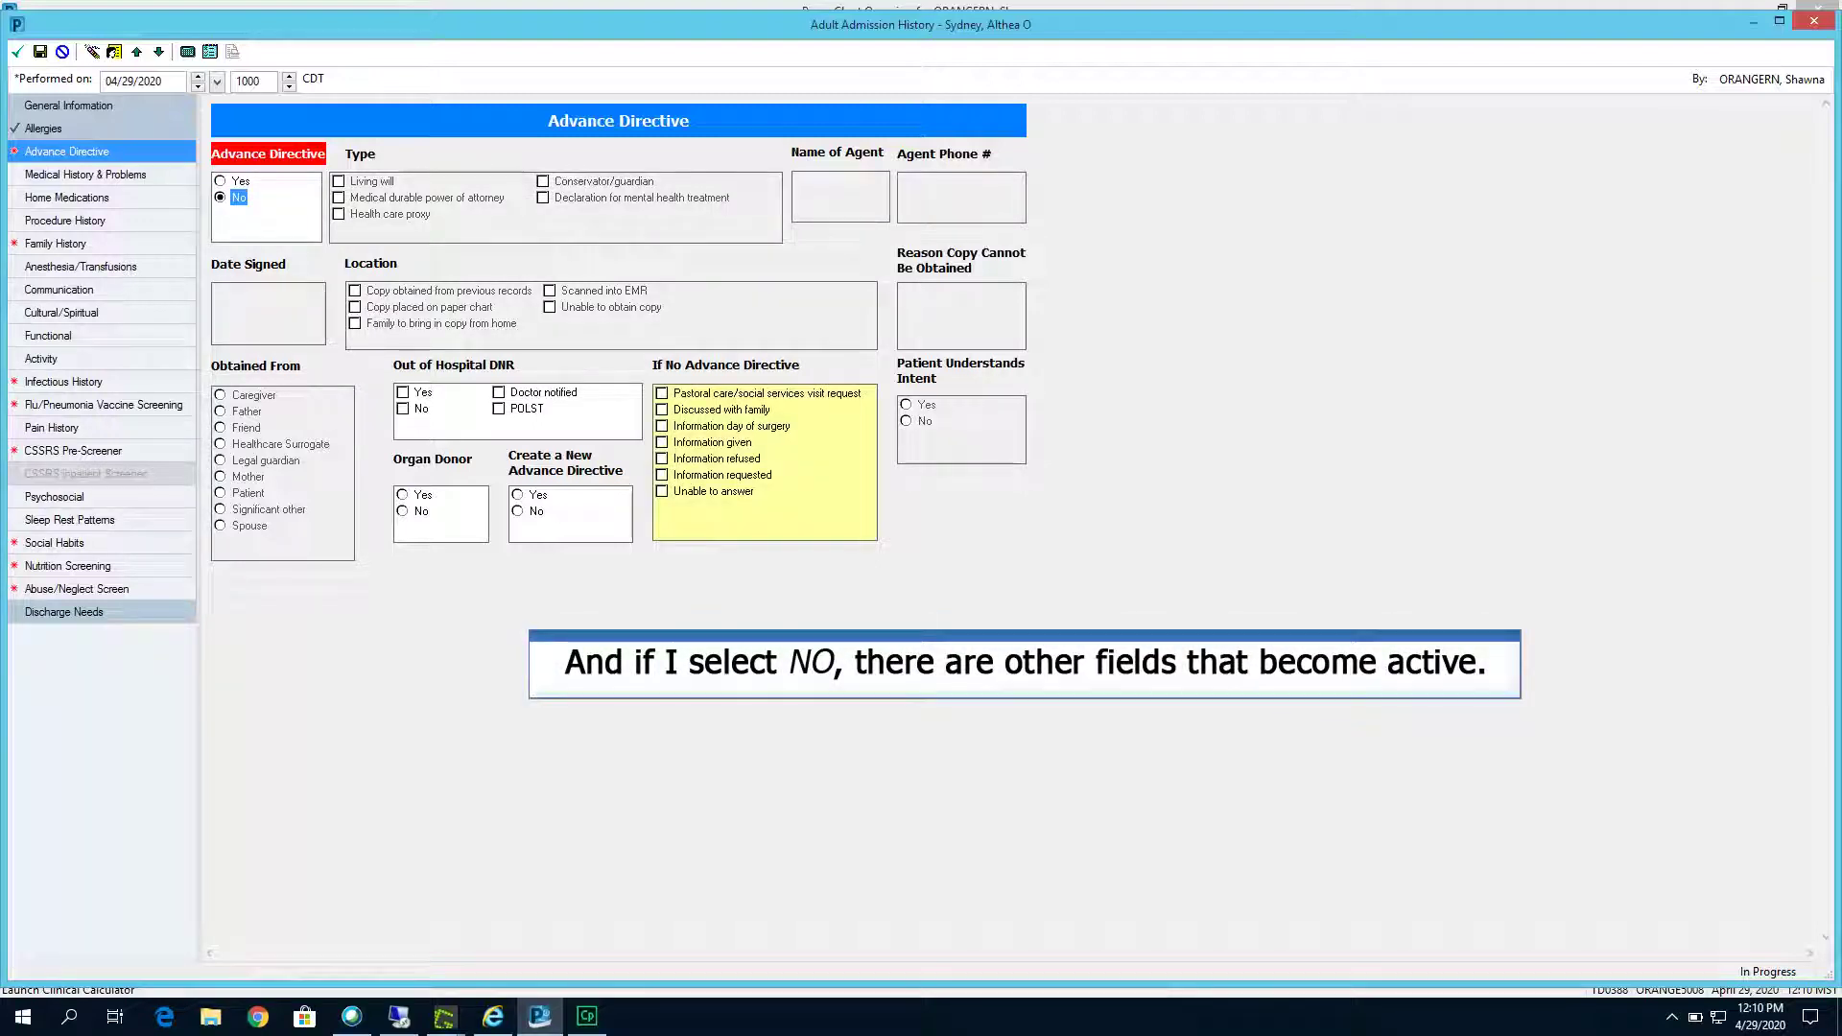
click(220, 181)
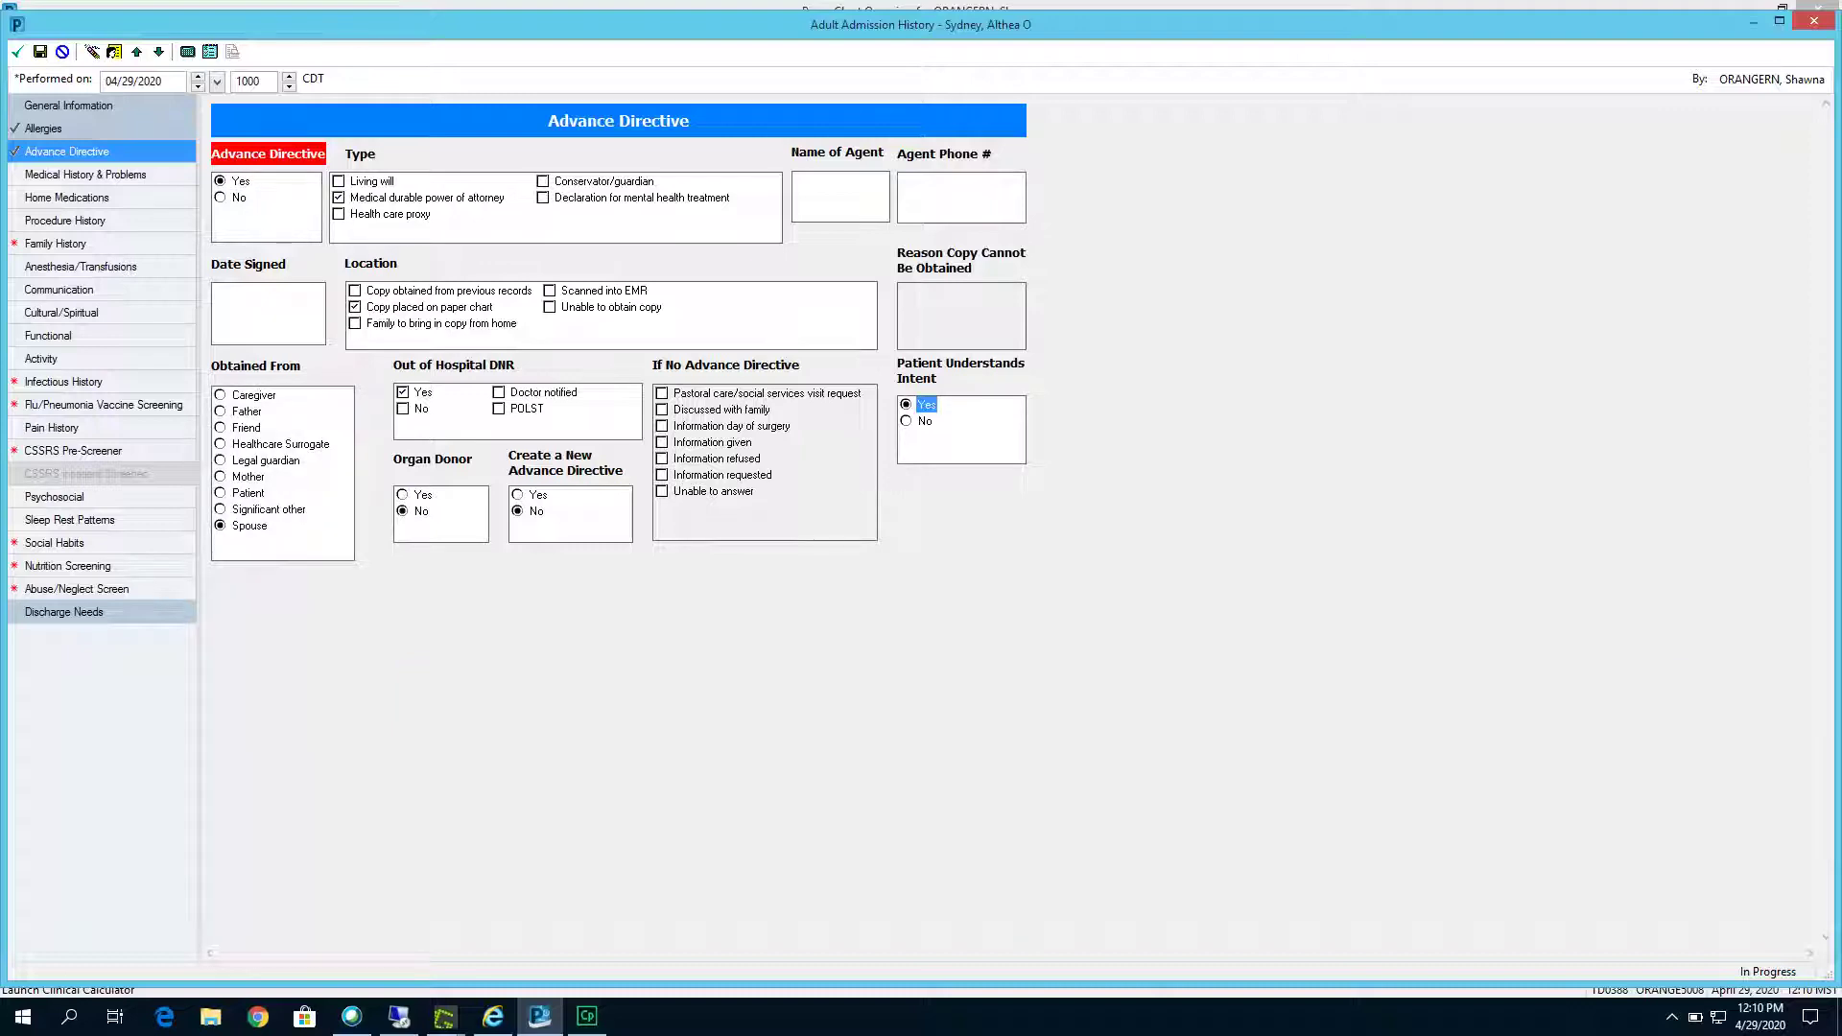
click(94, 175)
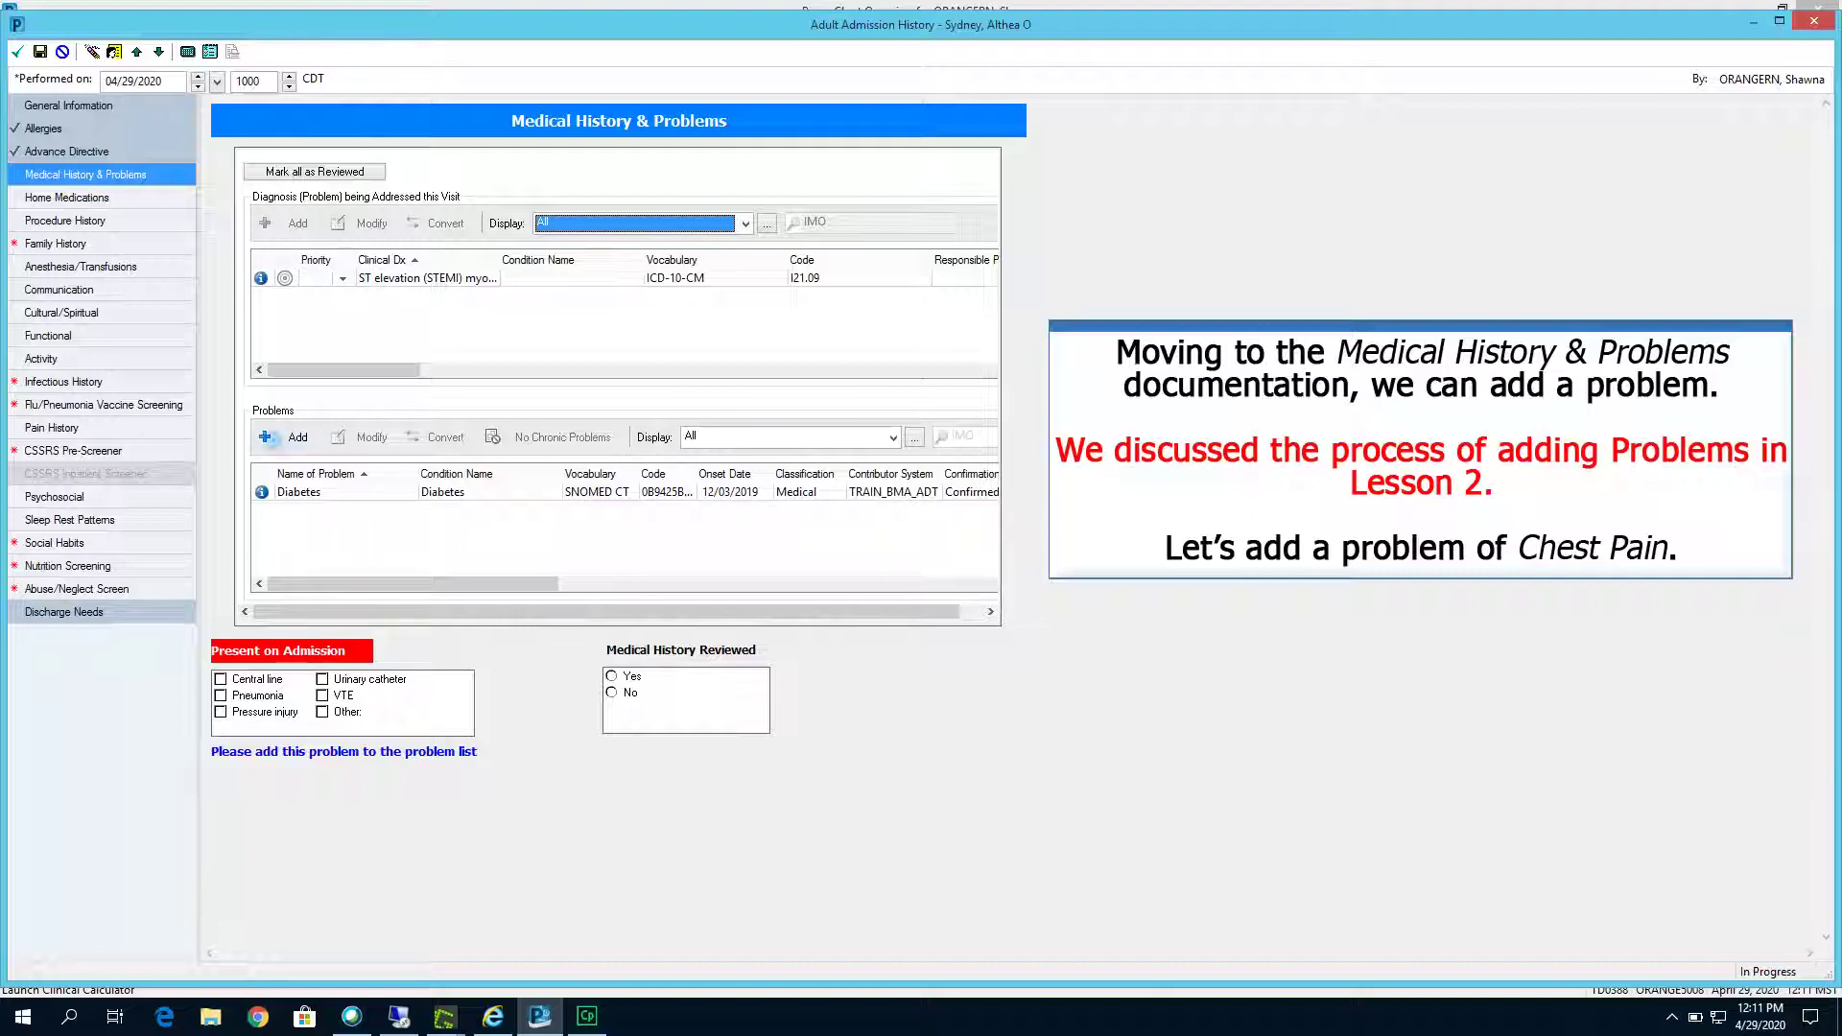
Add Chest pain with Left laterality to the problem list
click(270, 437)
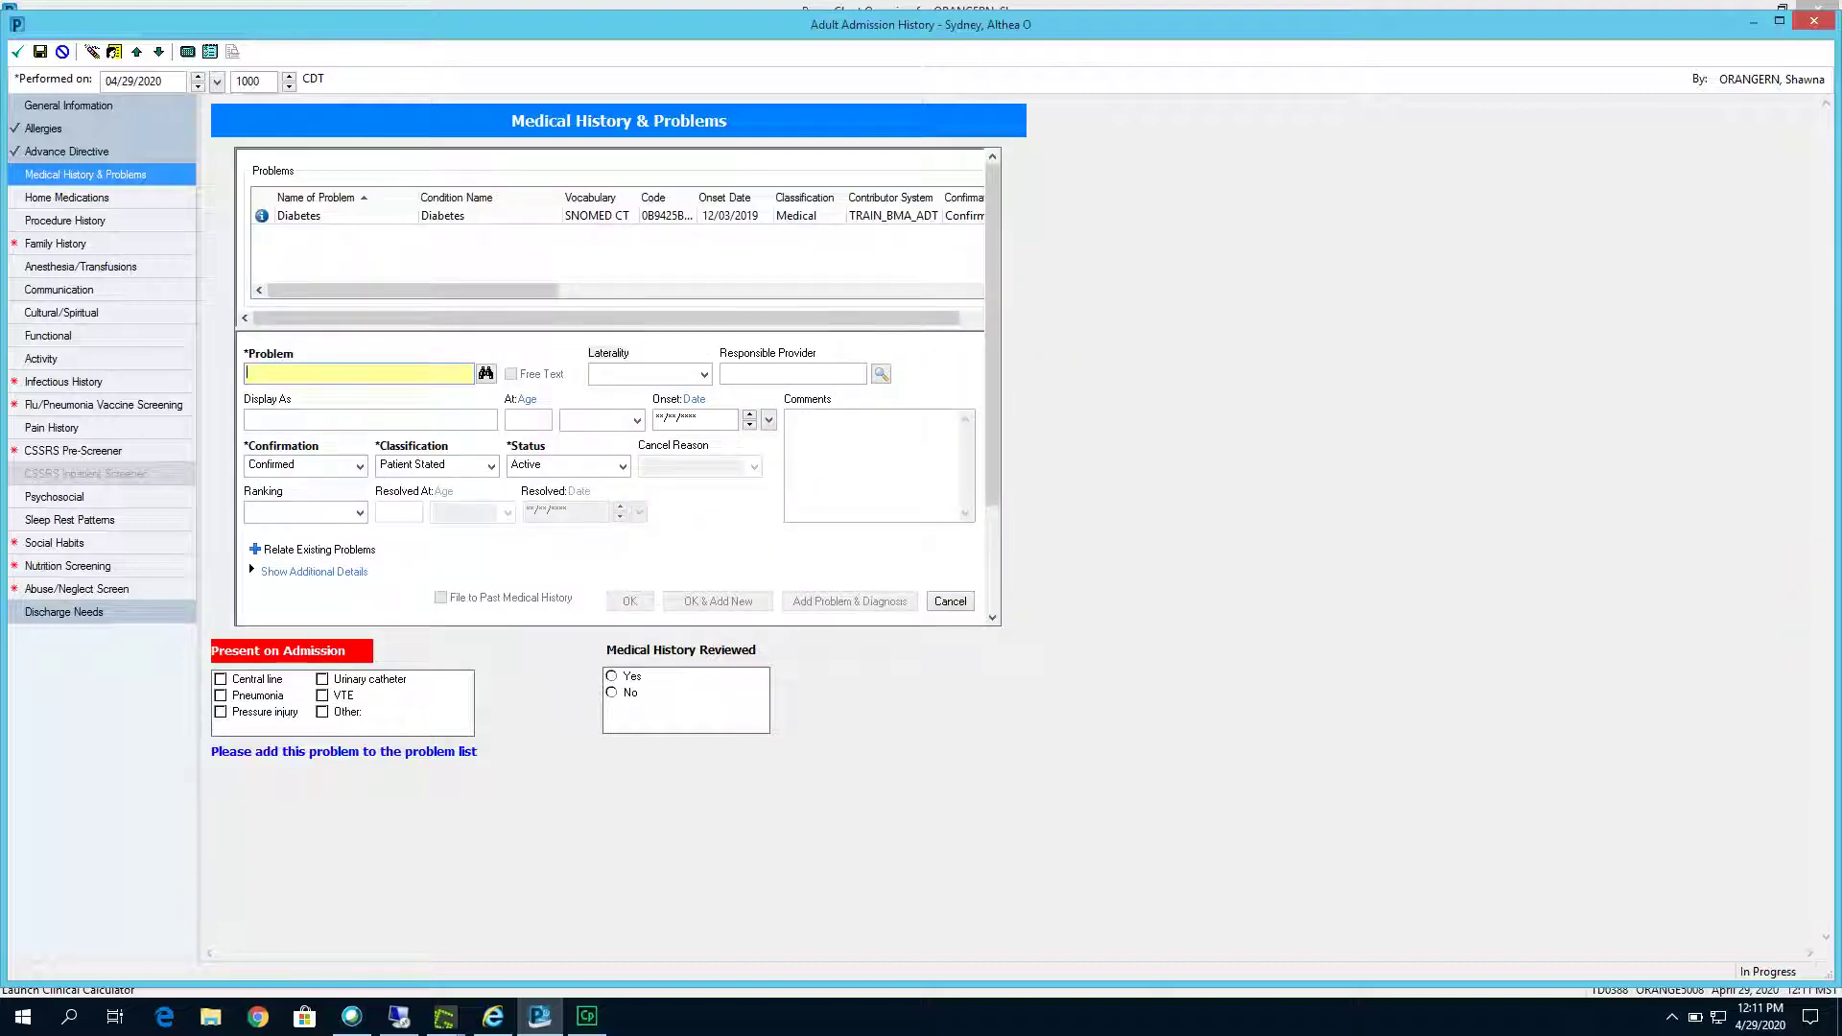
text(Chest pain)
key(Return)
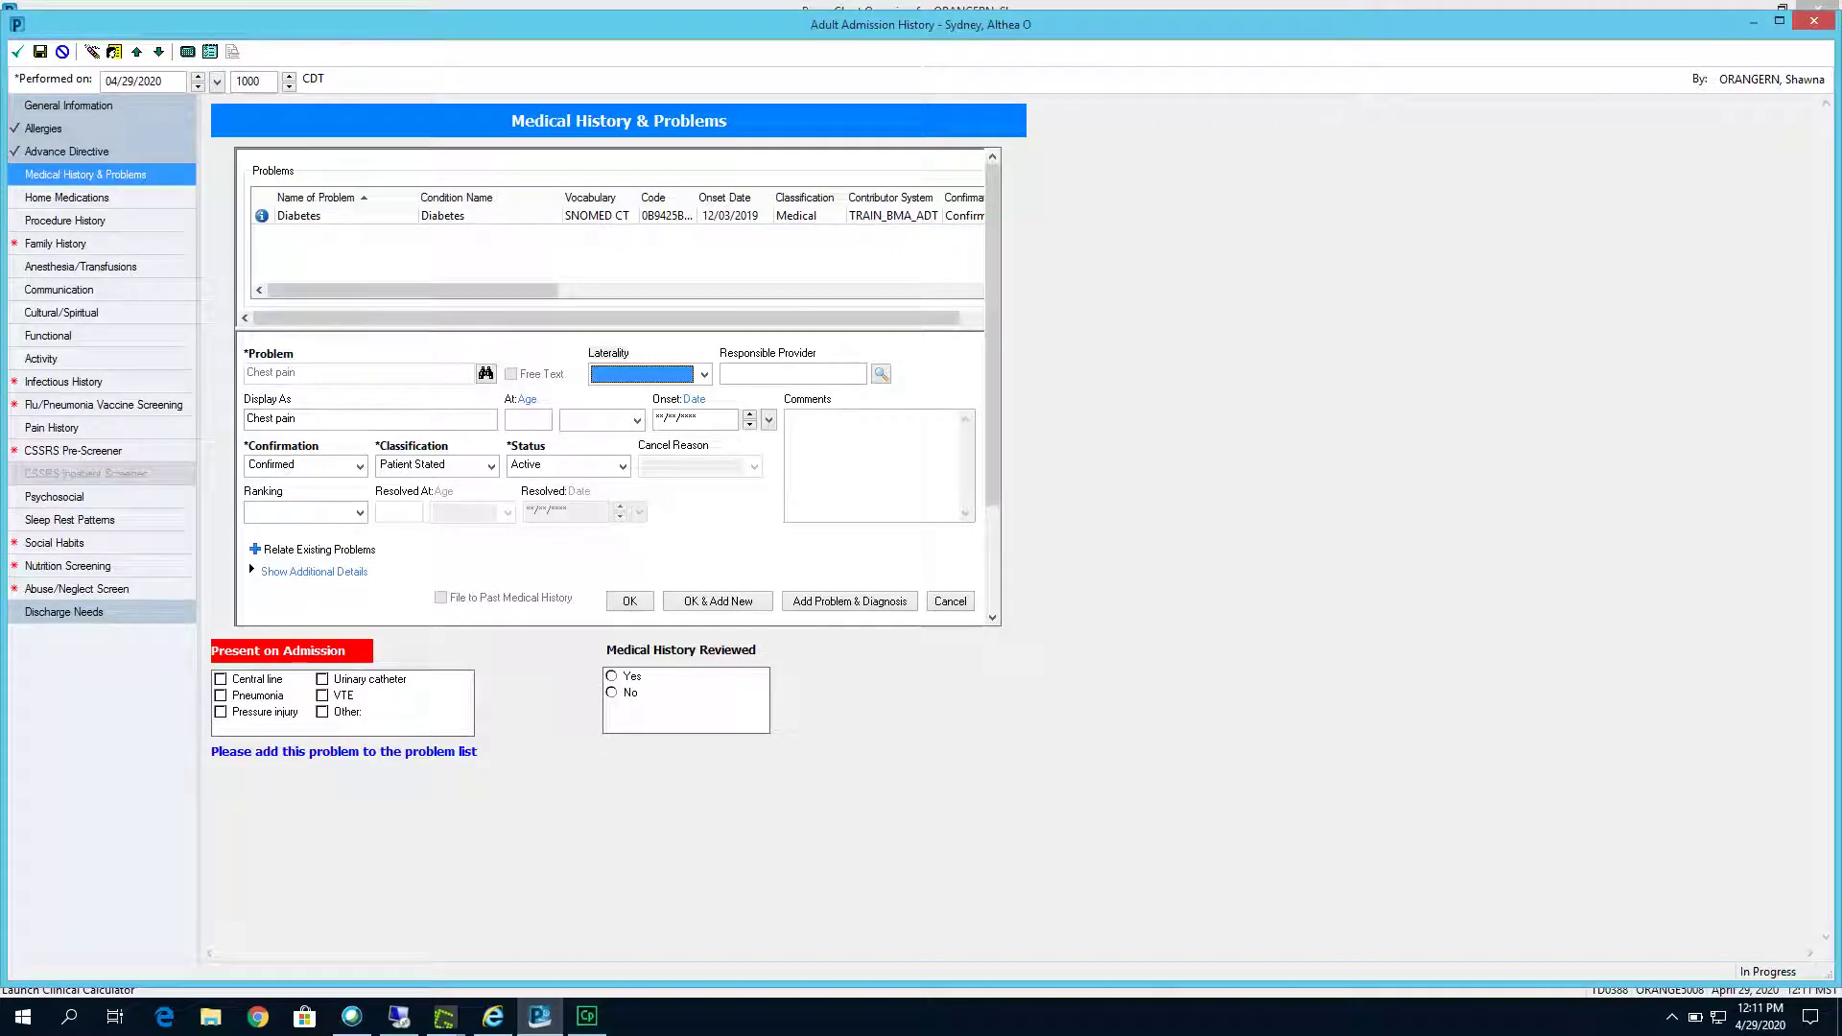
key(alt+Down)
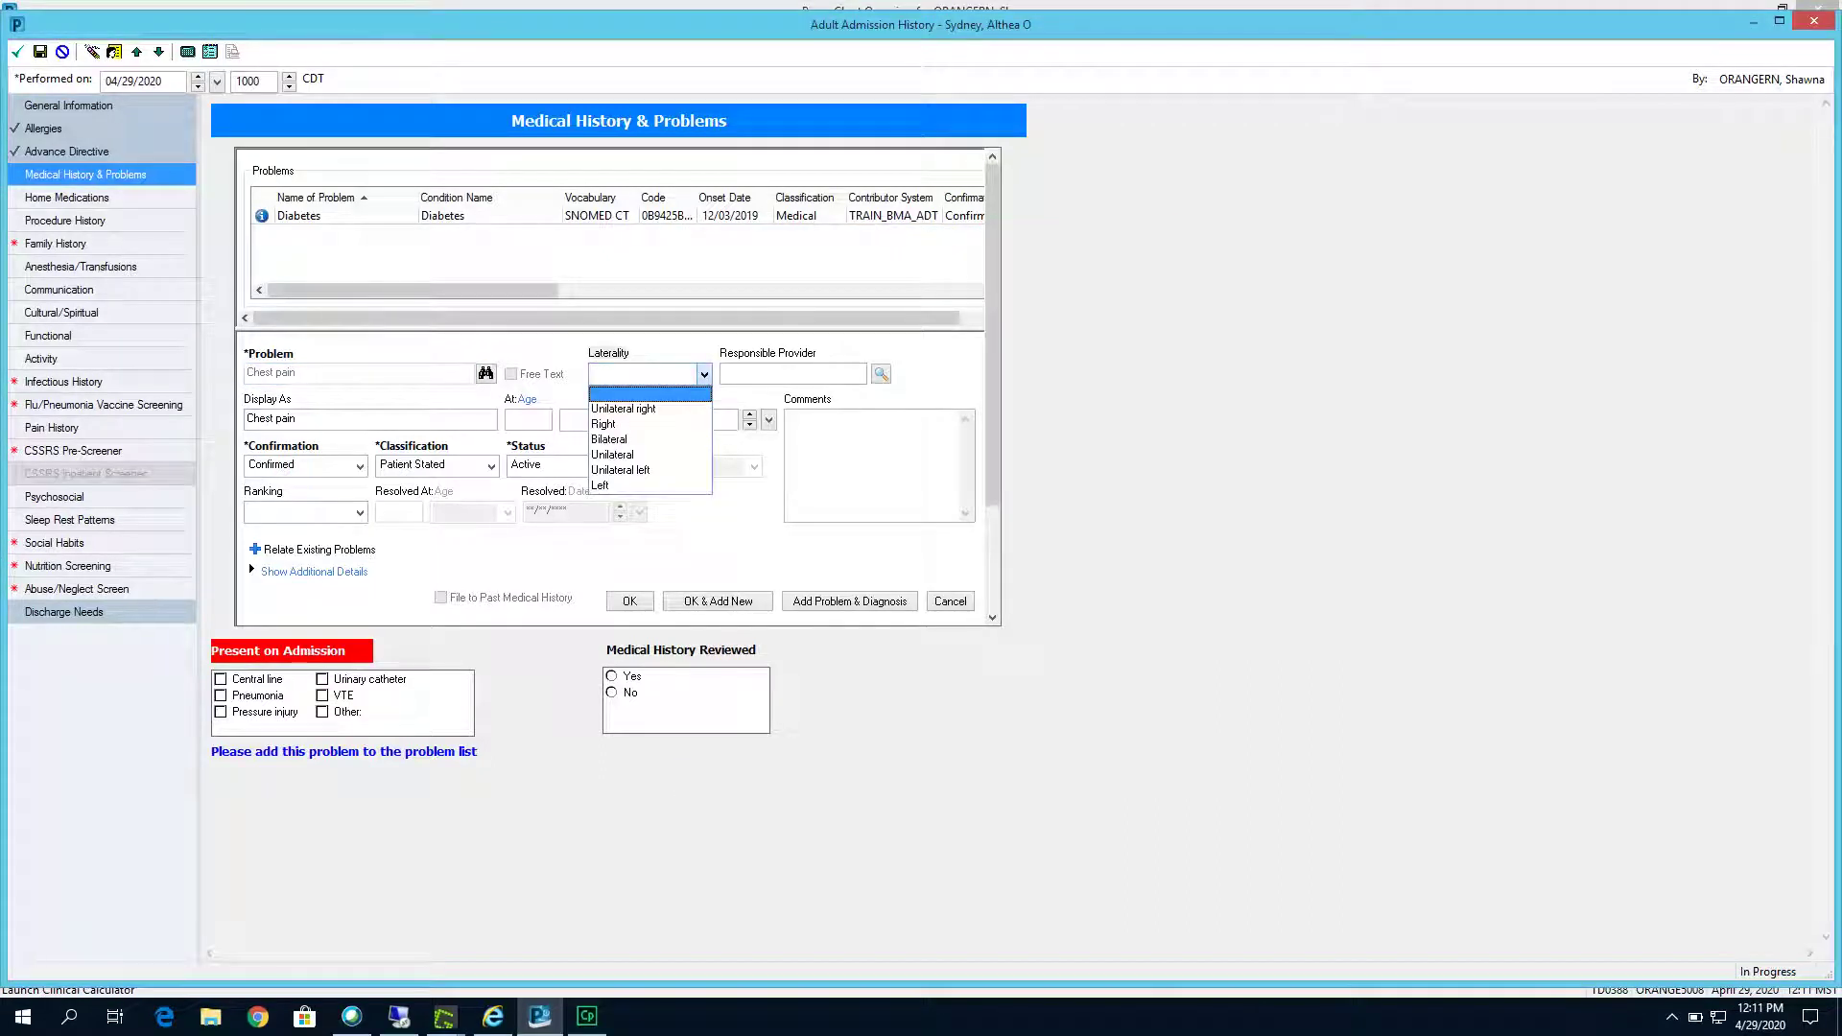
key(Down)
key(Down)
click(605, 485)
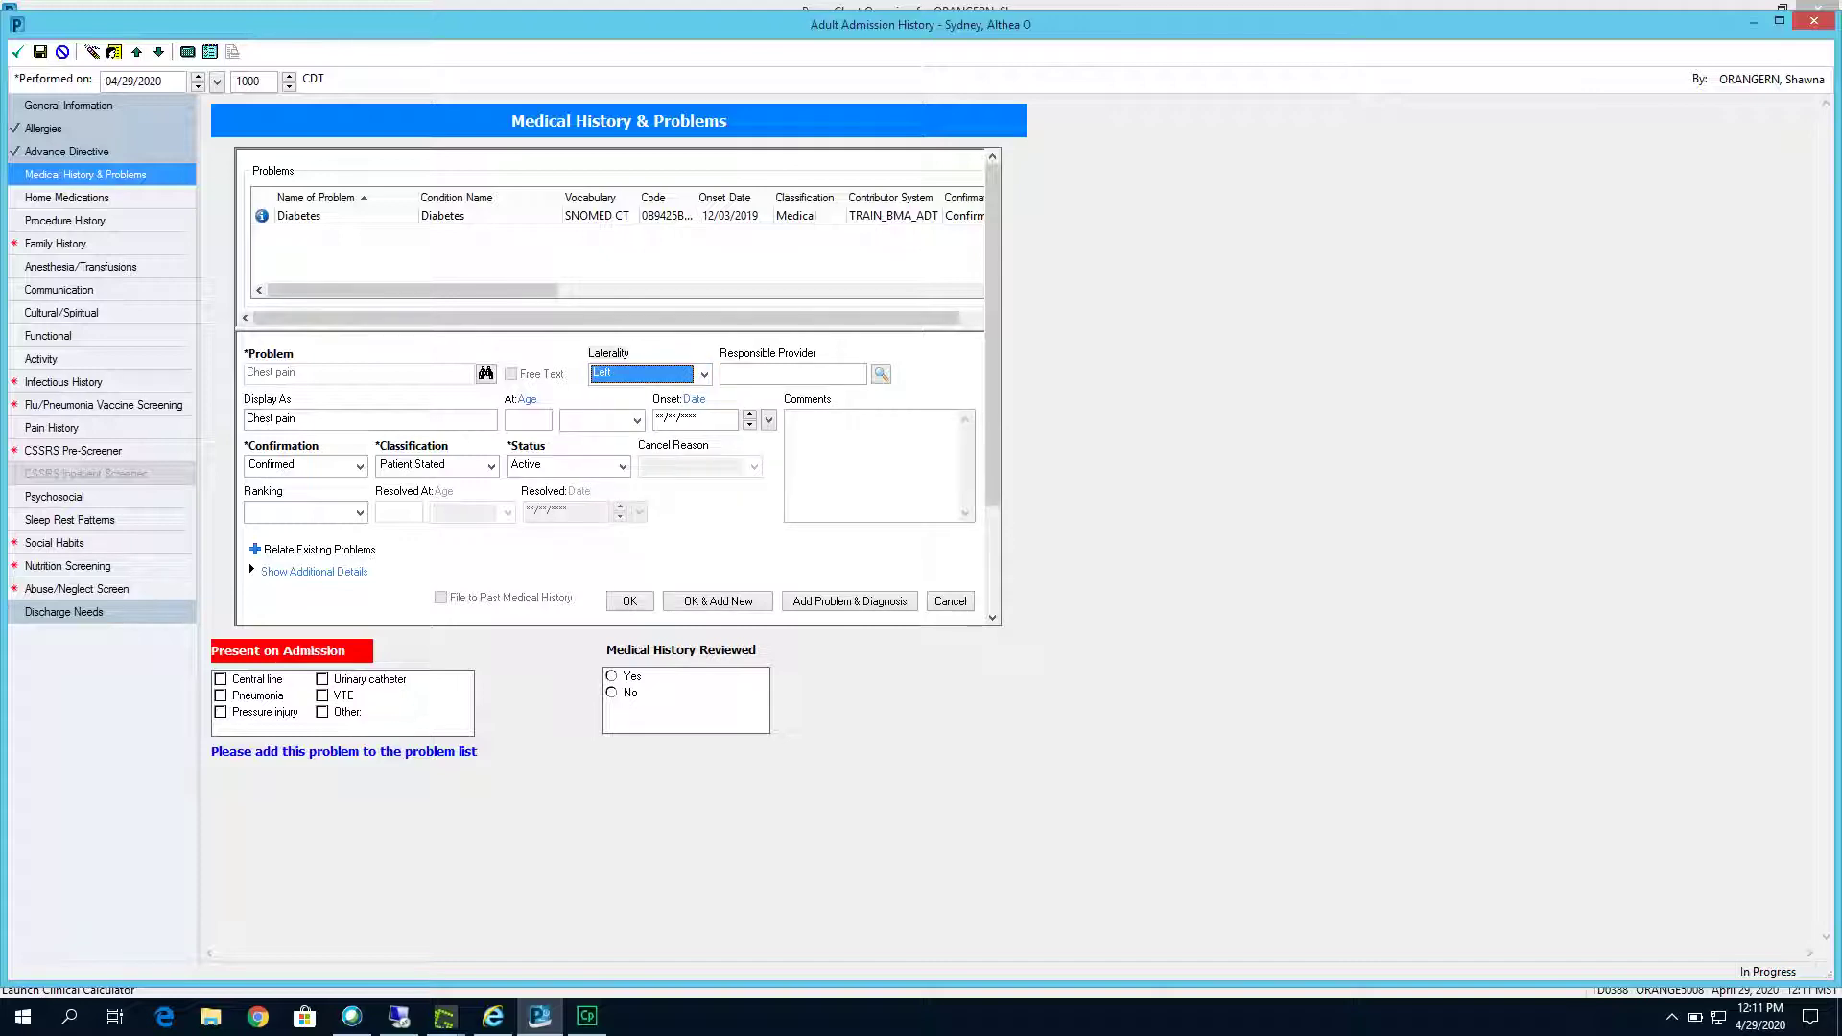
key(Return)
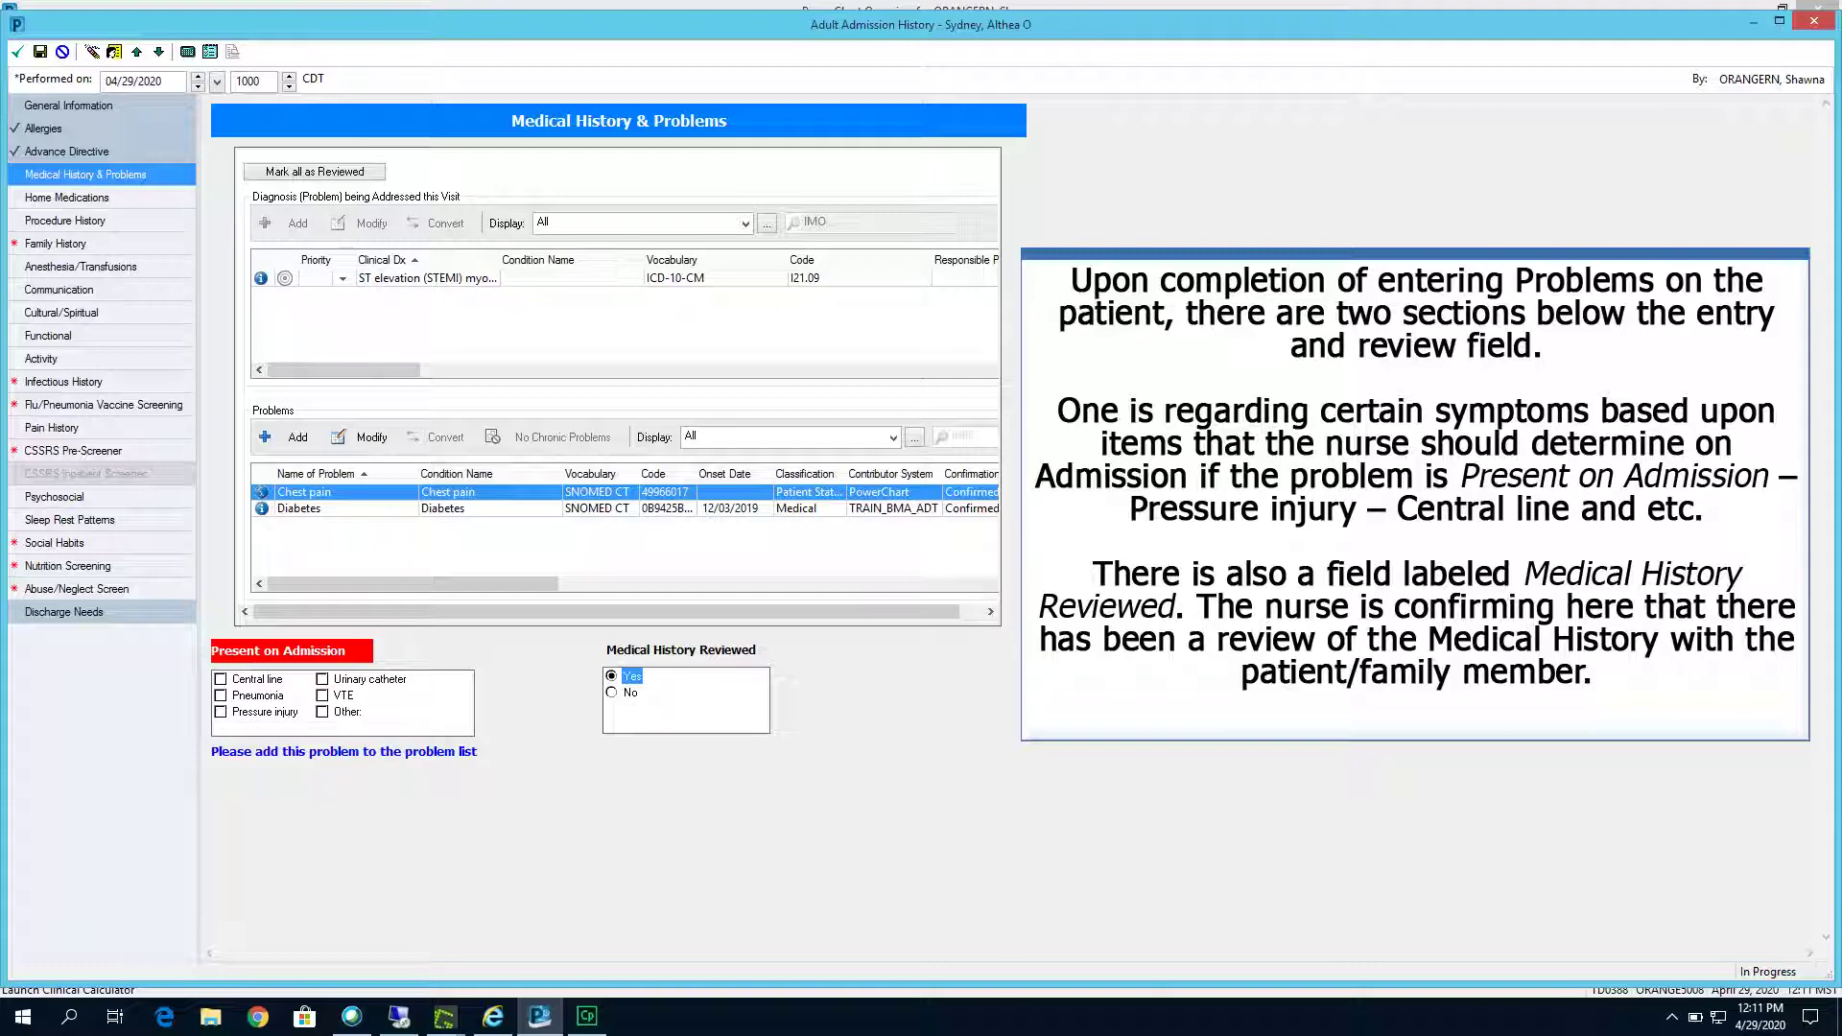
Go to Home Medications to bring up the Document Medication by Hx window
click(86, 198)
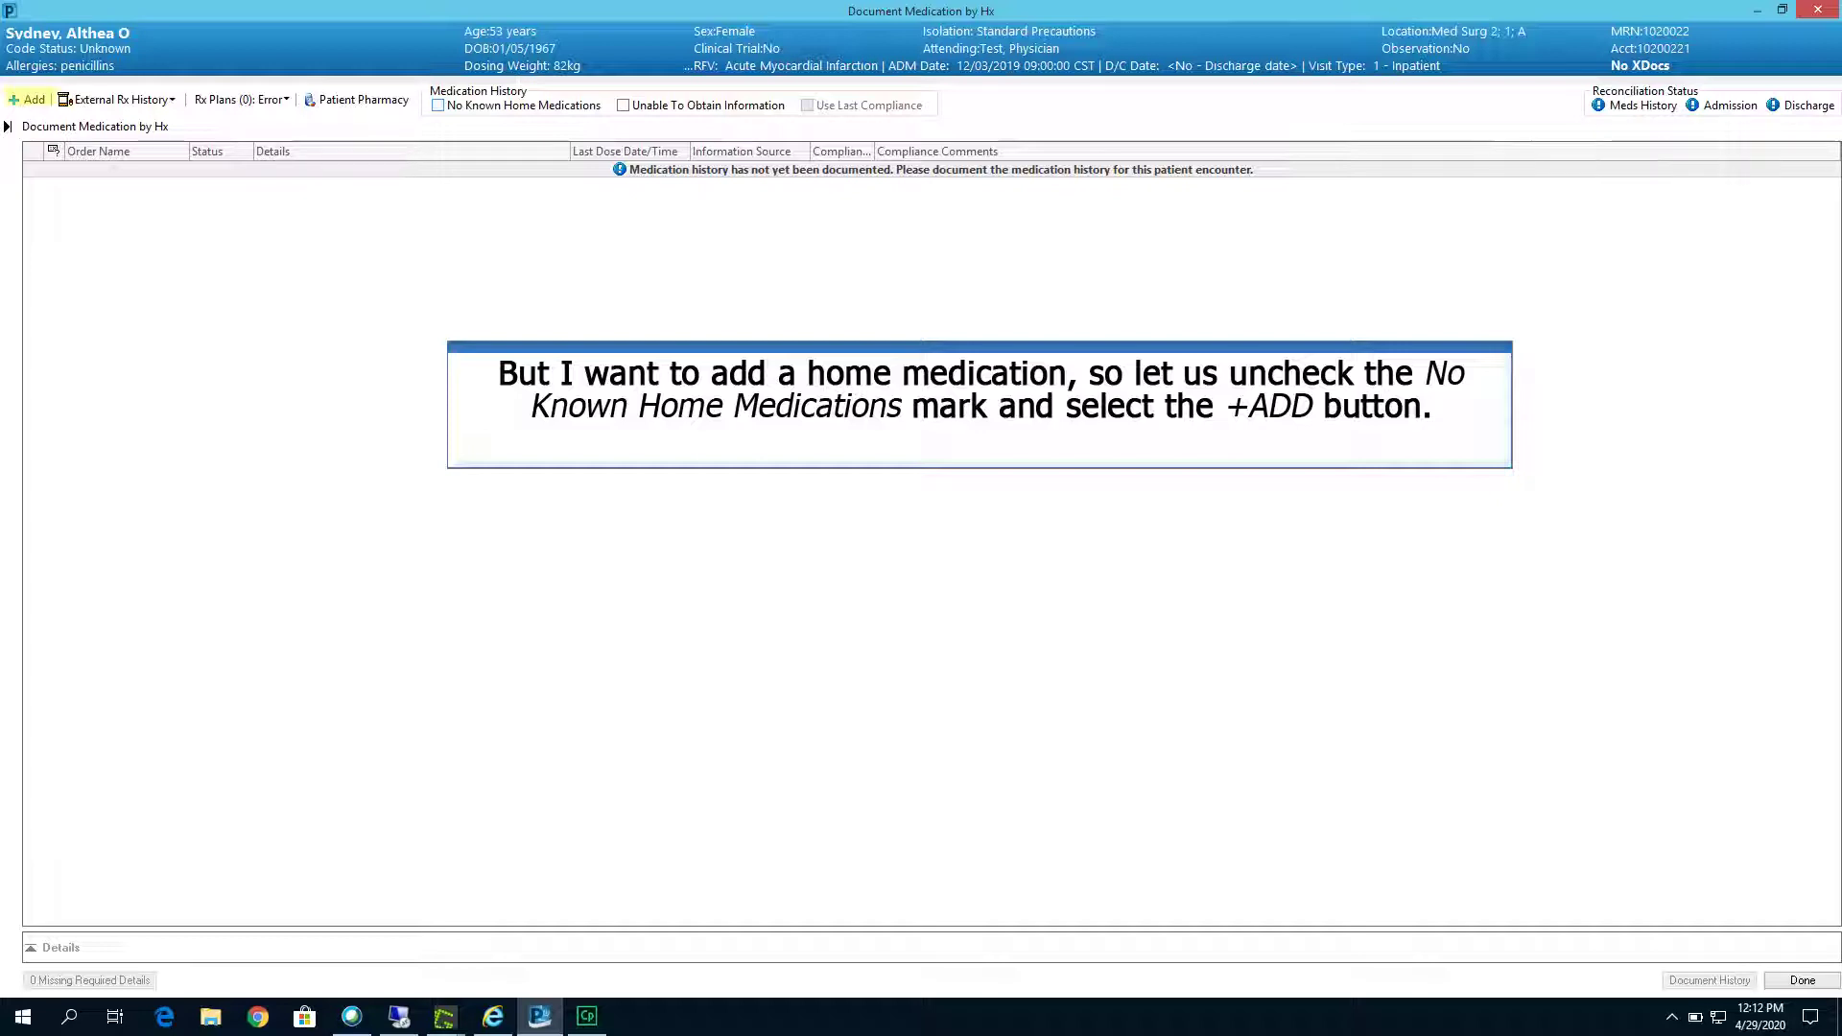
Search home medications for 'reglan' and choose Reglan 5 mg oral tablet
click(37, 99)
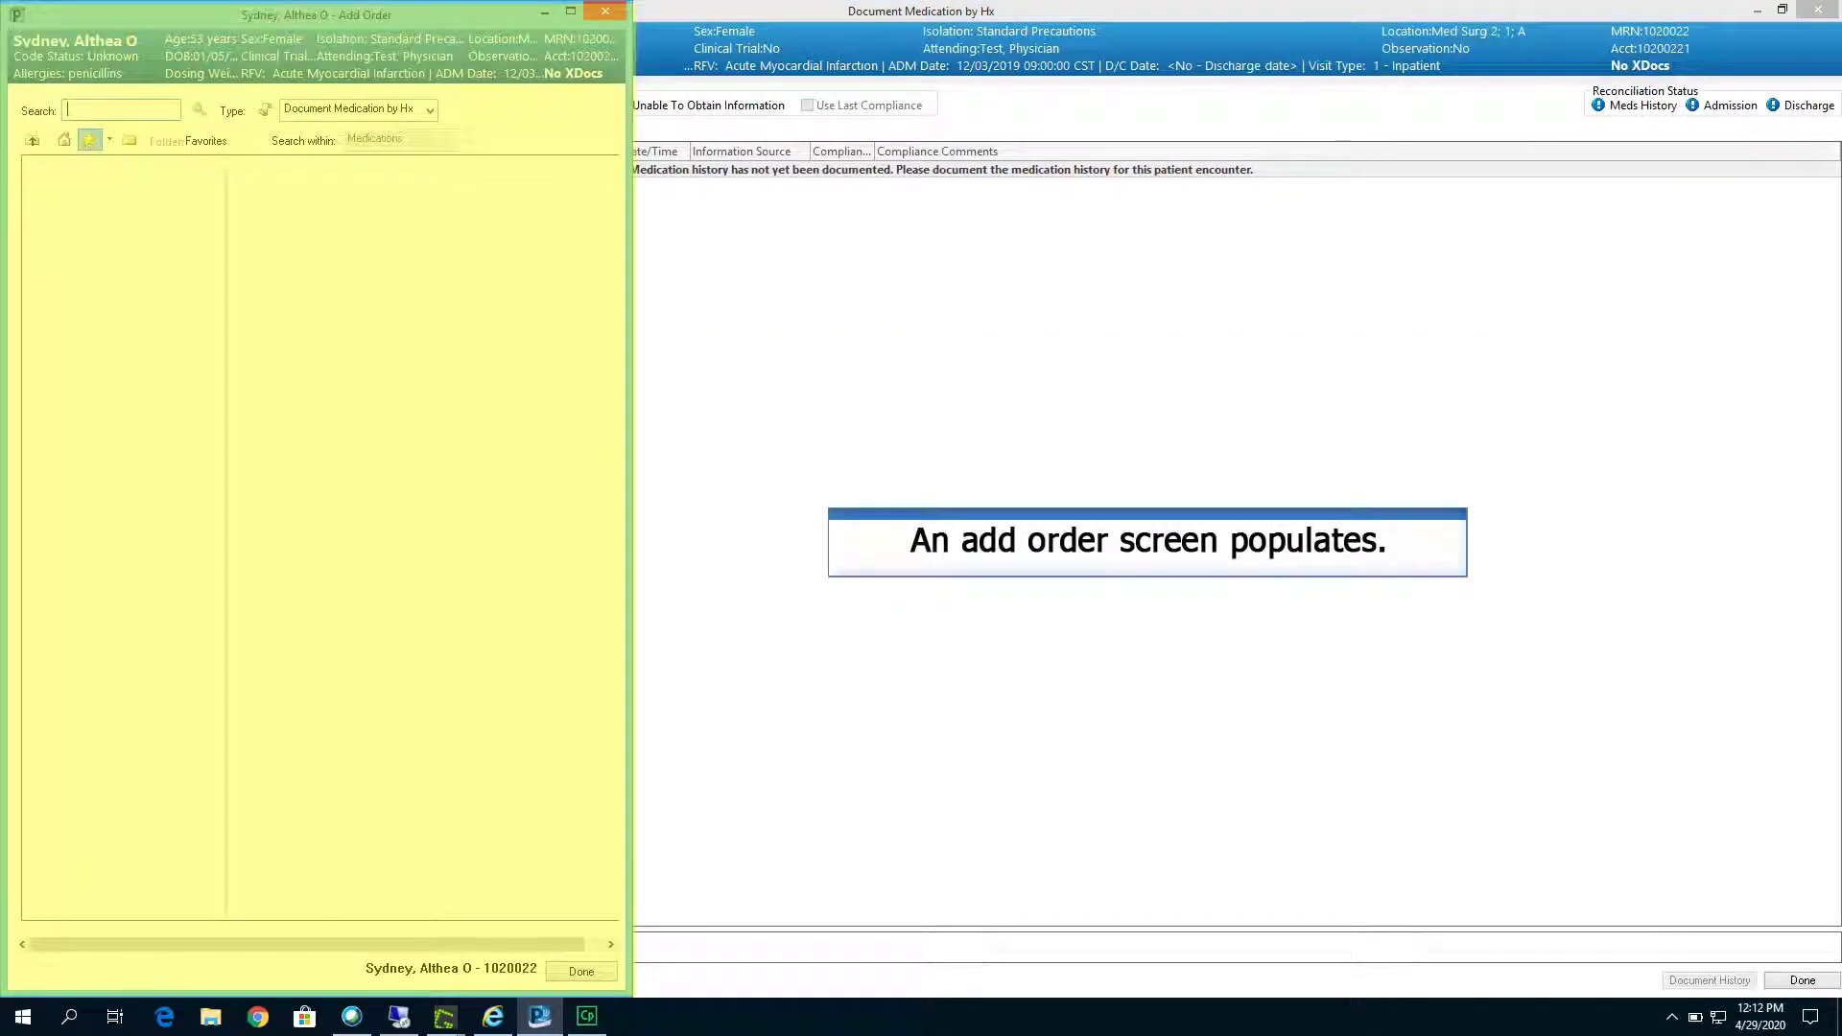
text(reglan)
key(Return)
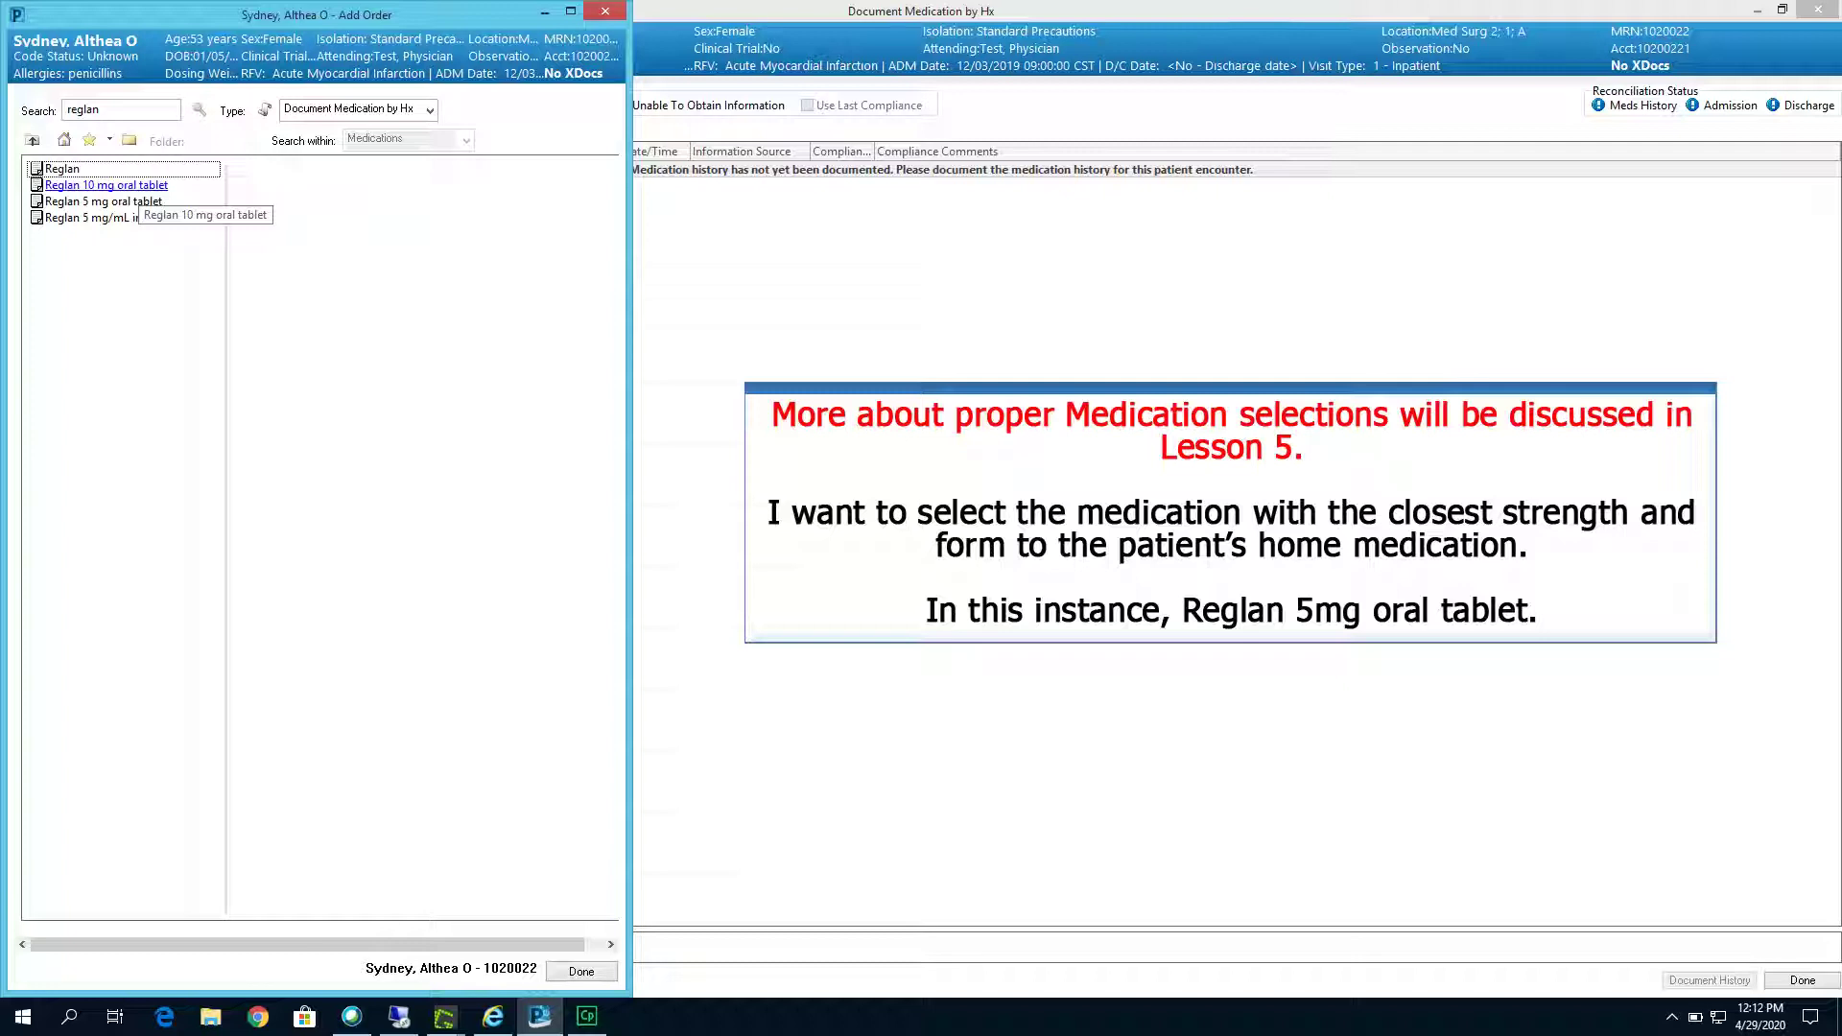
double_click(106, 201)
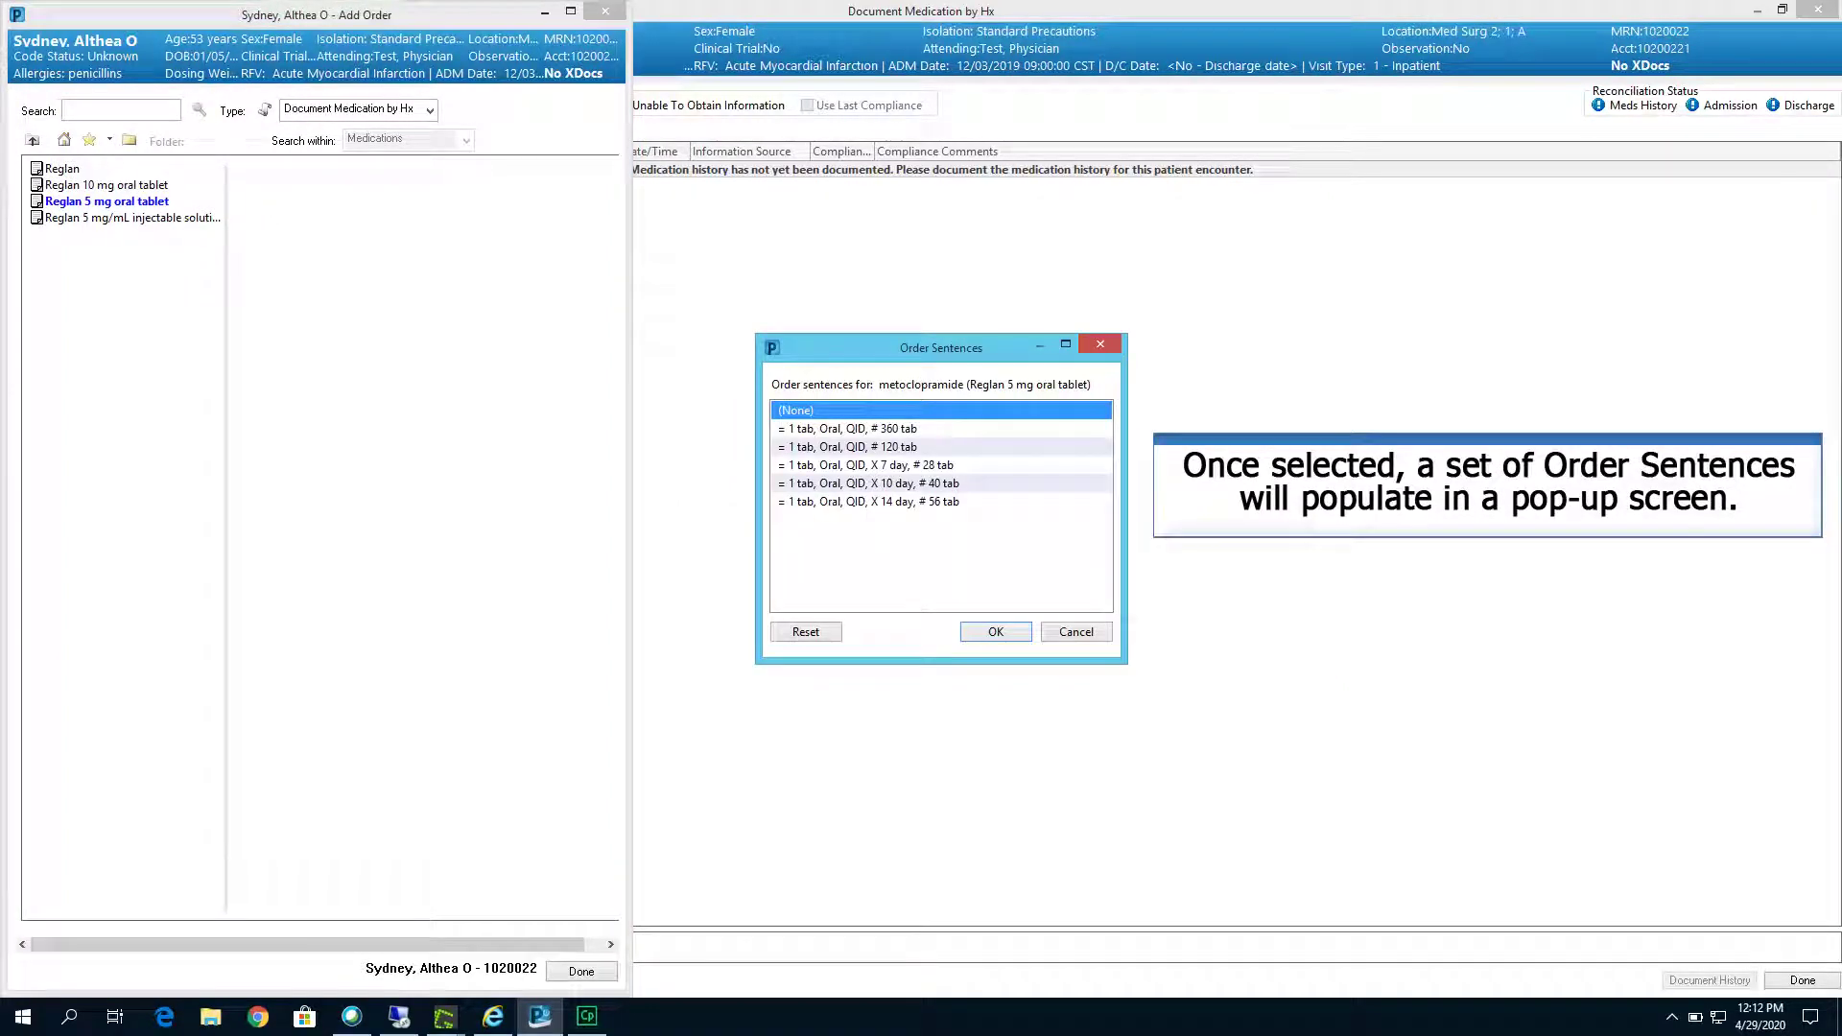
Apply the 1 tab, Oral, QID order sentence to the Reglan 5 mg tablet
click(852, 446)
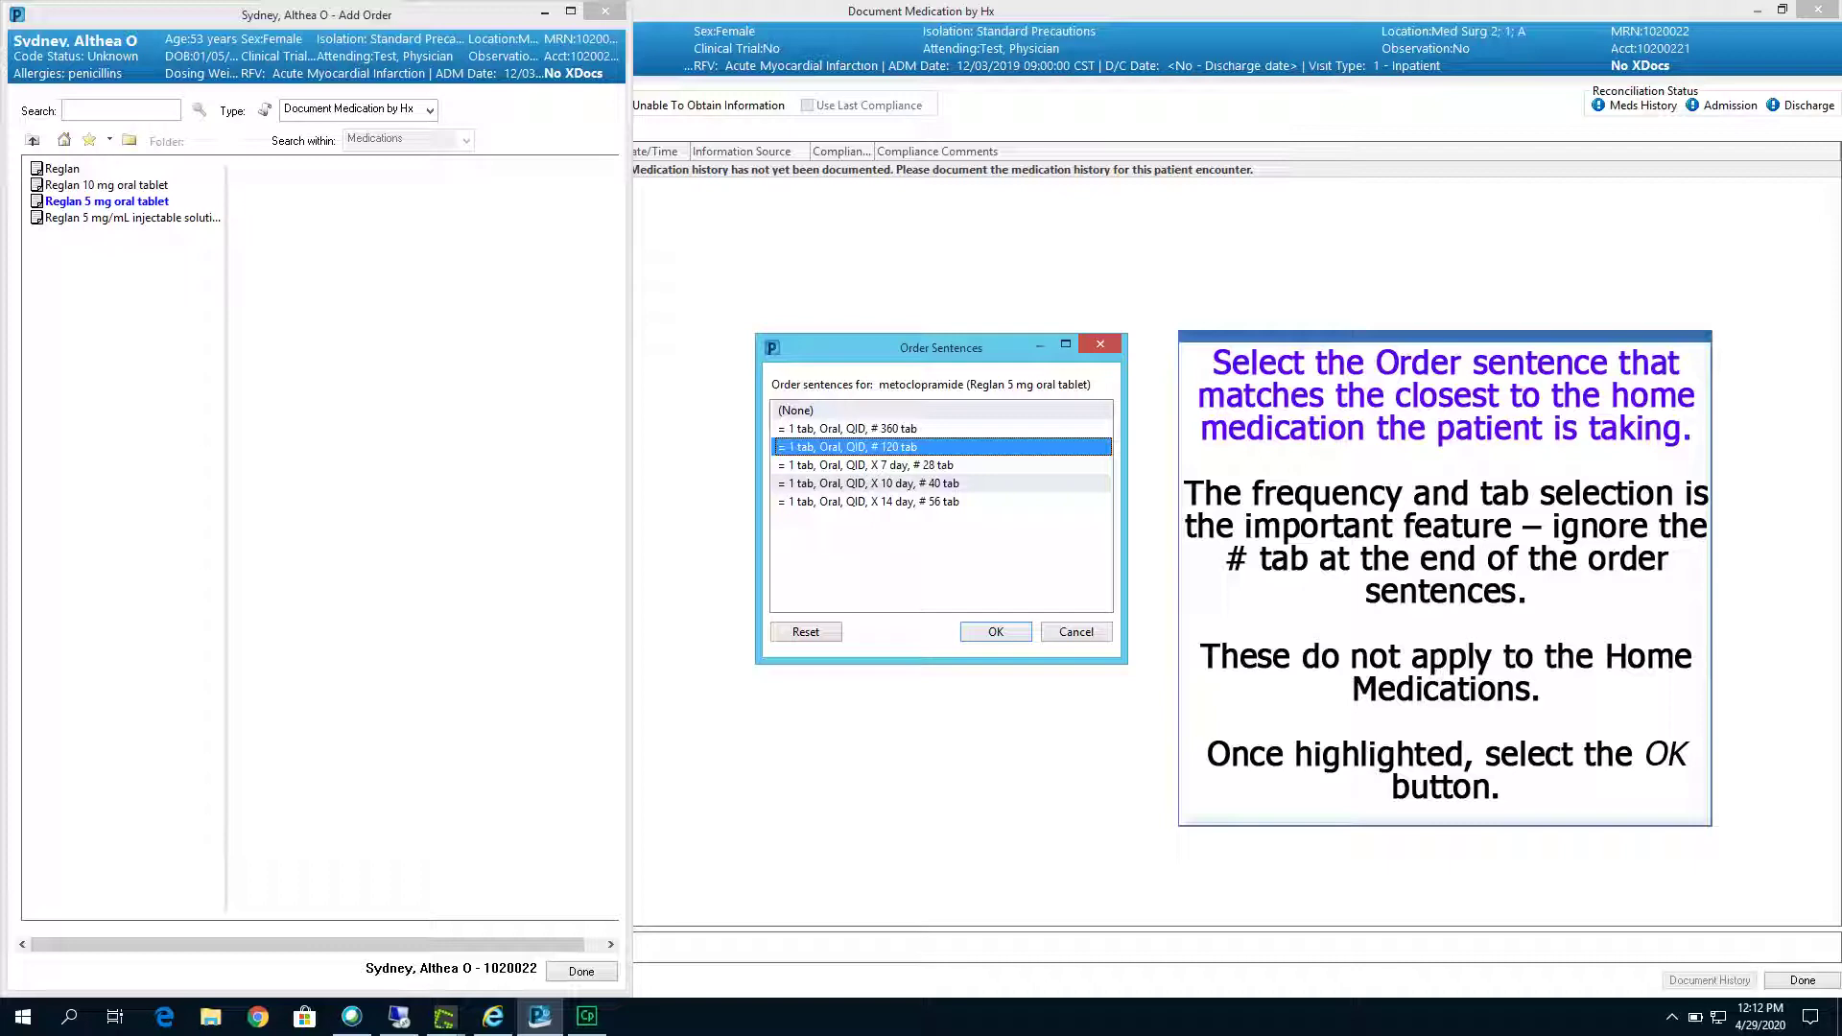
key(Return)
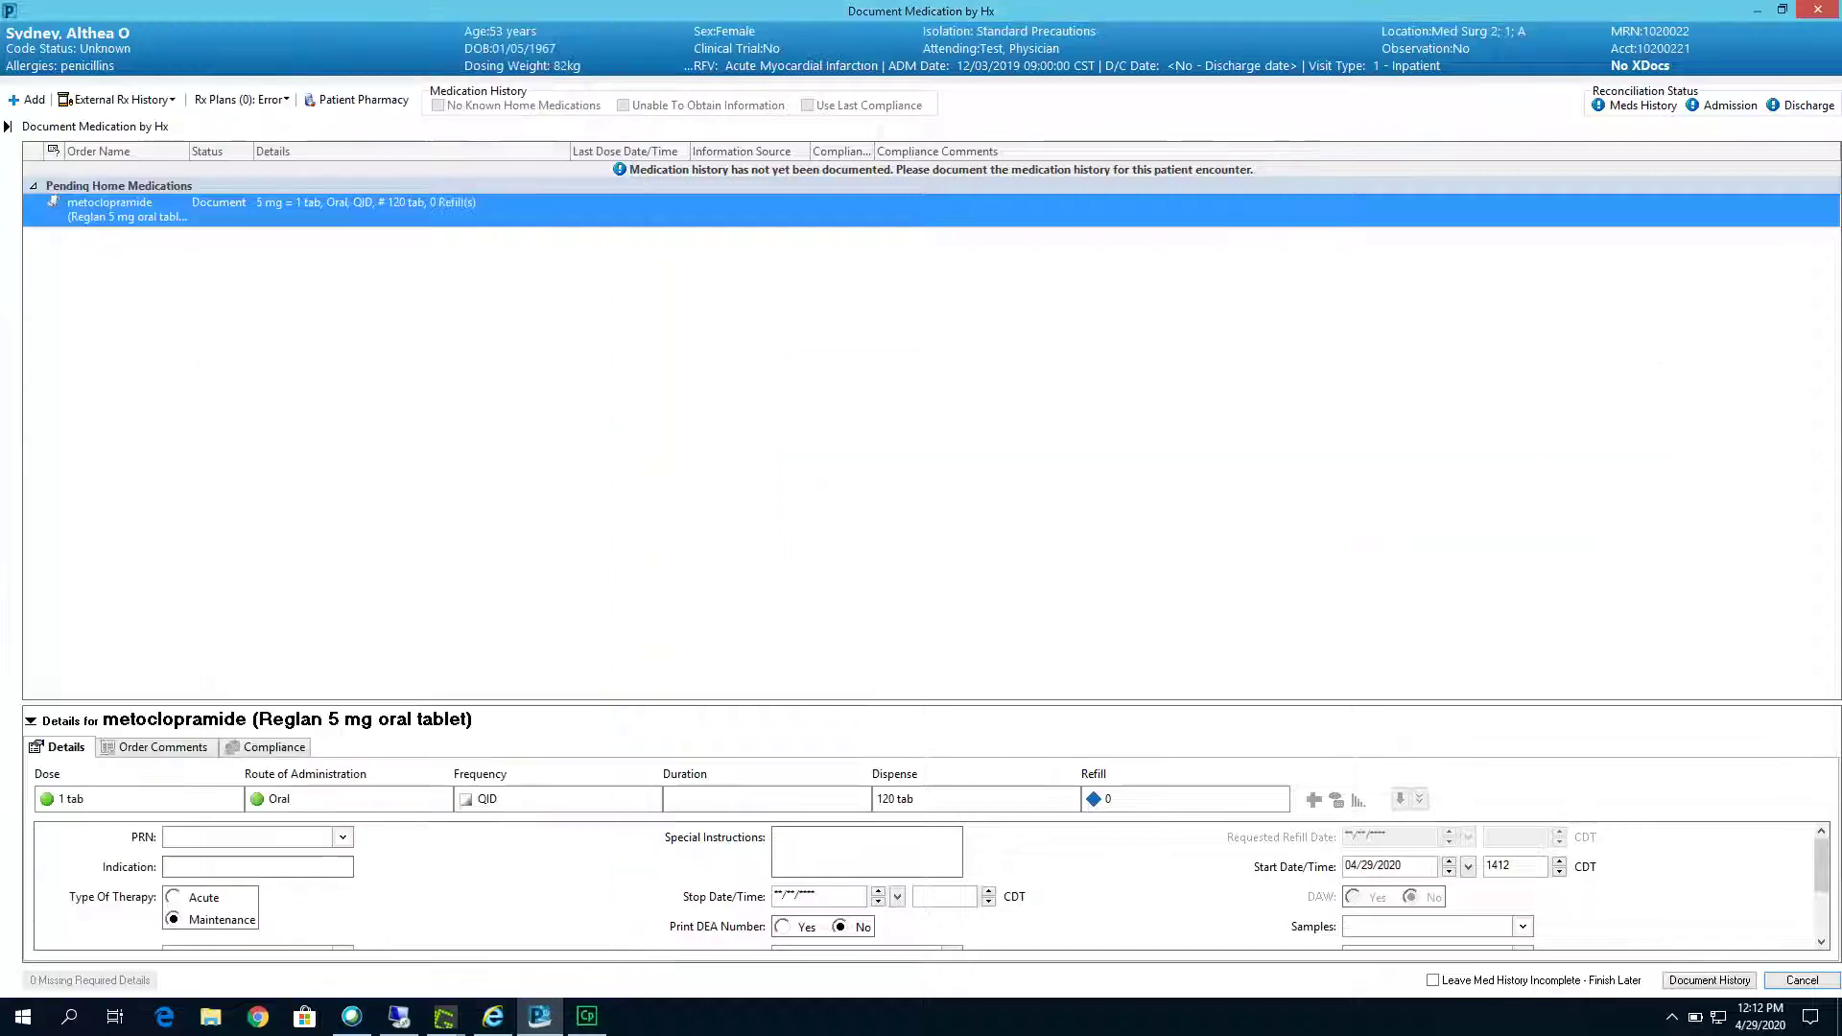
Finish adding metoclopramide to the home medication list
click(593, 970)
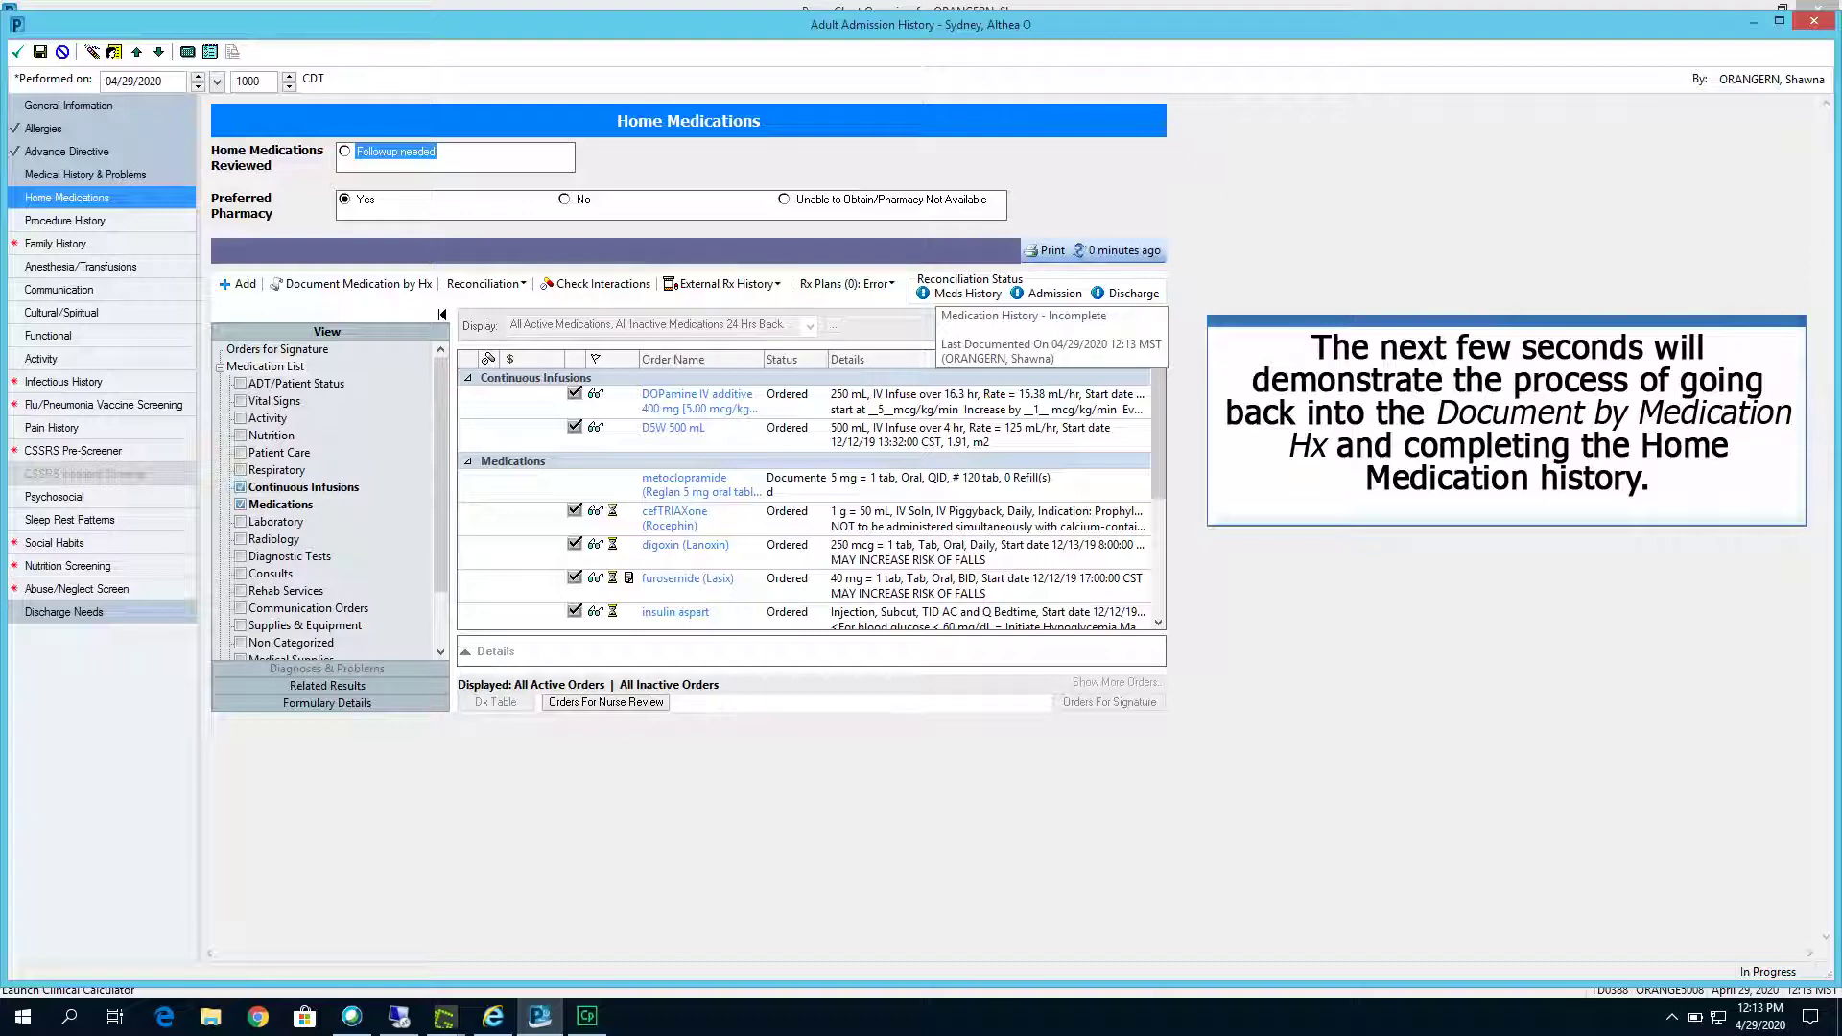
Reopen and complete the medication history, then continue to Procedure History
click(355, 284)
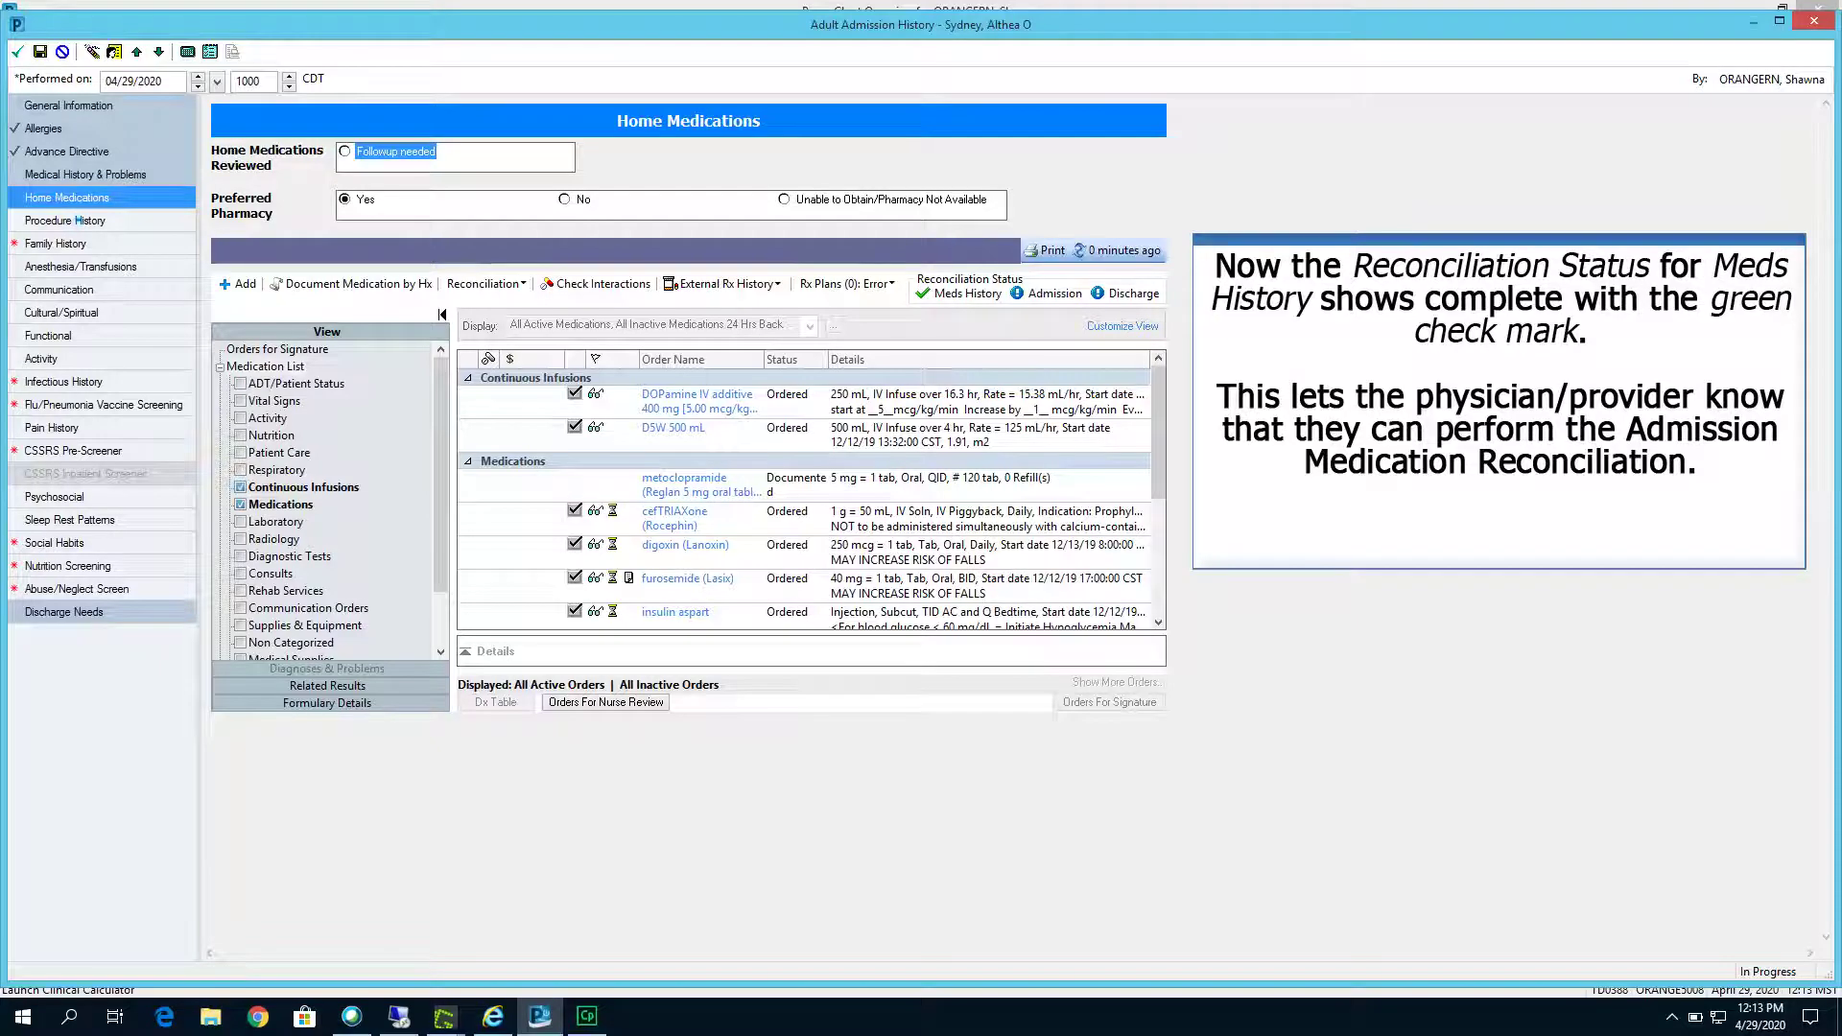
click(77, 220)
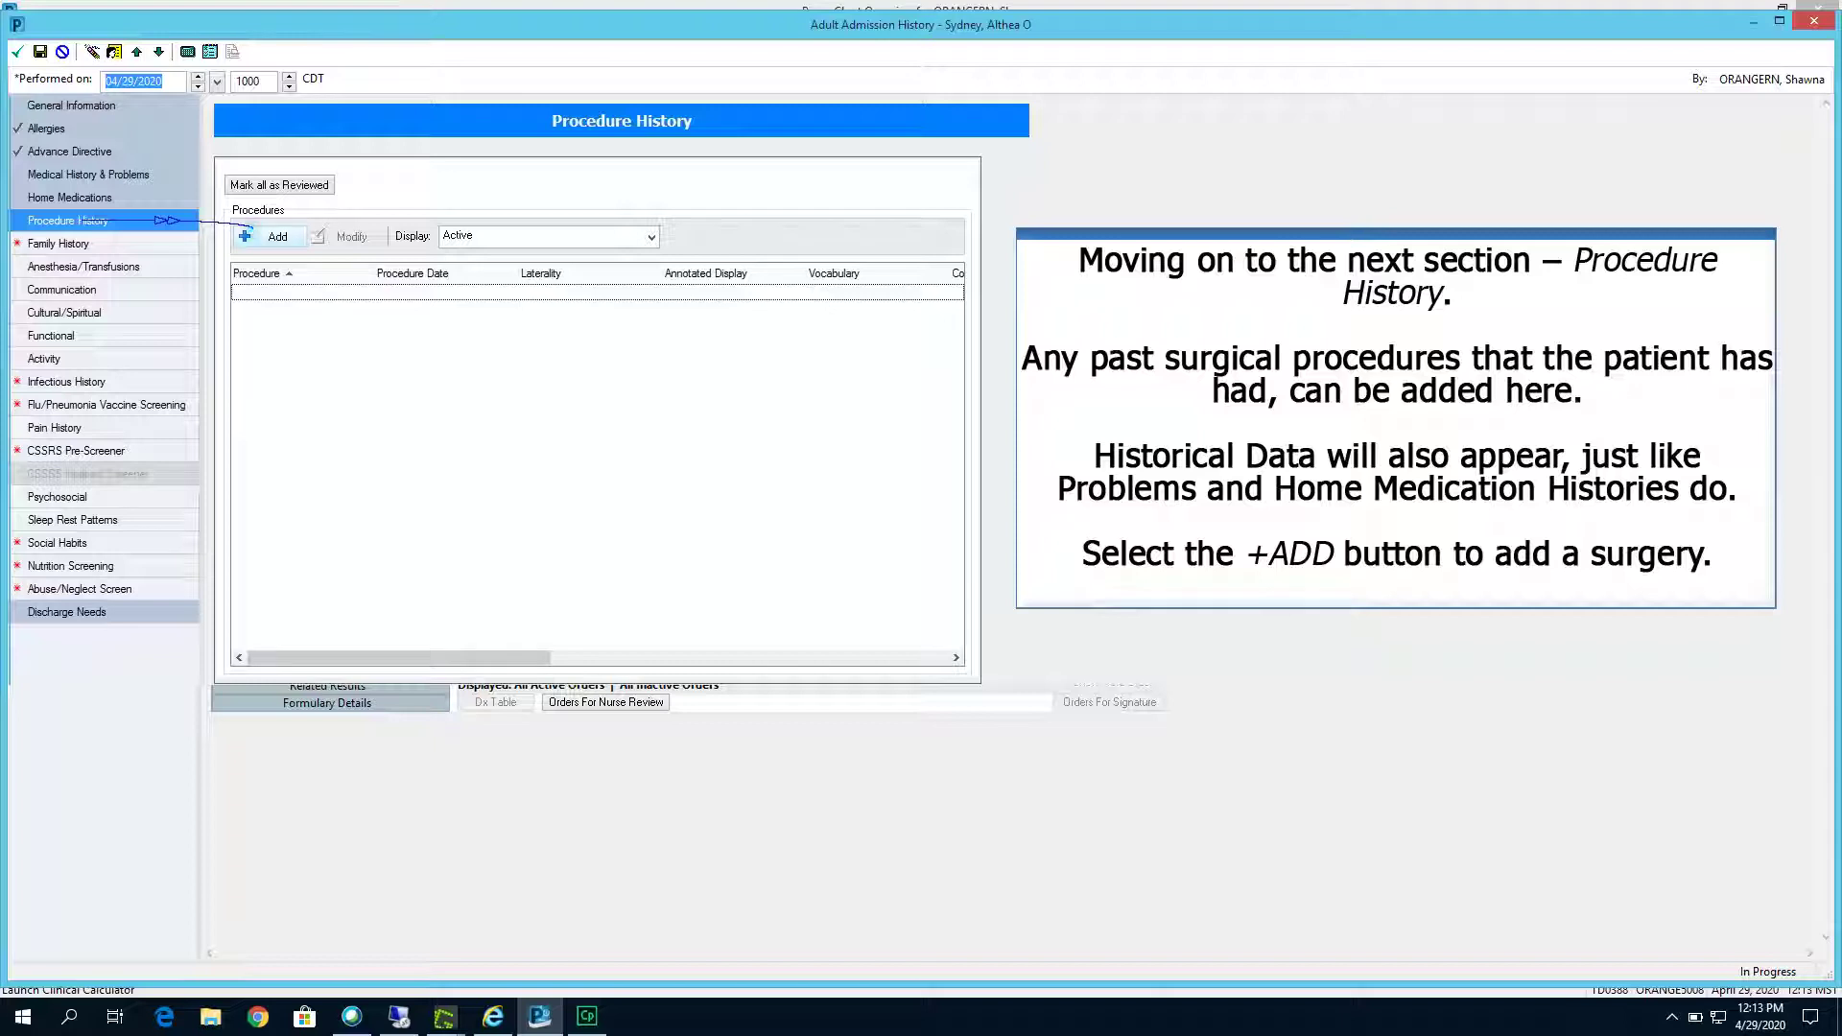
Start a new past procedure and search procedure terms for 'cabg'
click(247, 236)
text(cabg)
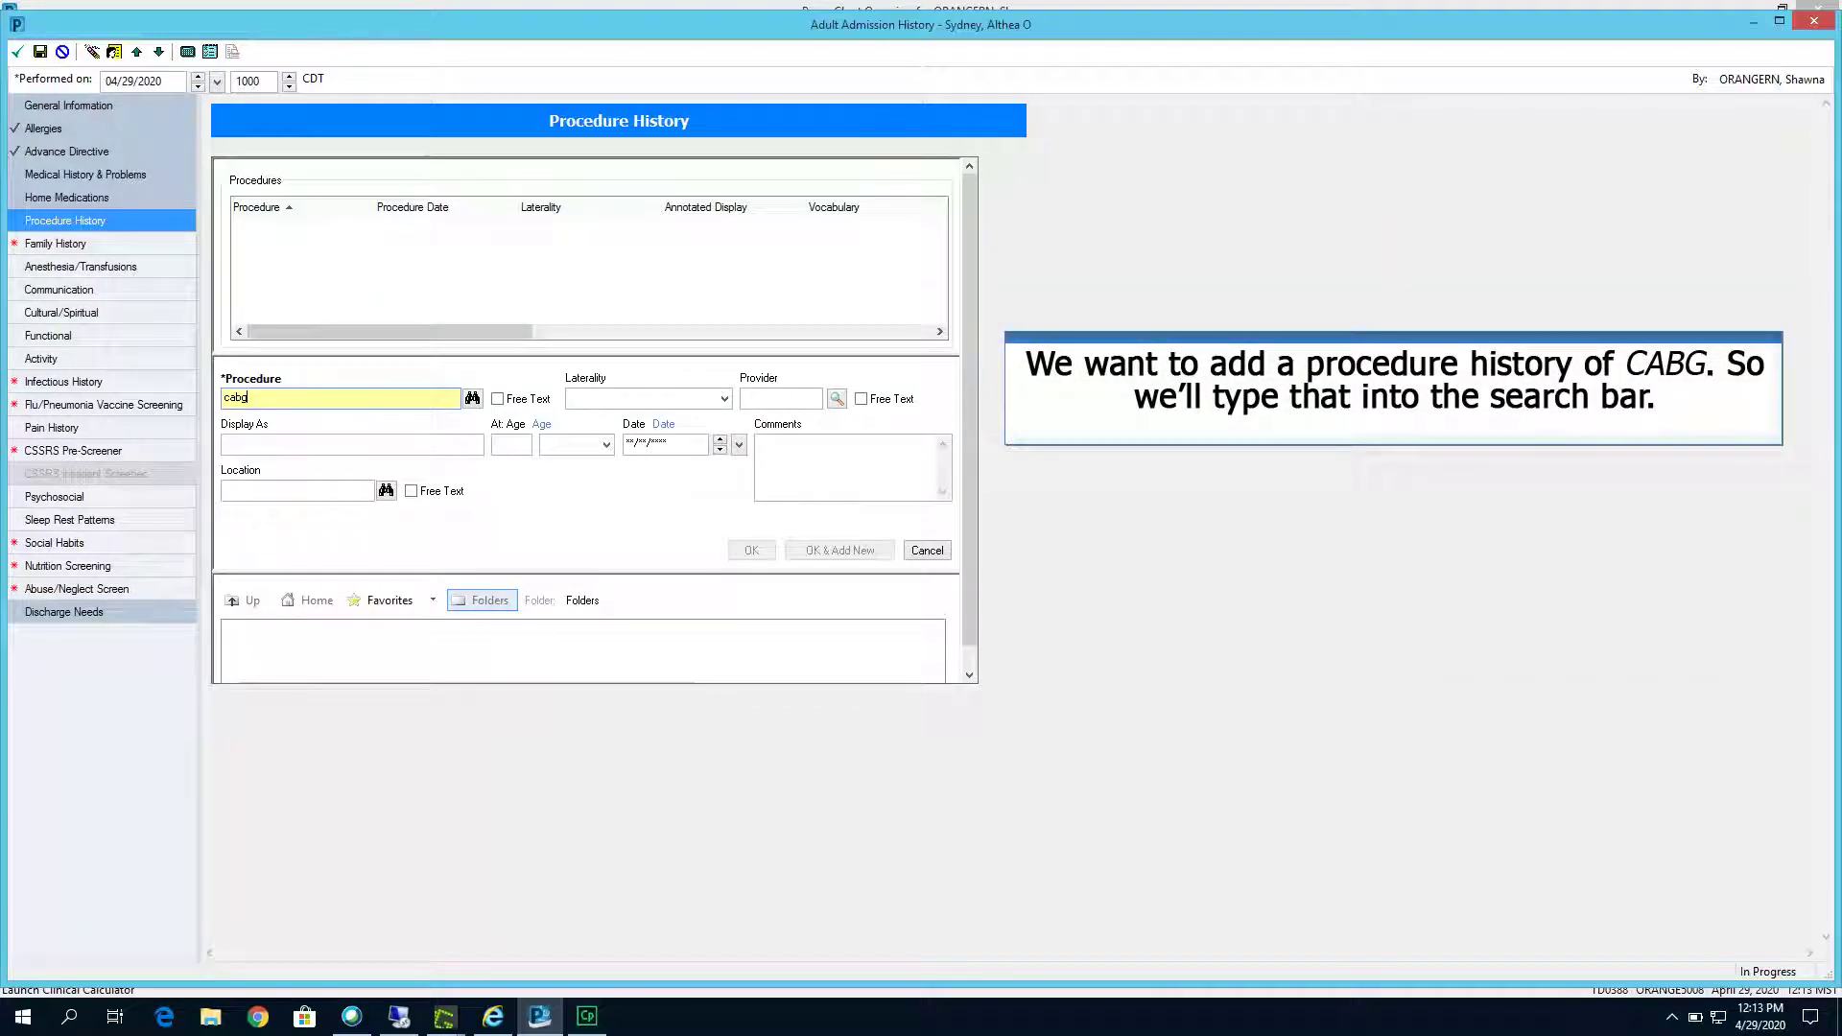
key(Return)
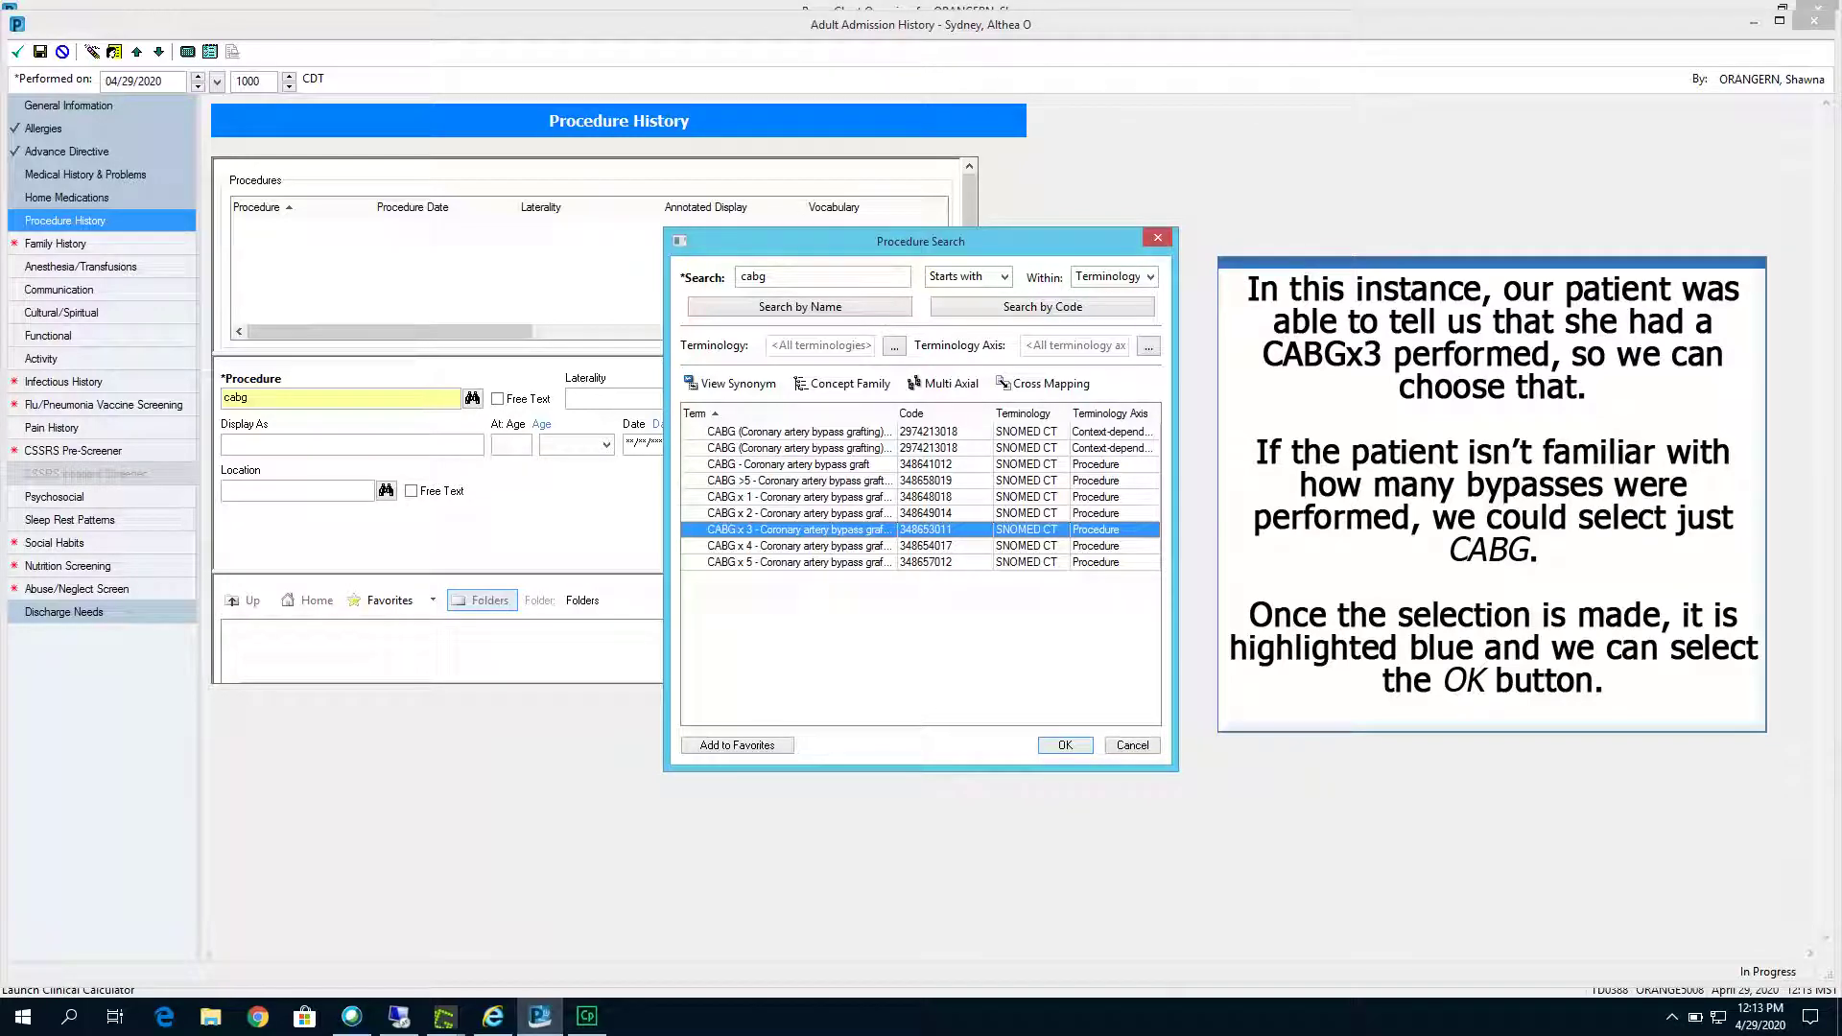
Select CABG x 3 from the procedure search results
click(1065, 745)
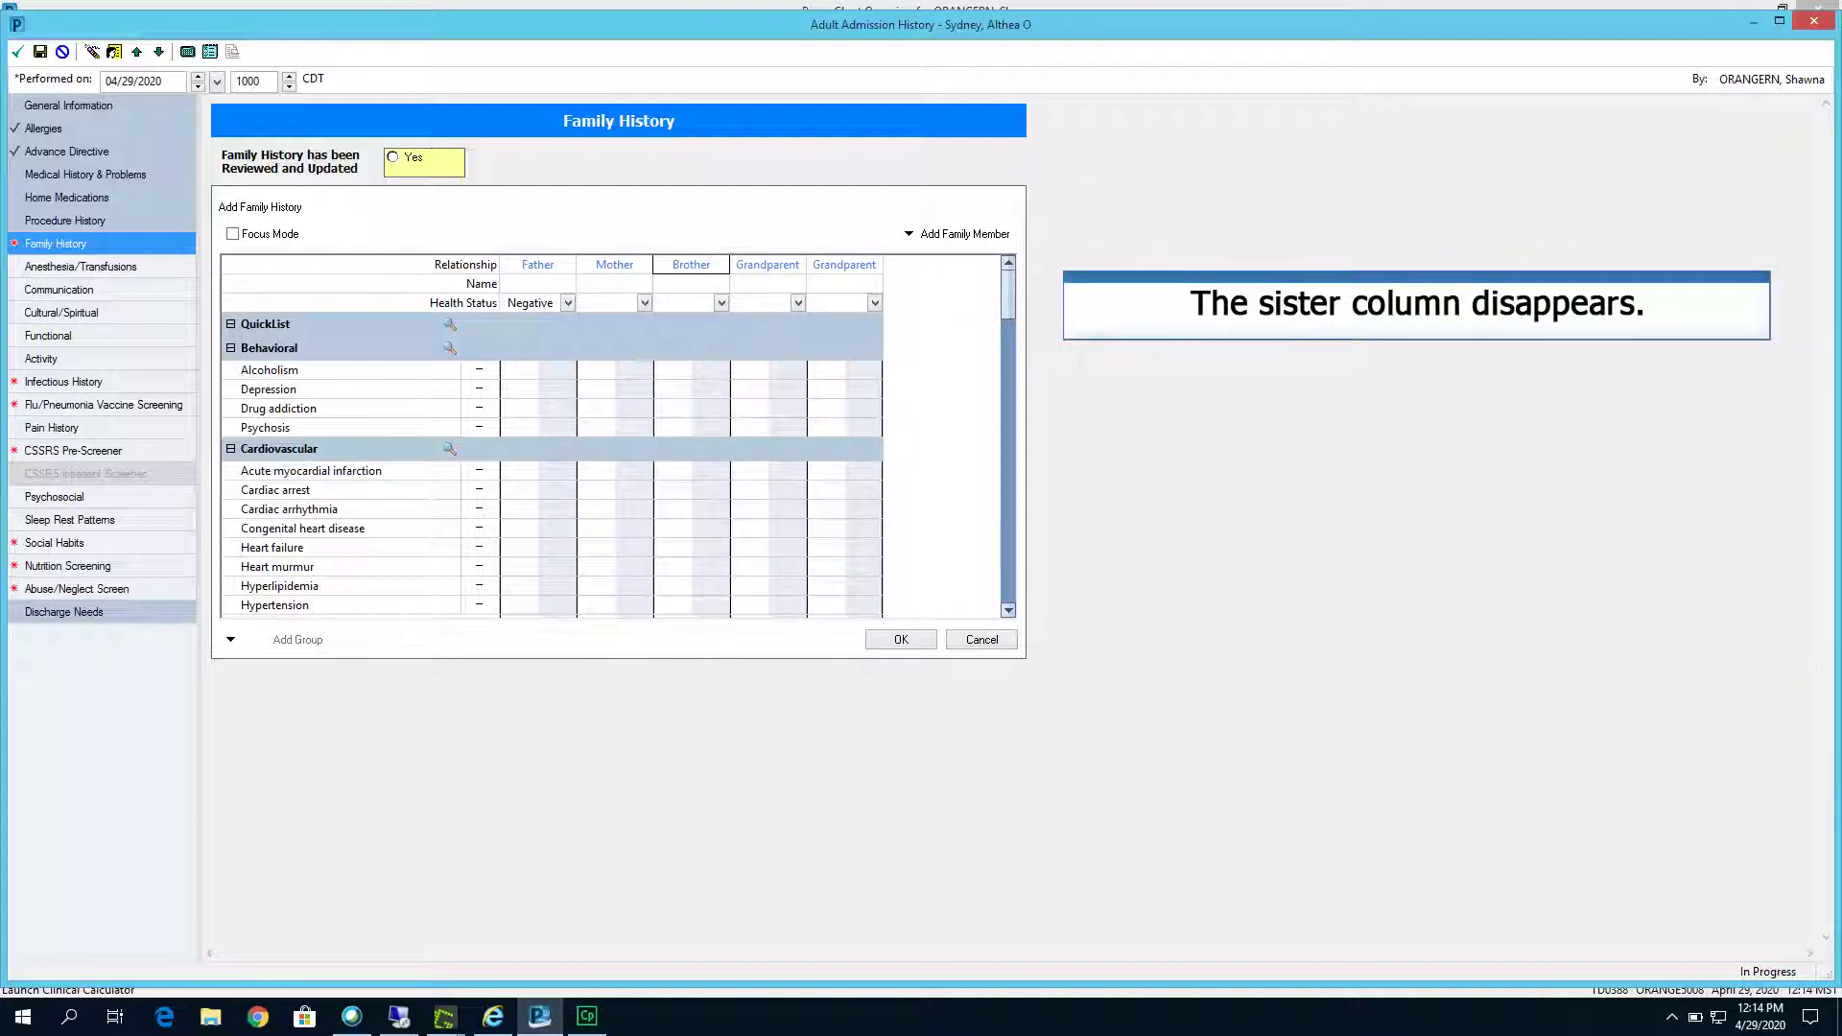
Mark the mother negative for alcoholism, drug addiction and psychosis, positive for depression
click(614, 370)
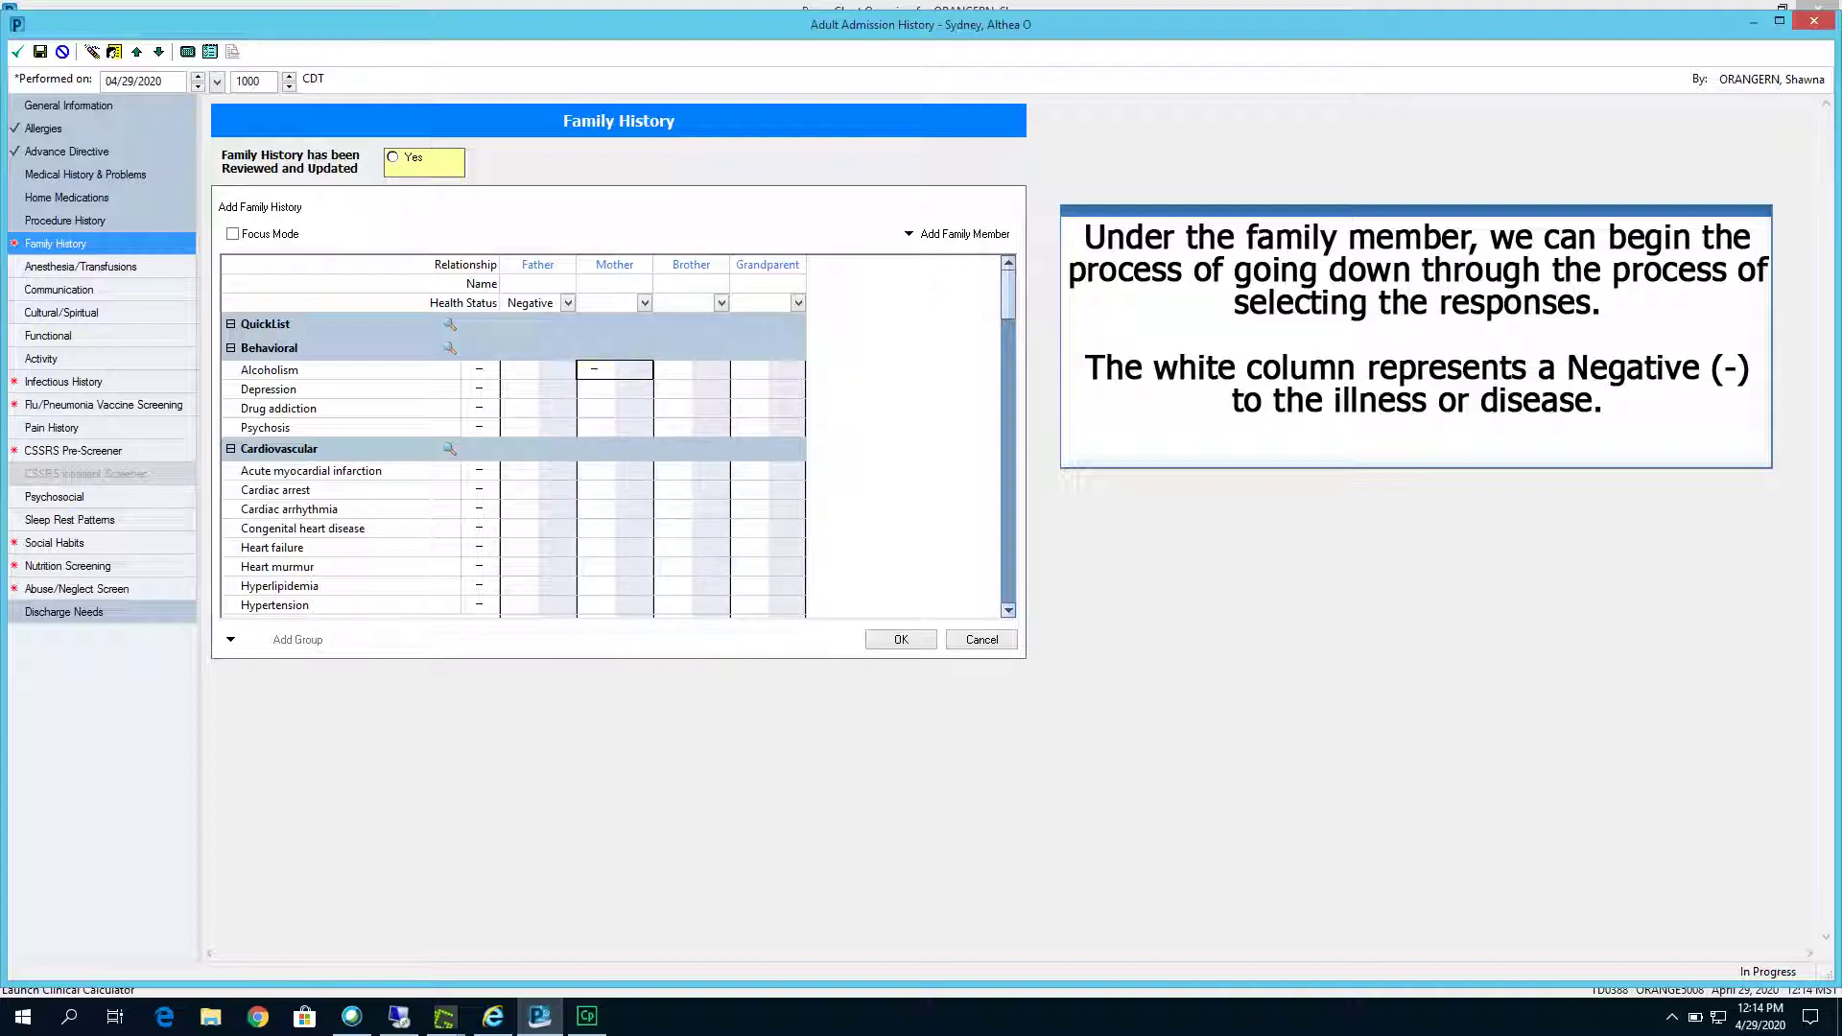
click(638, 389)
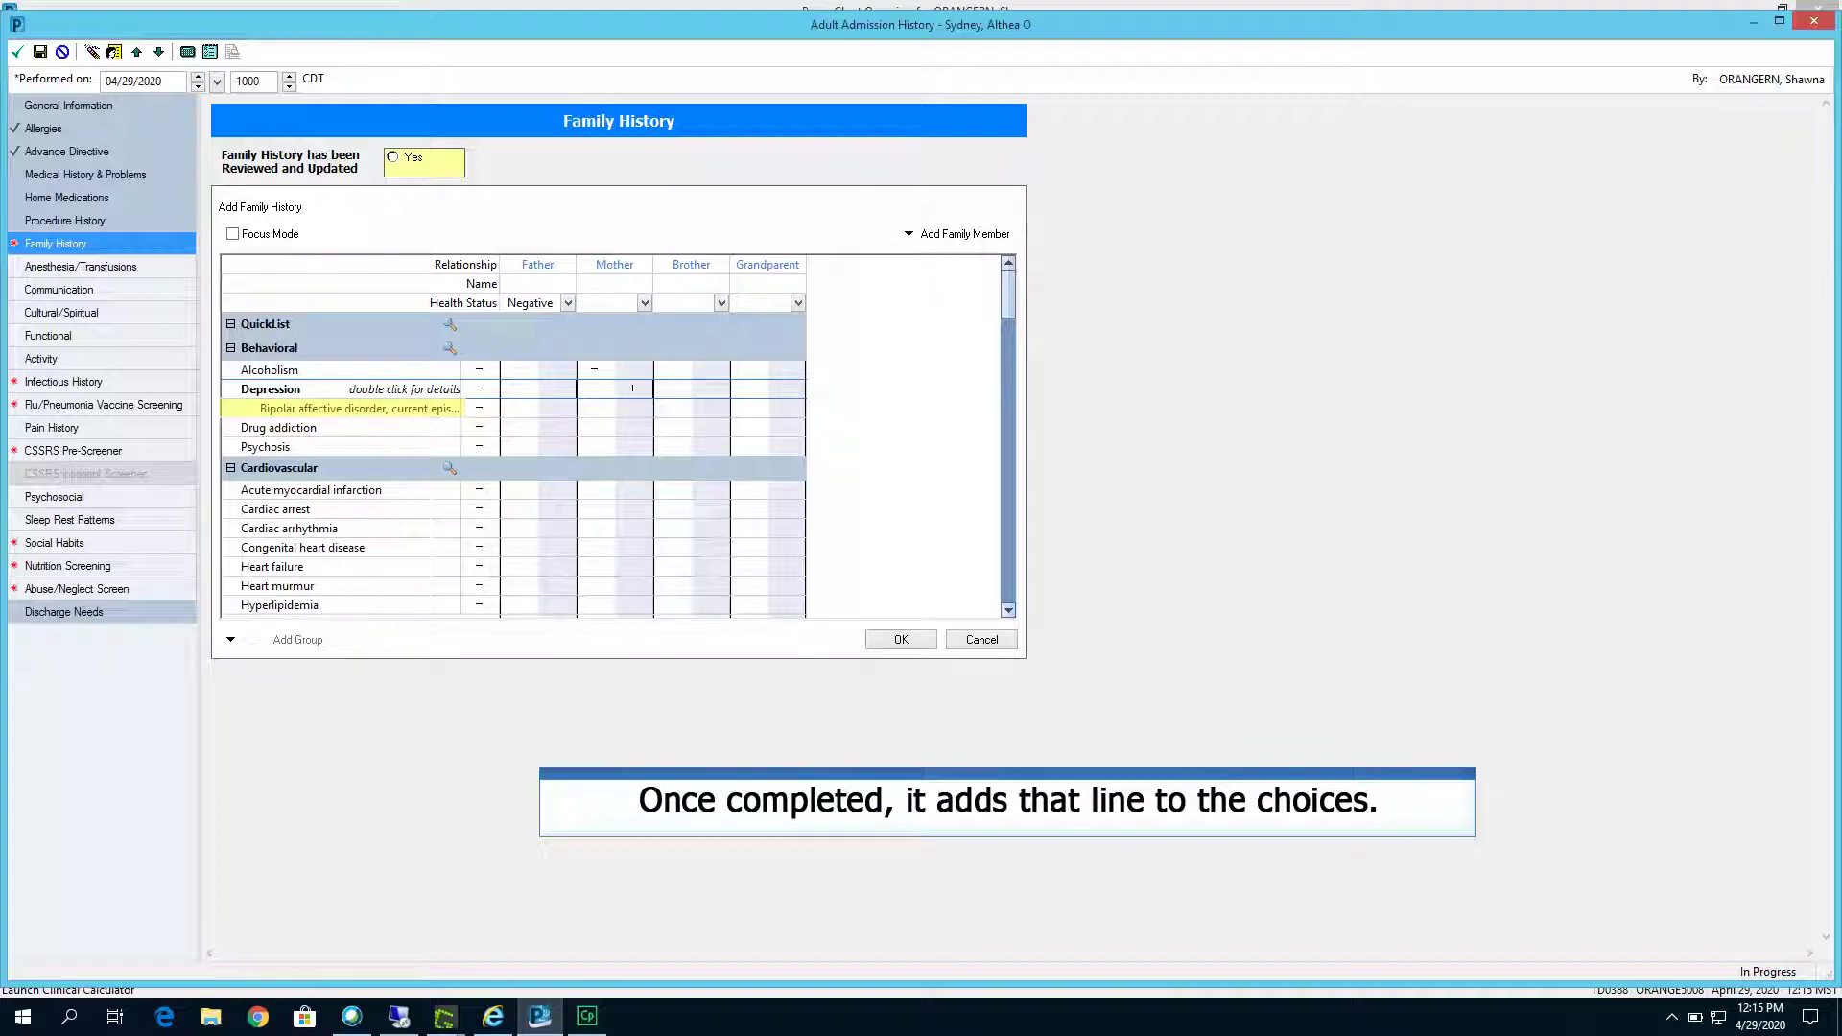
click(614, 427)
click(614, 446)
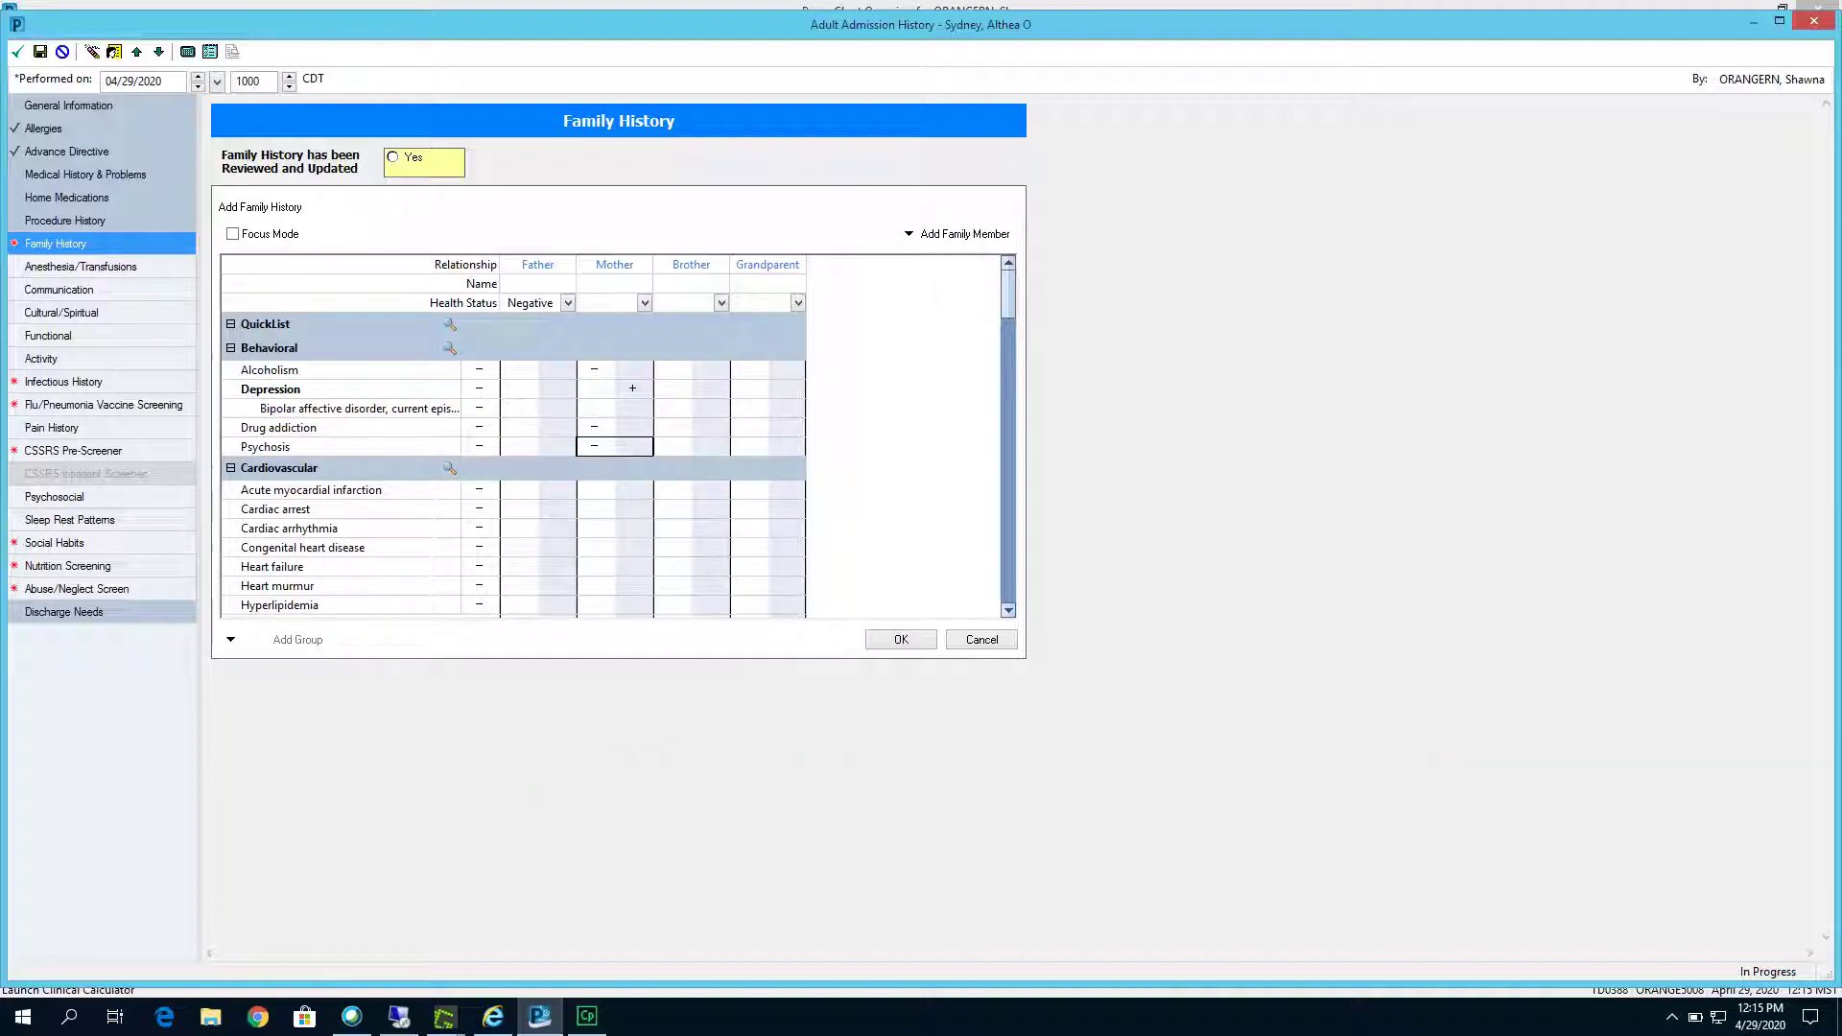
Save the family history entries and mark family history as reviewed and updated
scroll(744, 521, down, 4)
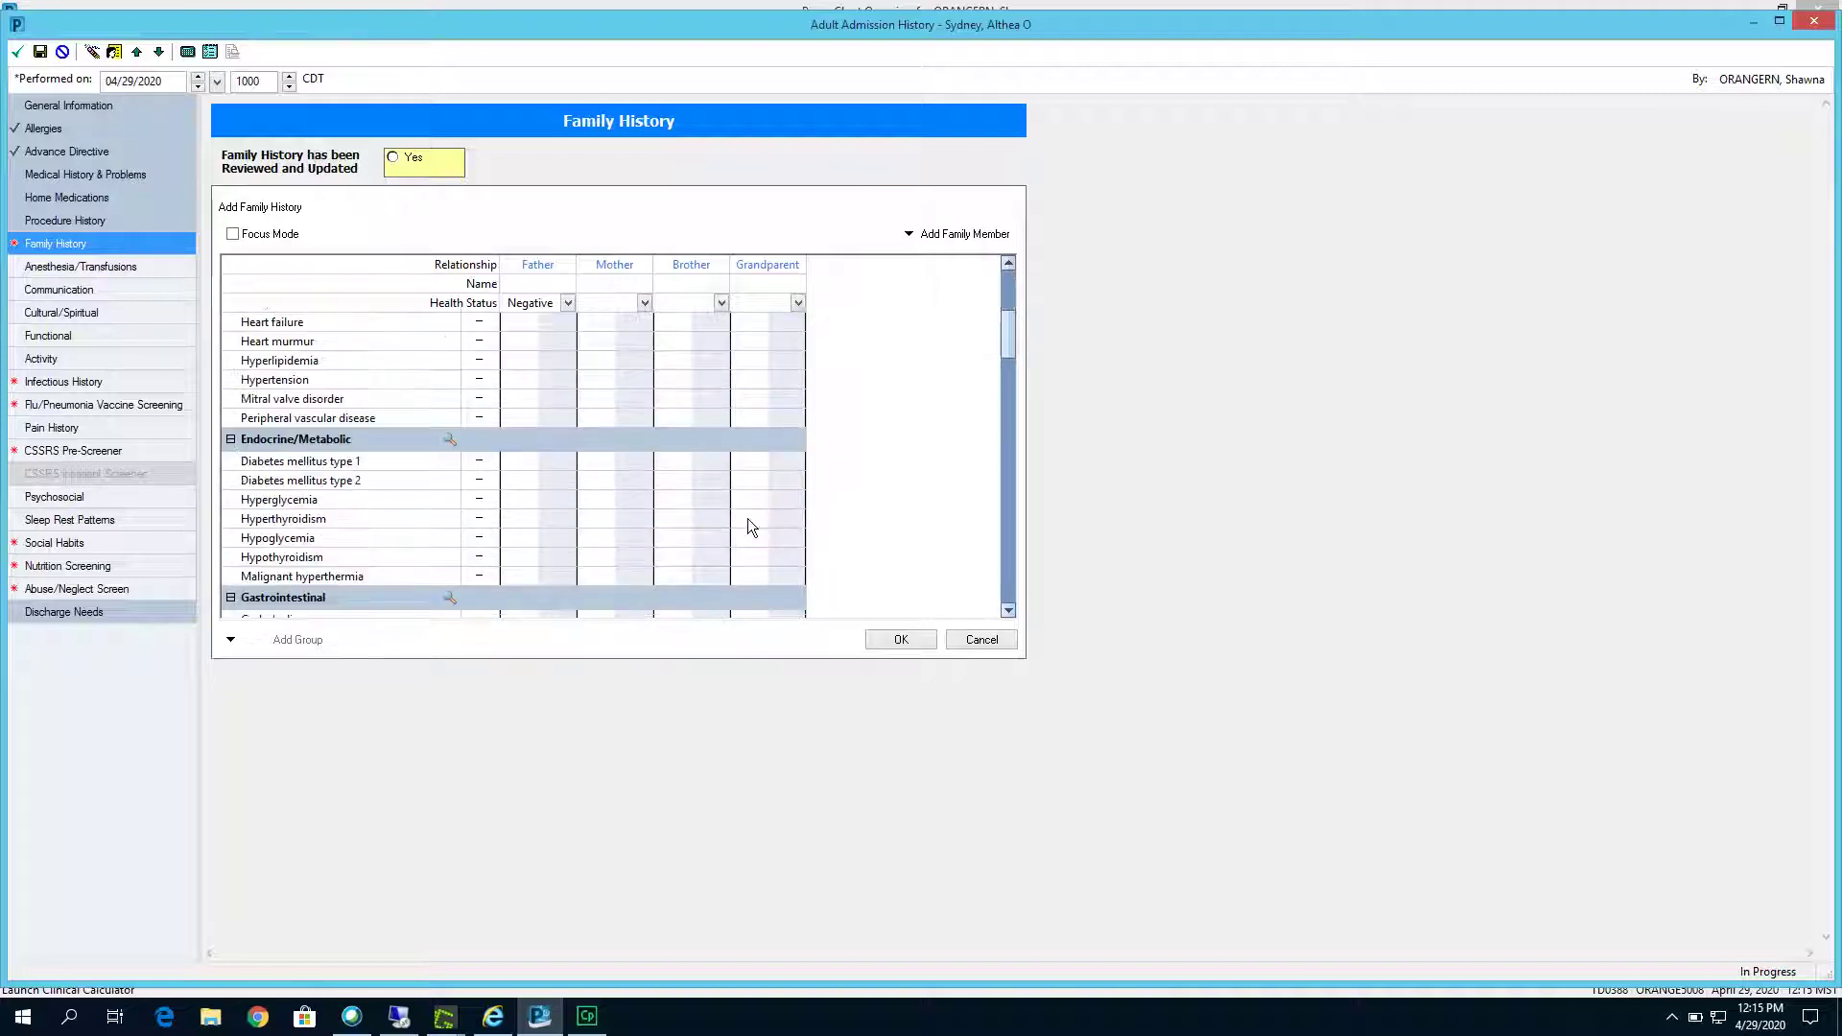
scroll(757, 498, down, 3)
scroll(757, 498, down, 8)
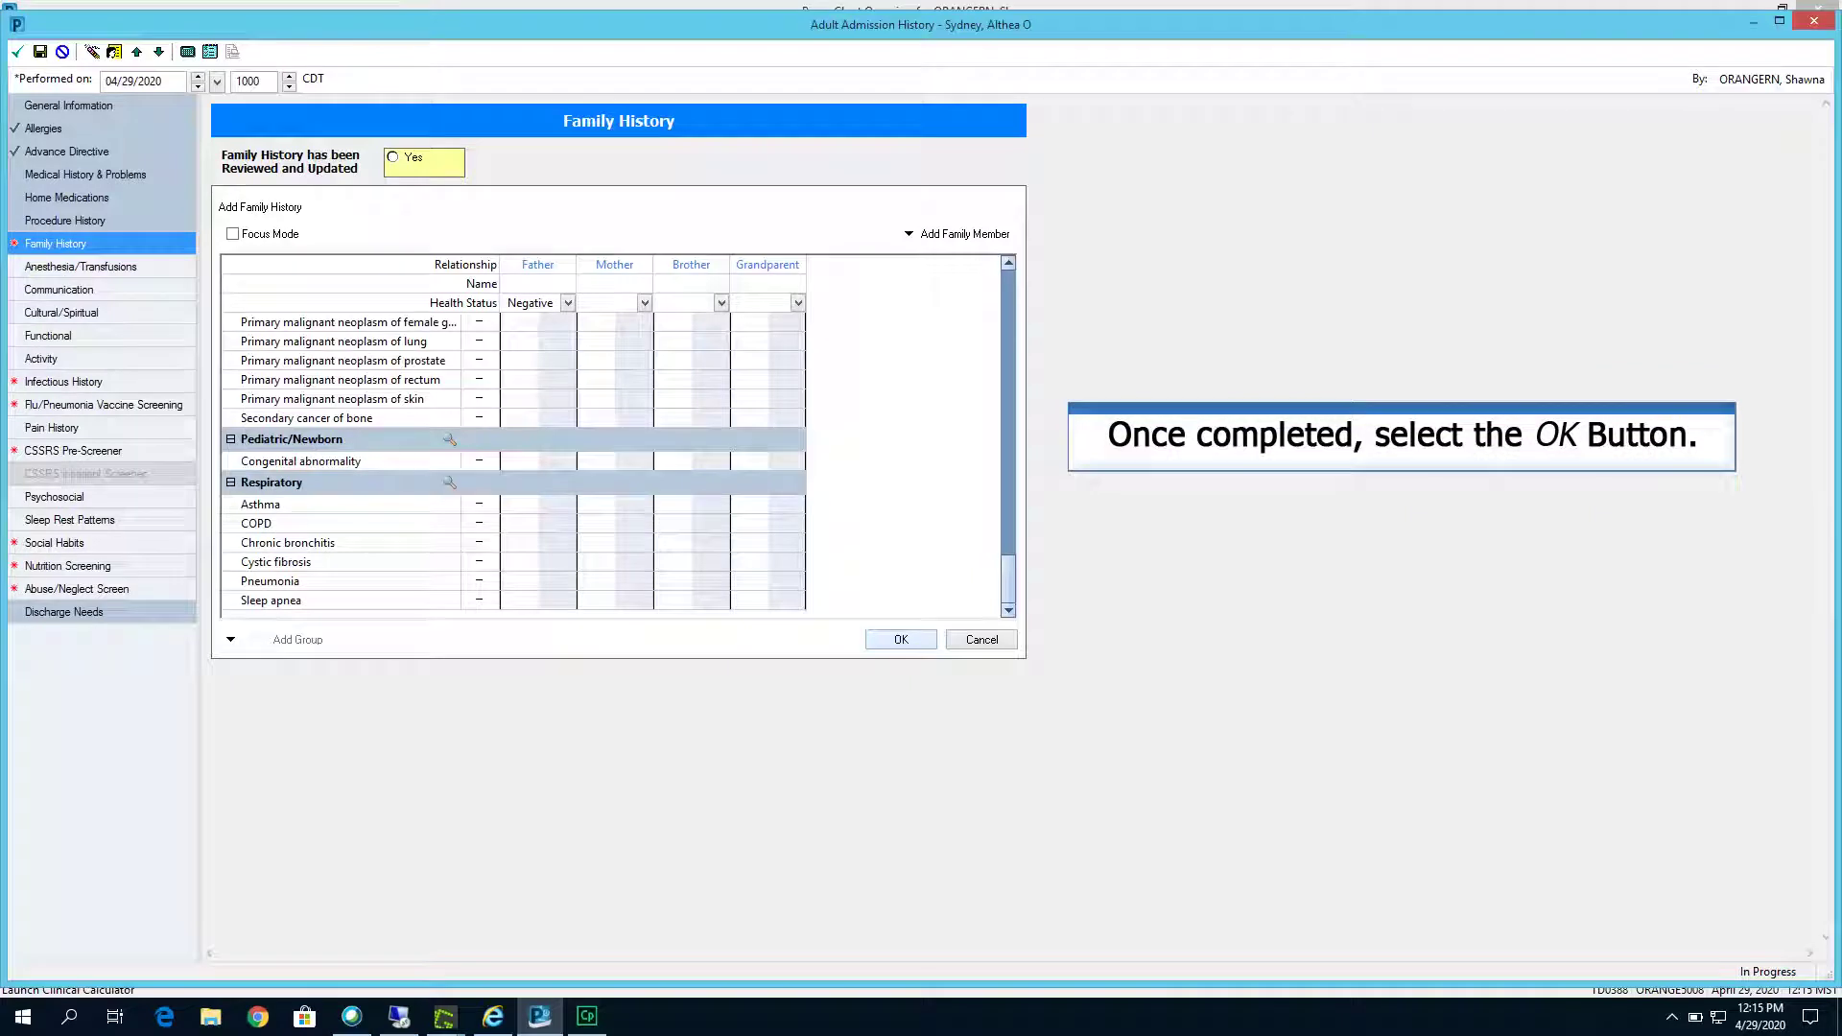
click(902, 639)
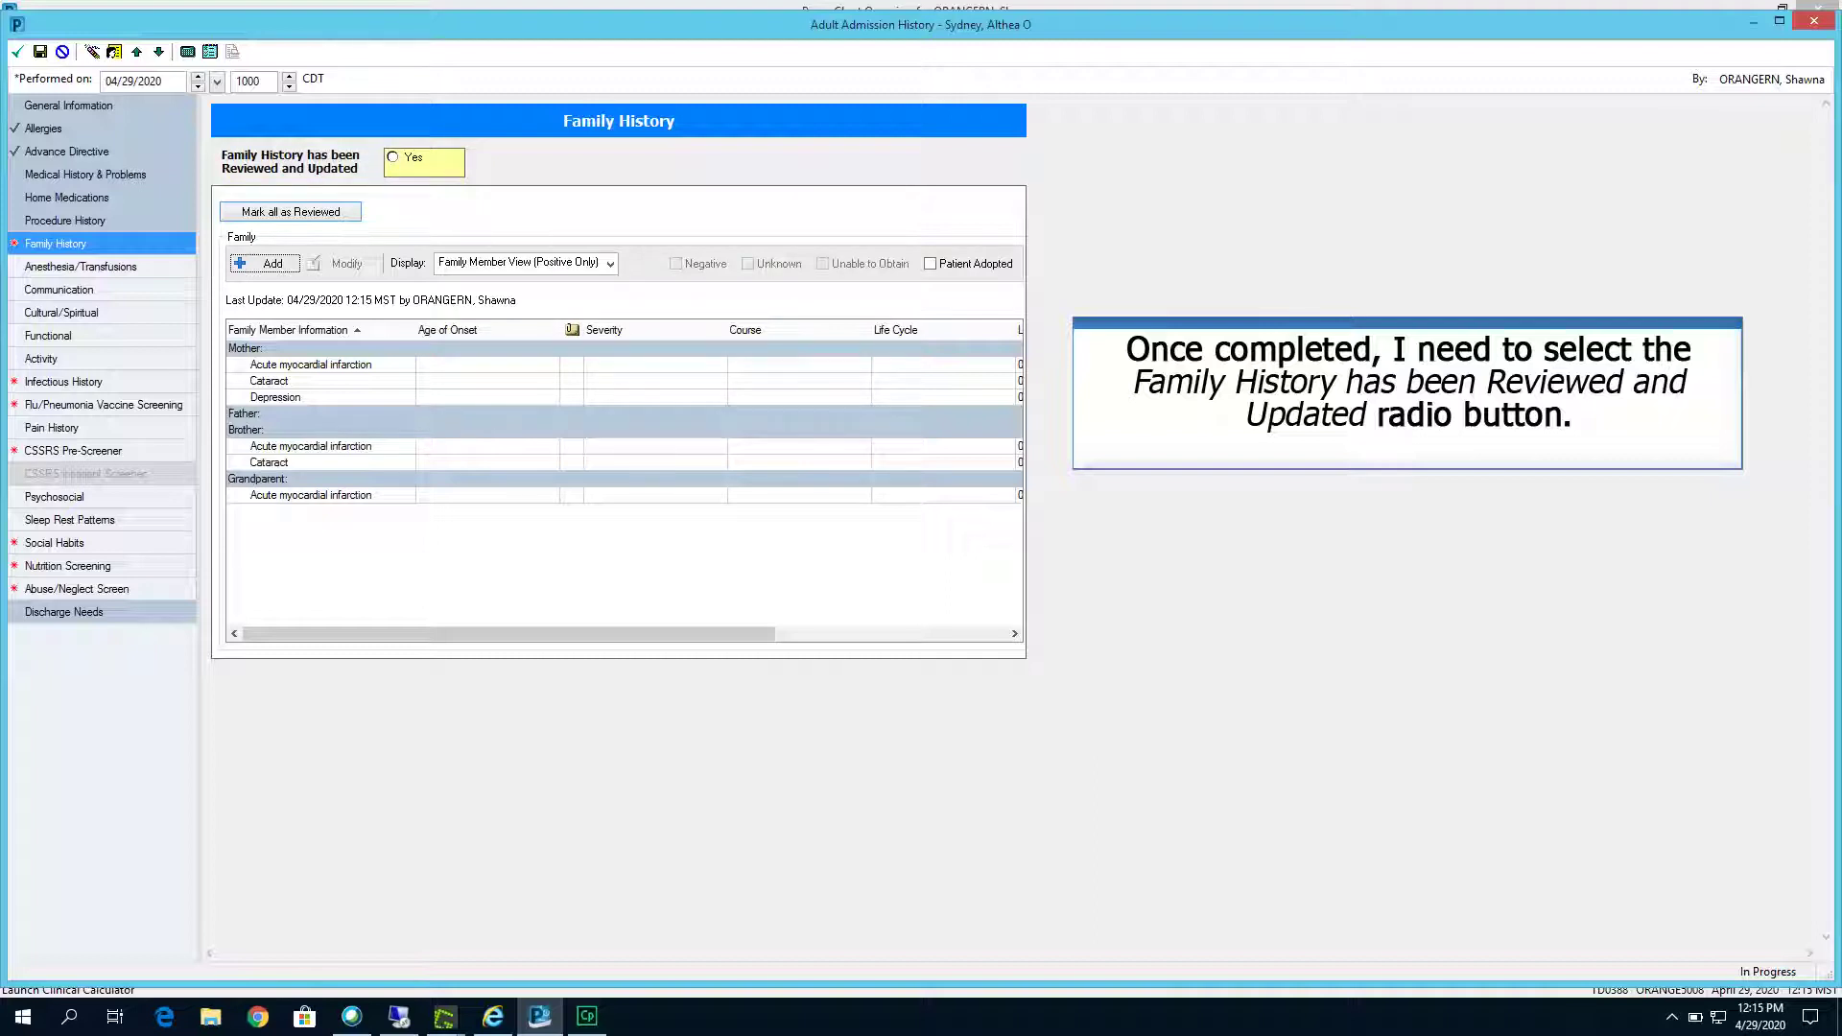
click(392, 158)
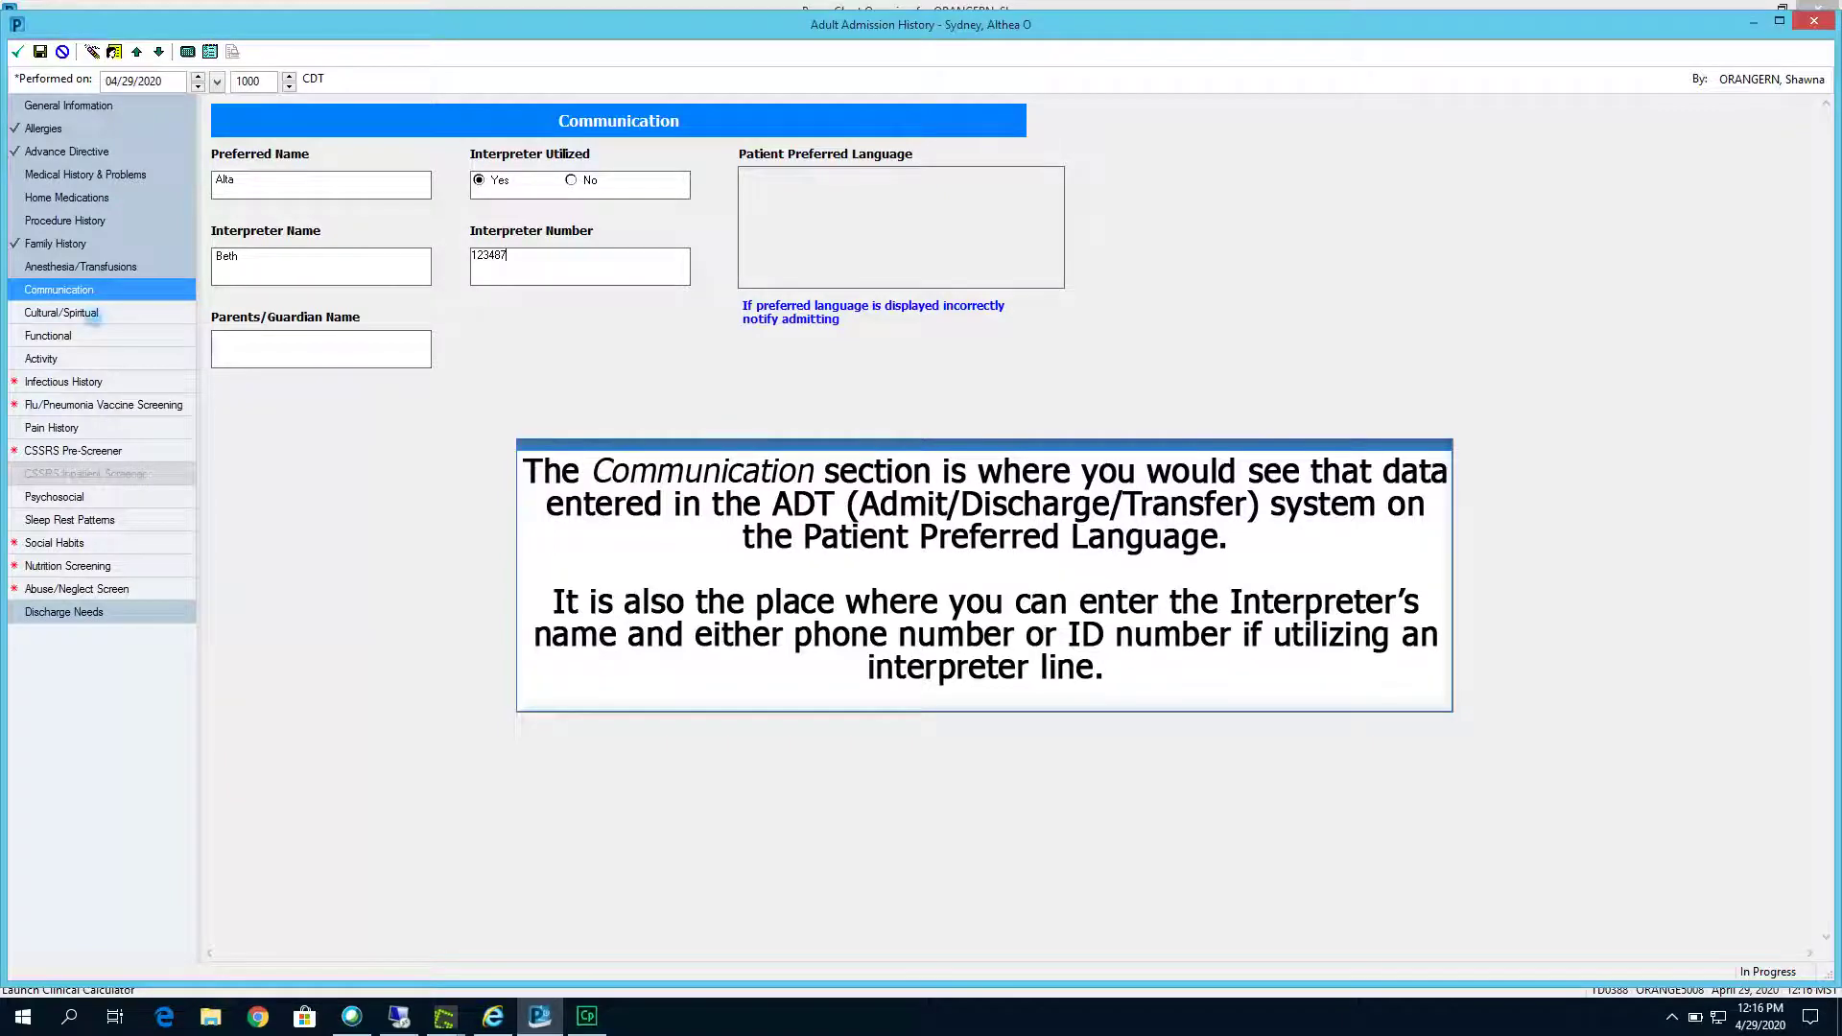
Answer No to all four spiritual questions, then continue to the Functional section
click(94, 317)
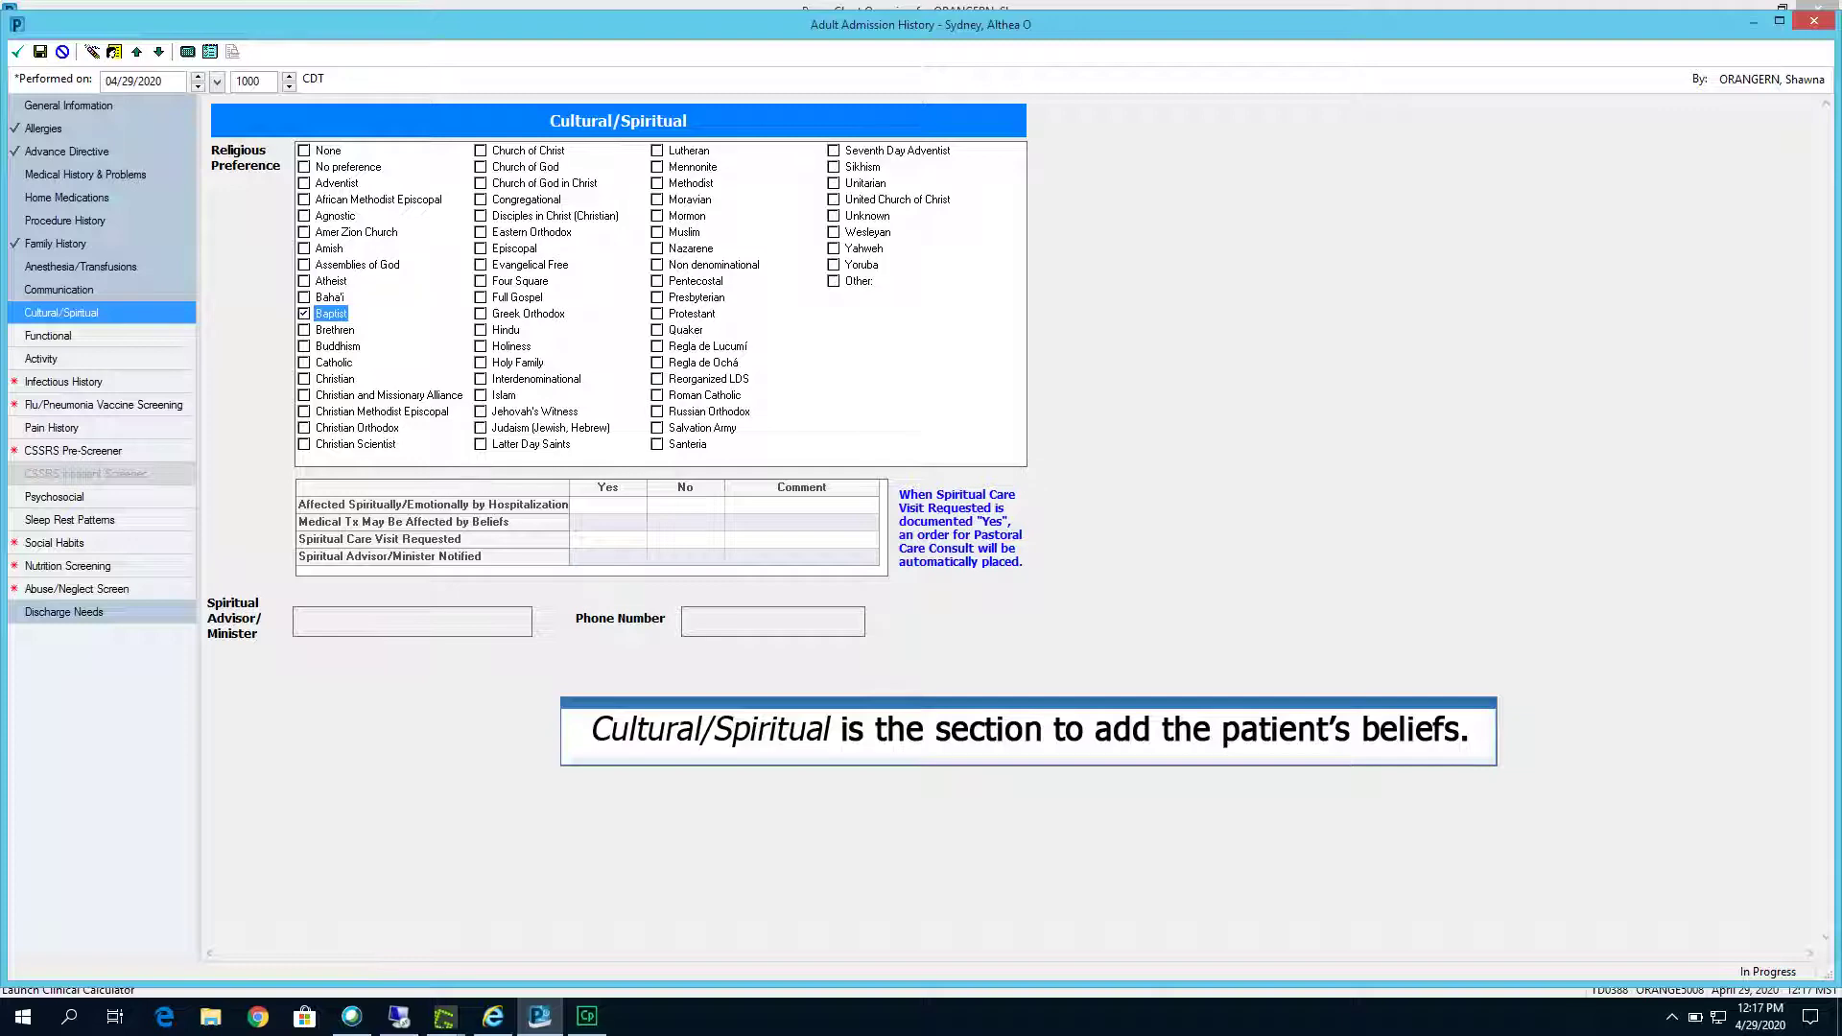
click(684, 487)
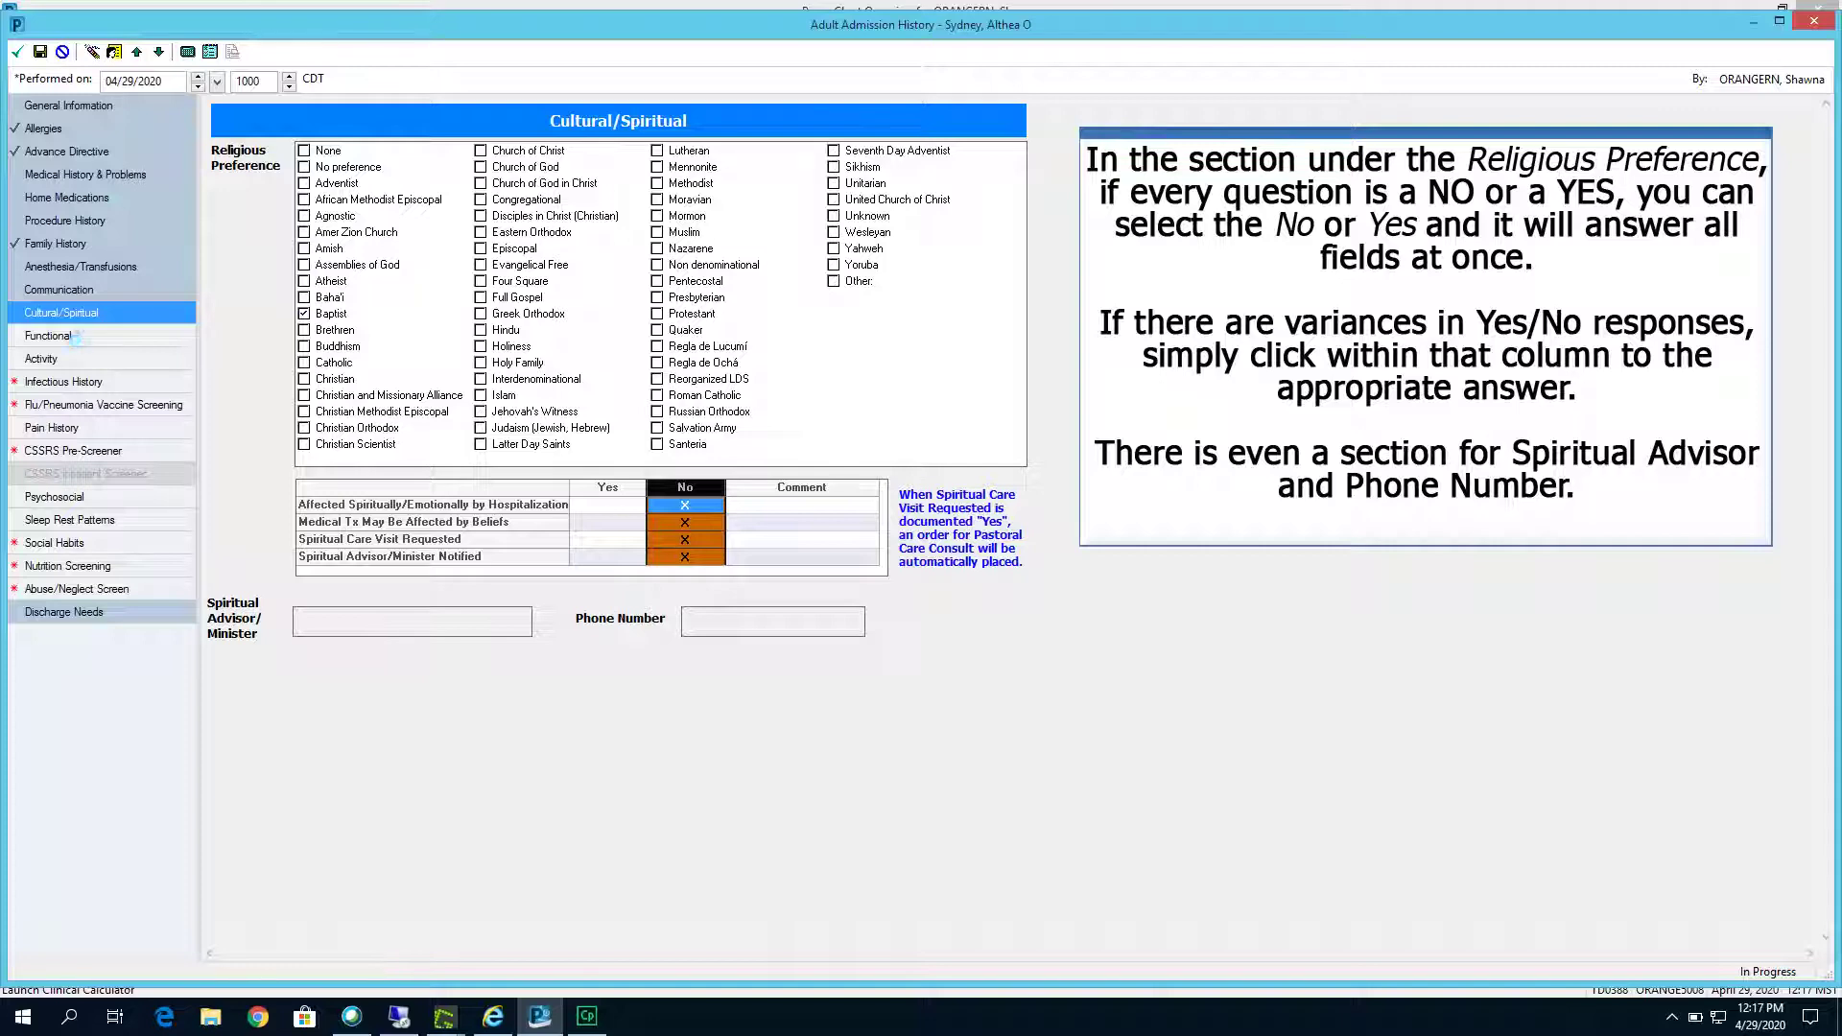
click(69, 338)
scroll(614, 518, down, 3)
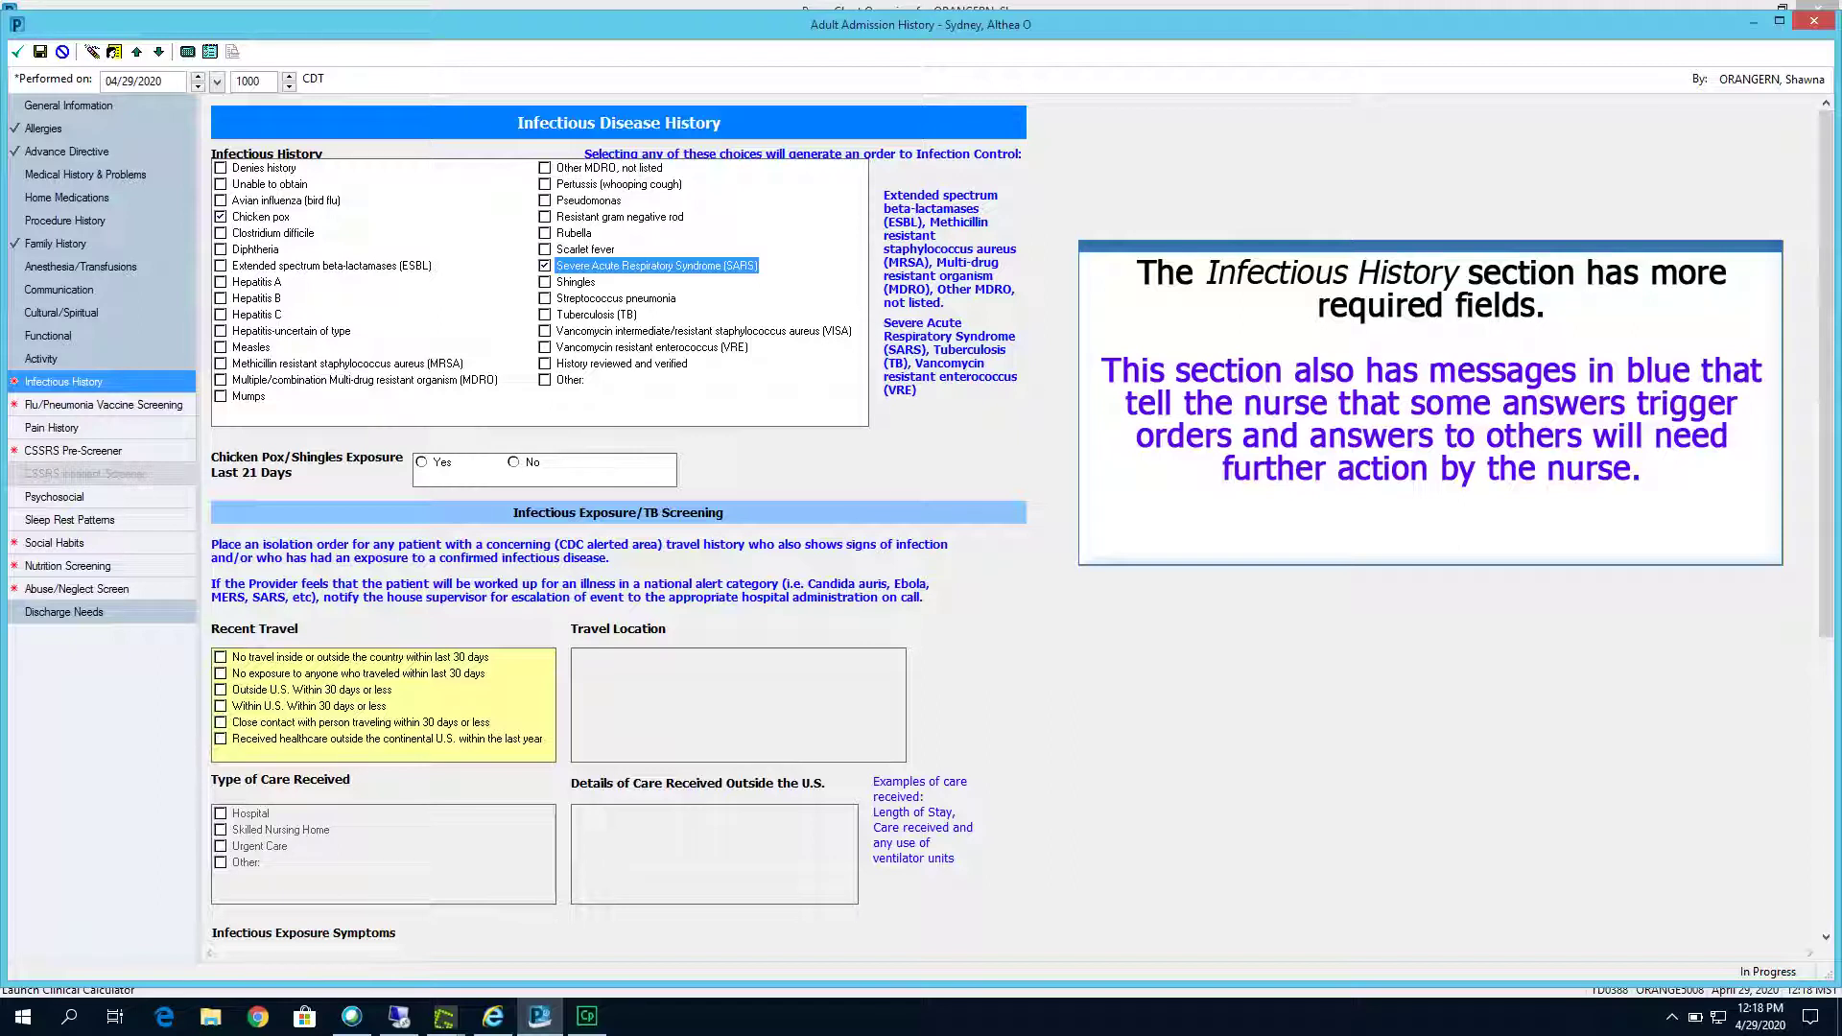
Add 'COVID-19' as an Other infectious history item, then go to Flu/Pneumonia Vaccine Screening
click(544, 379)
text(COVID-19)
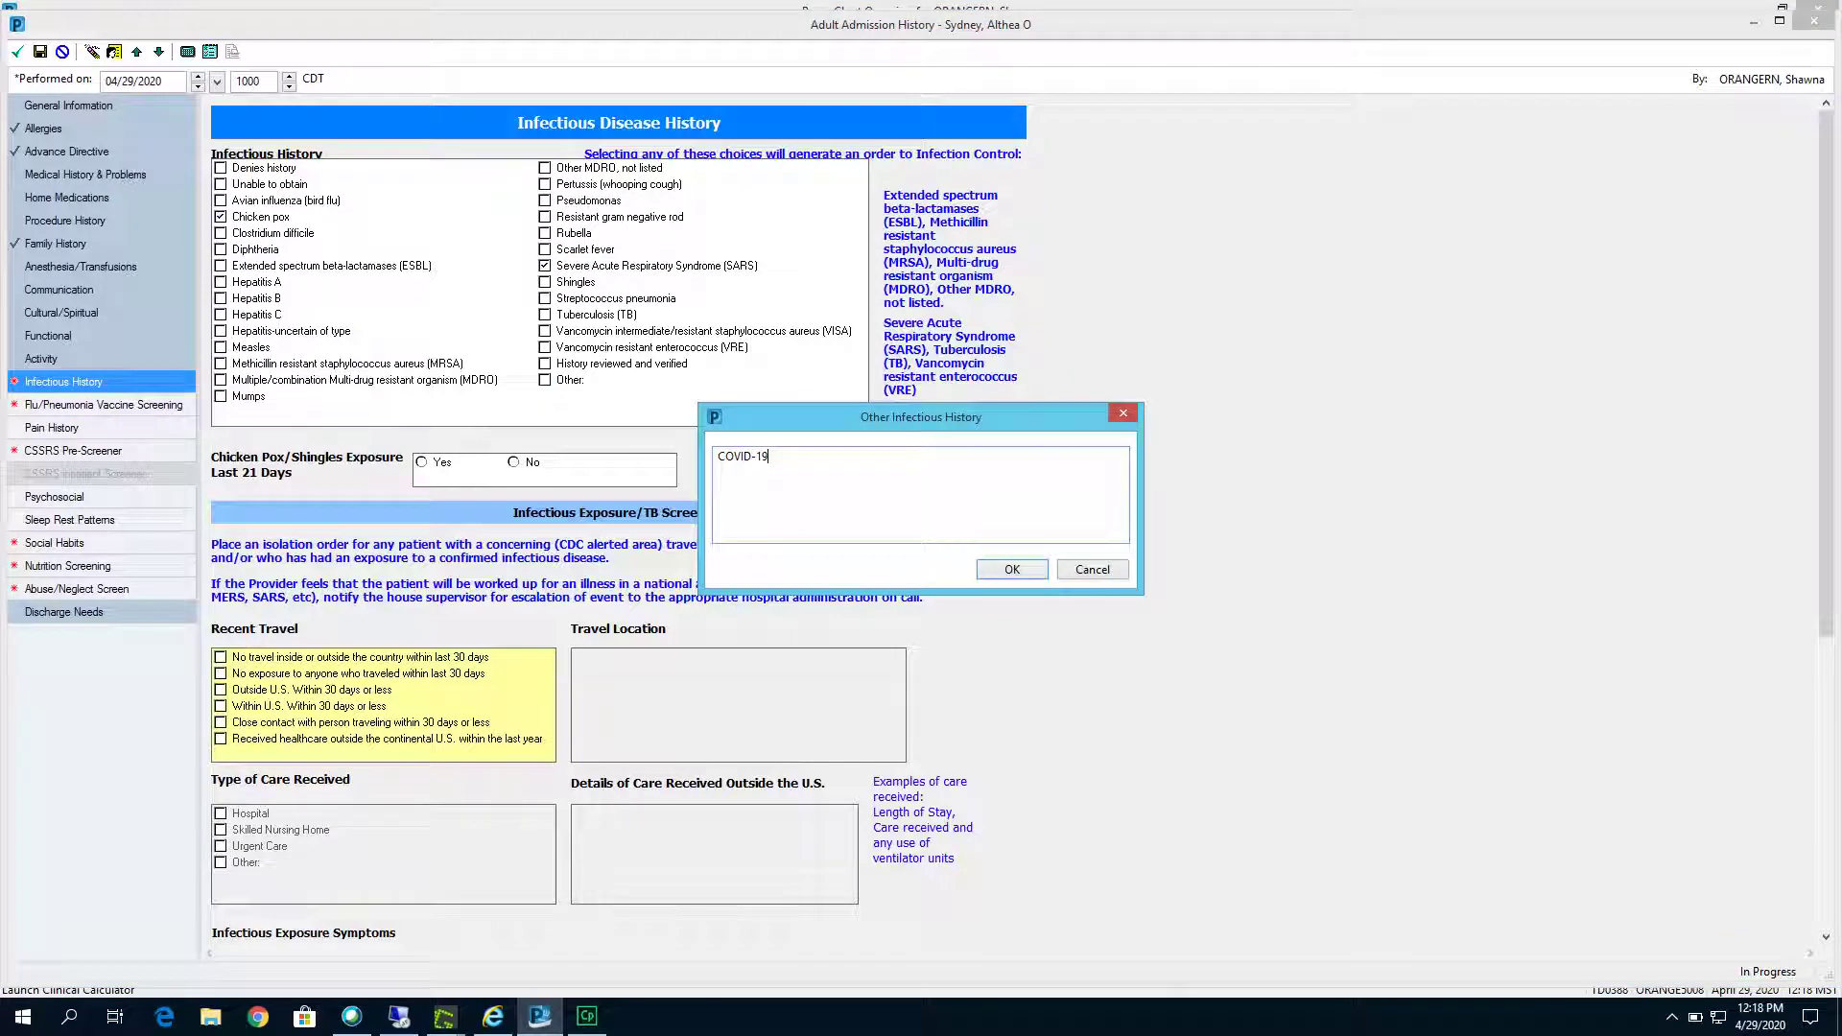
click(997, 568)
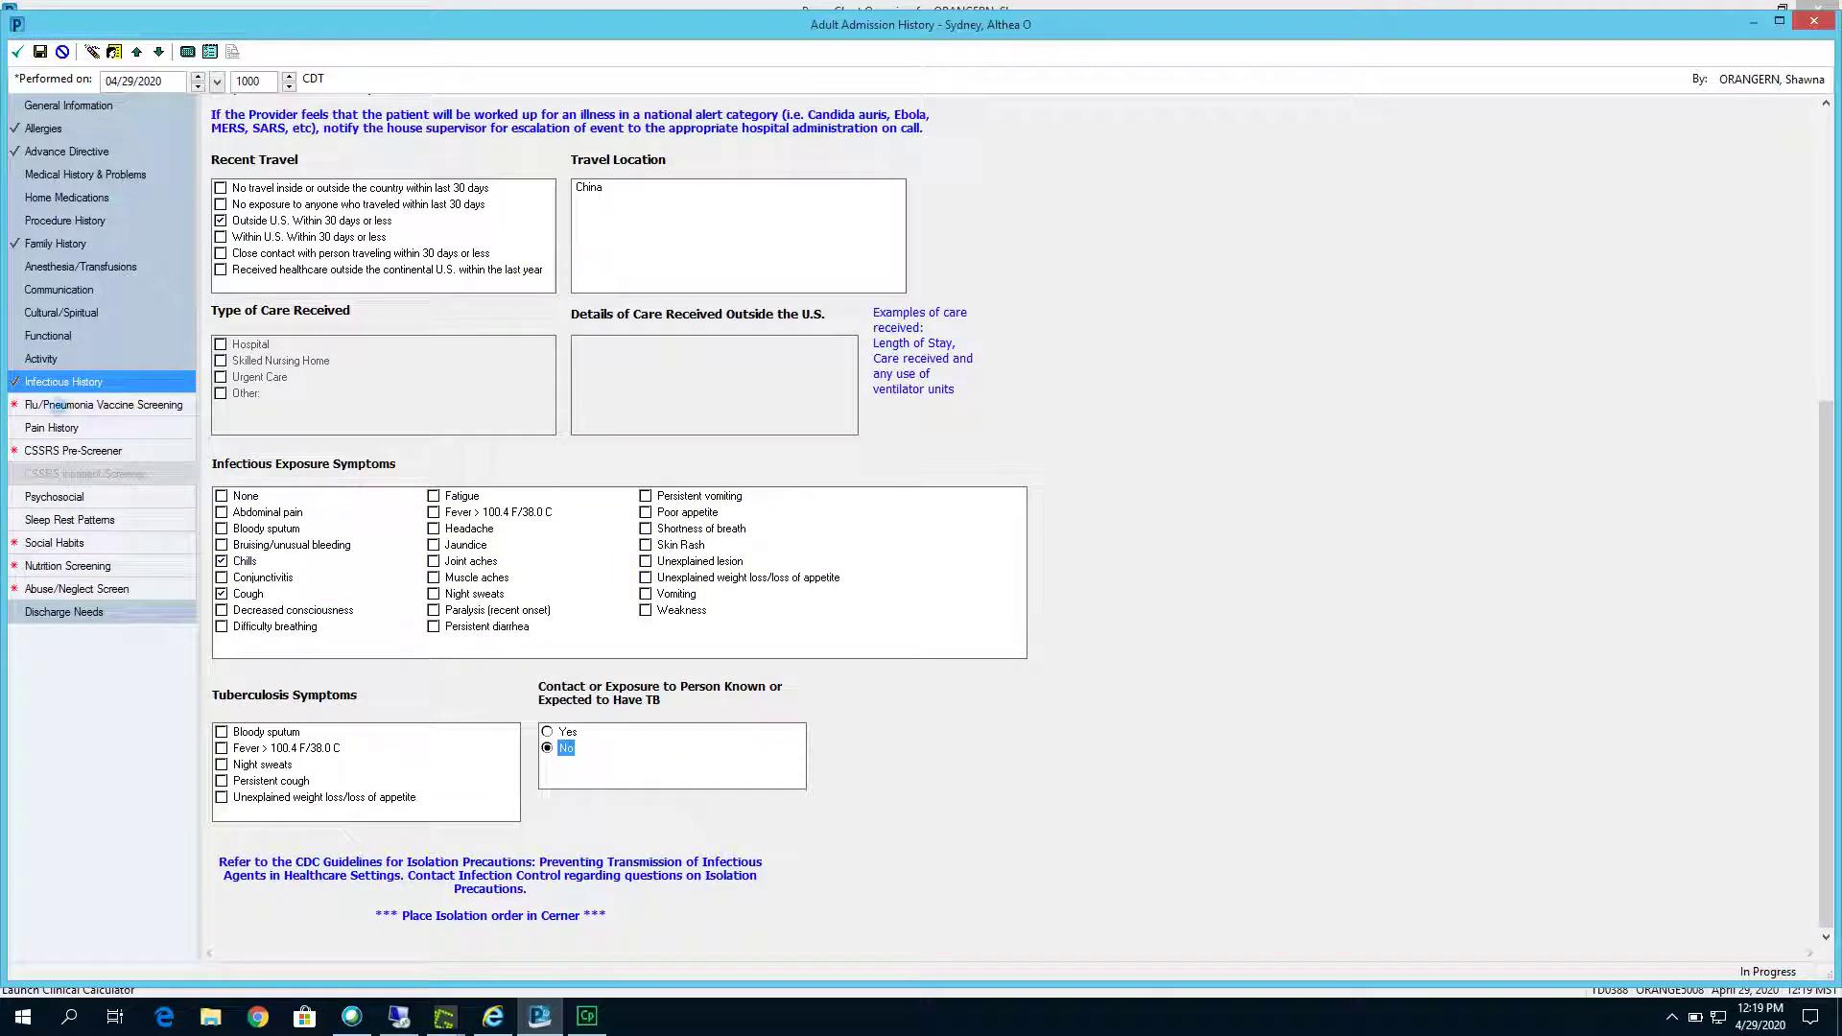
click(58, 405)
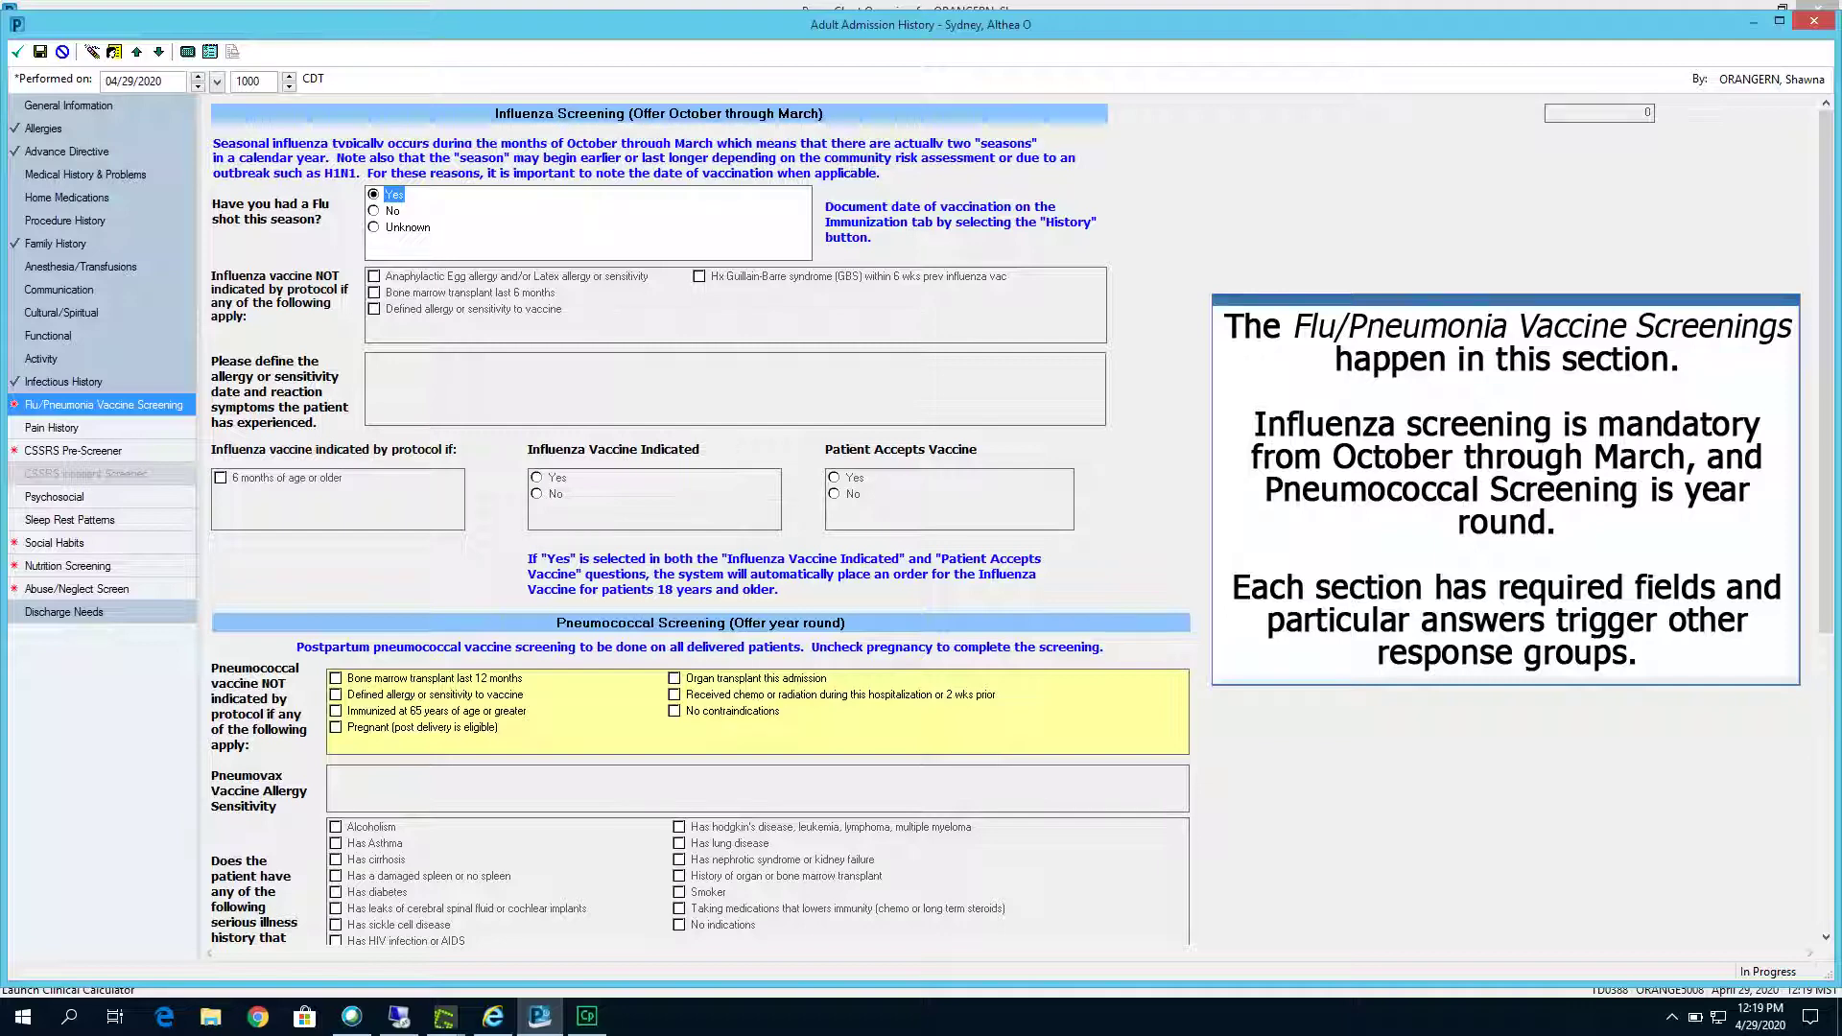
Record no pneumococcal contraindications, diabetes, and first vaccine over 5 years ago
scroll(1017, 546, down, 5)
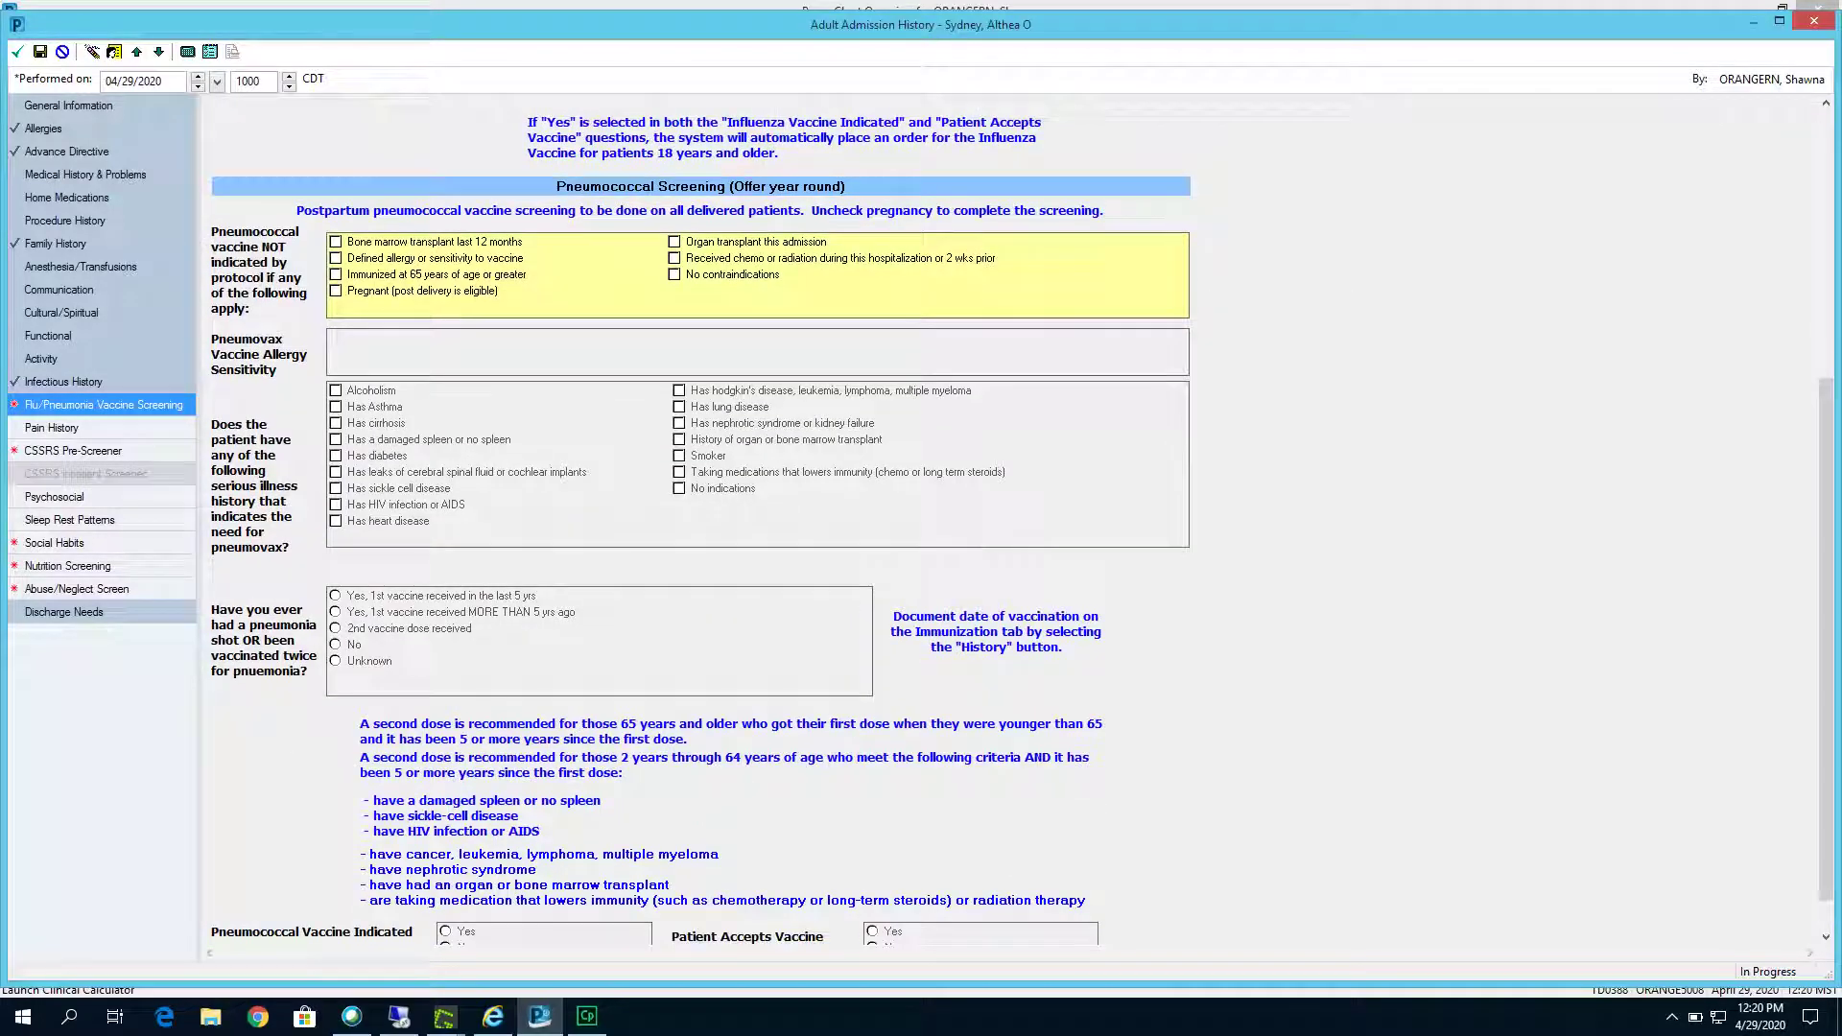
click(674, 274)
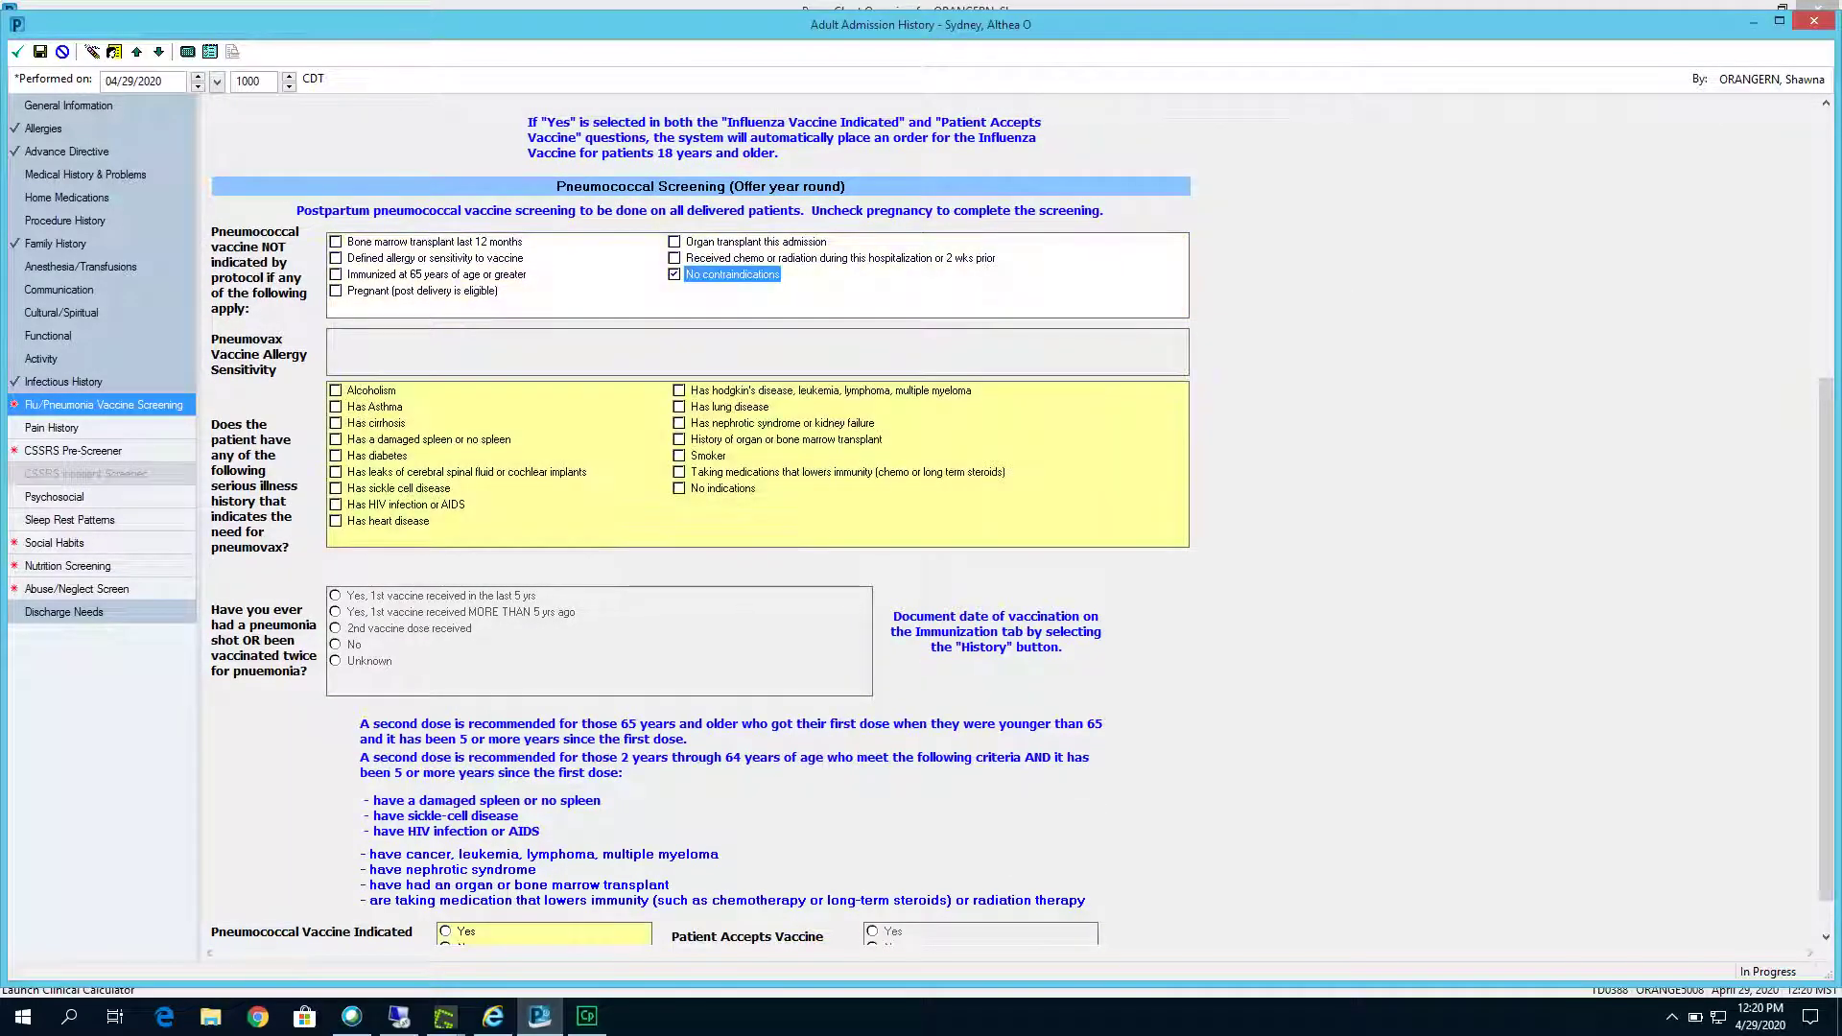
click(336, 455)
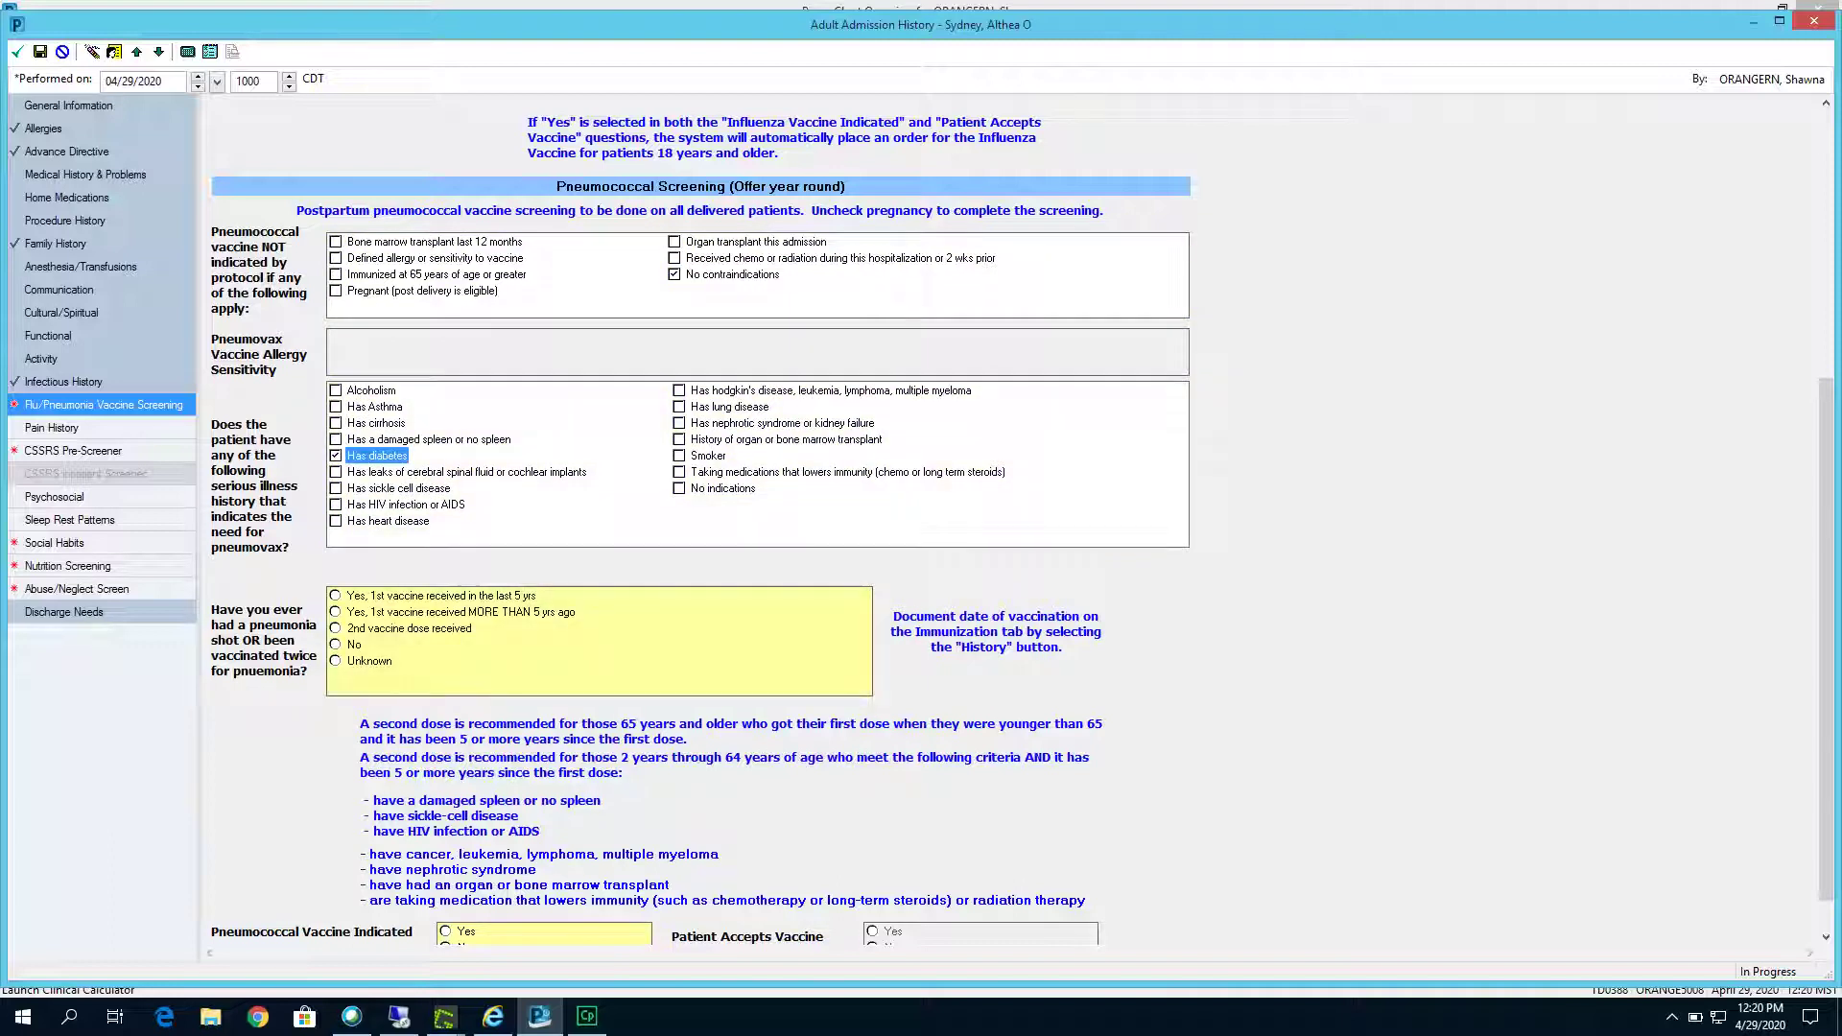
click(335, 611)
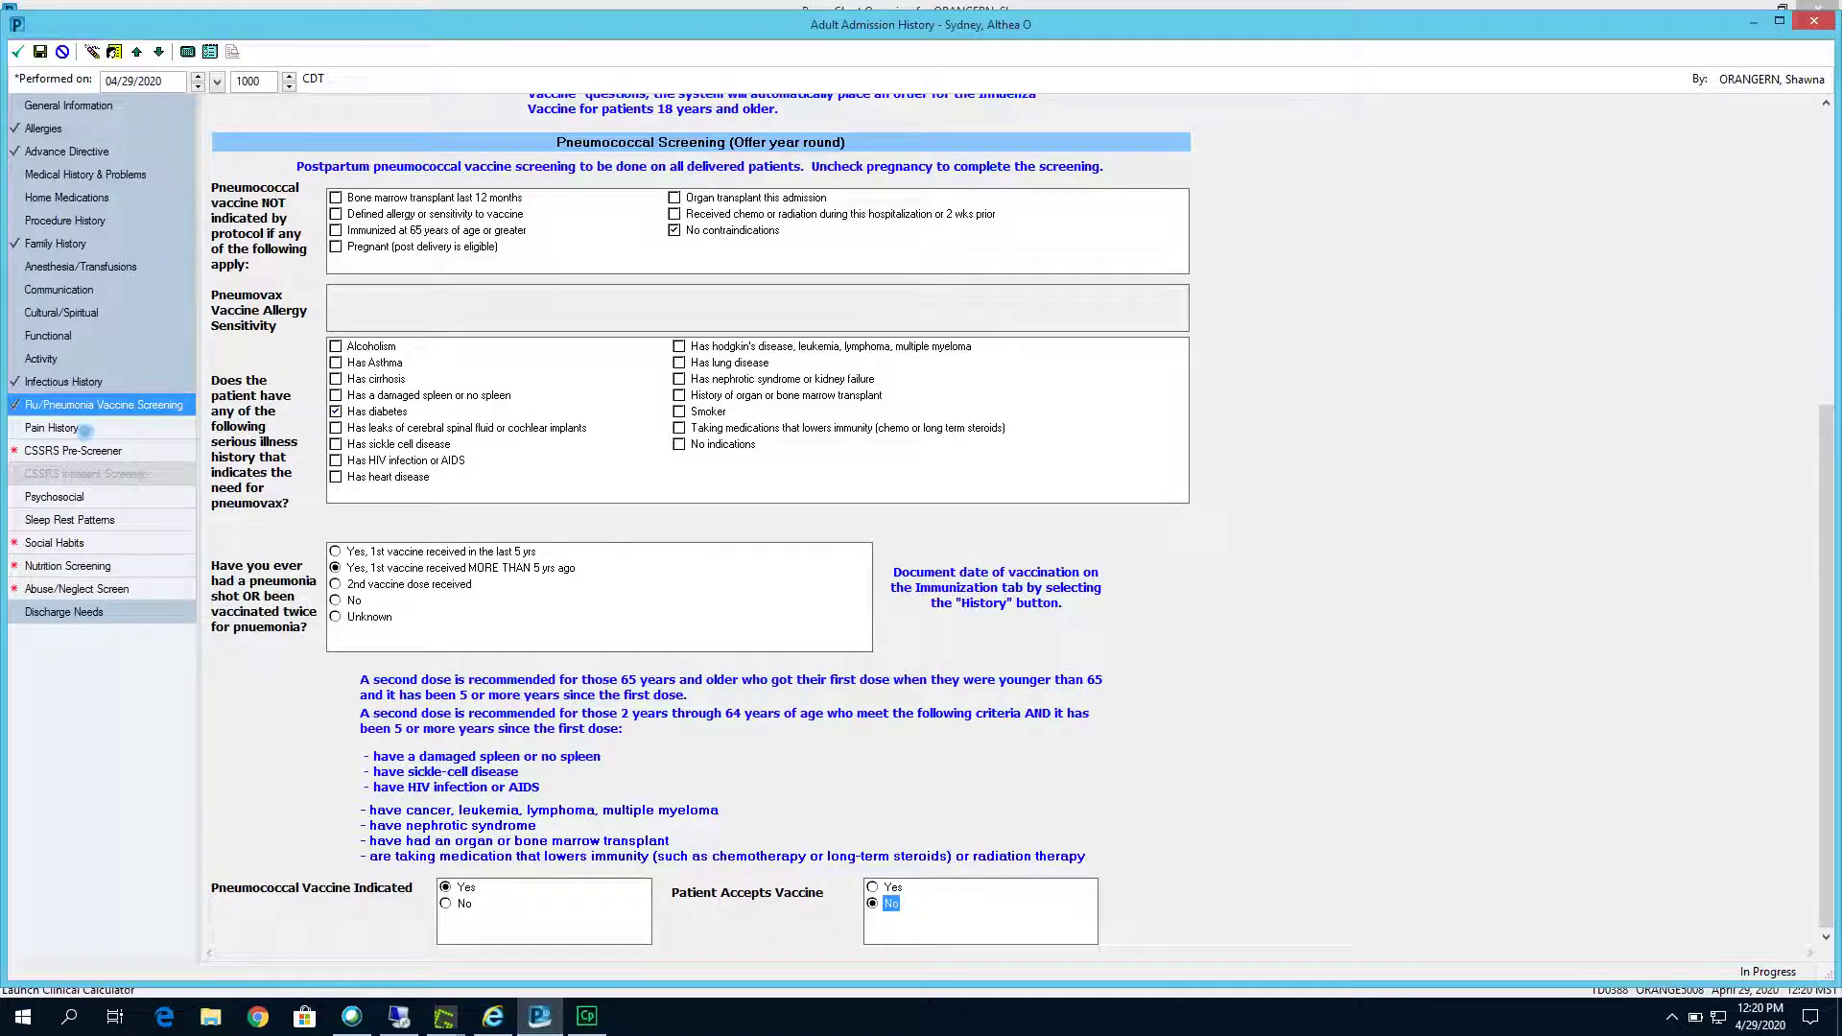
click(77, 428)
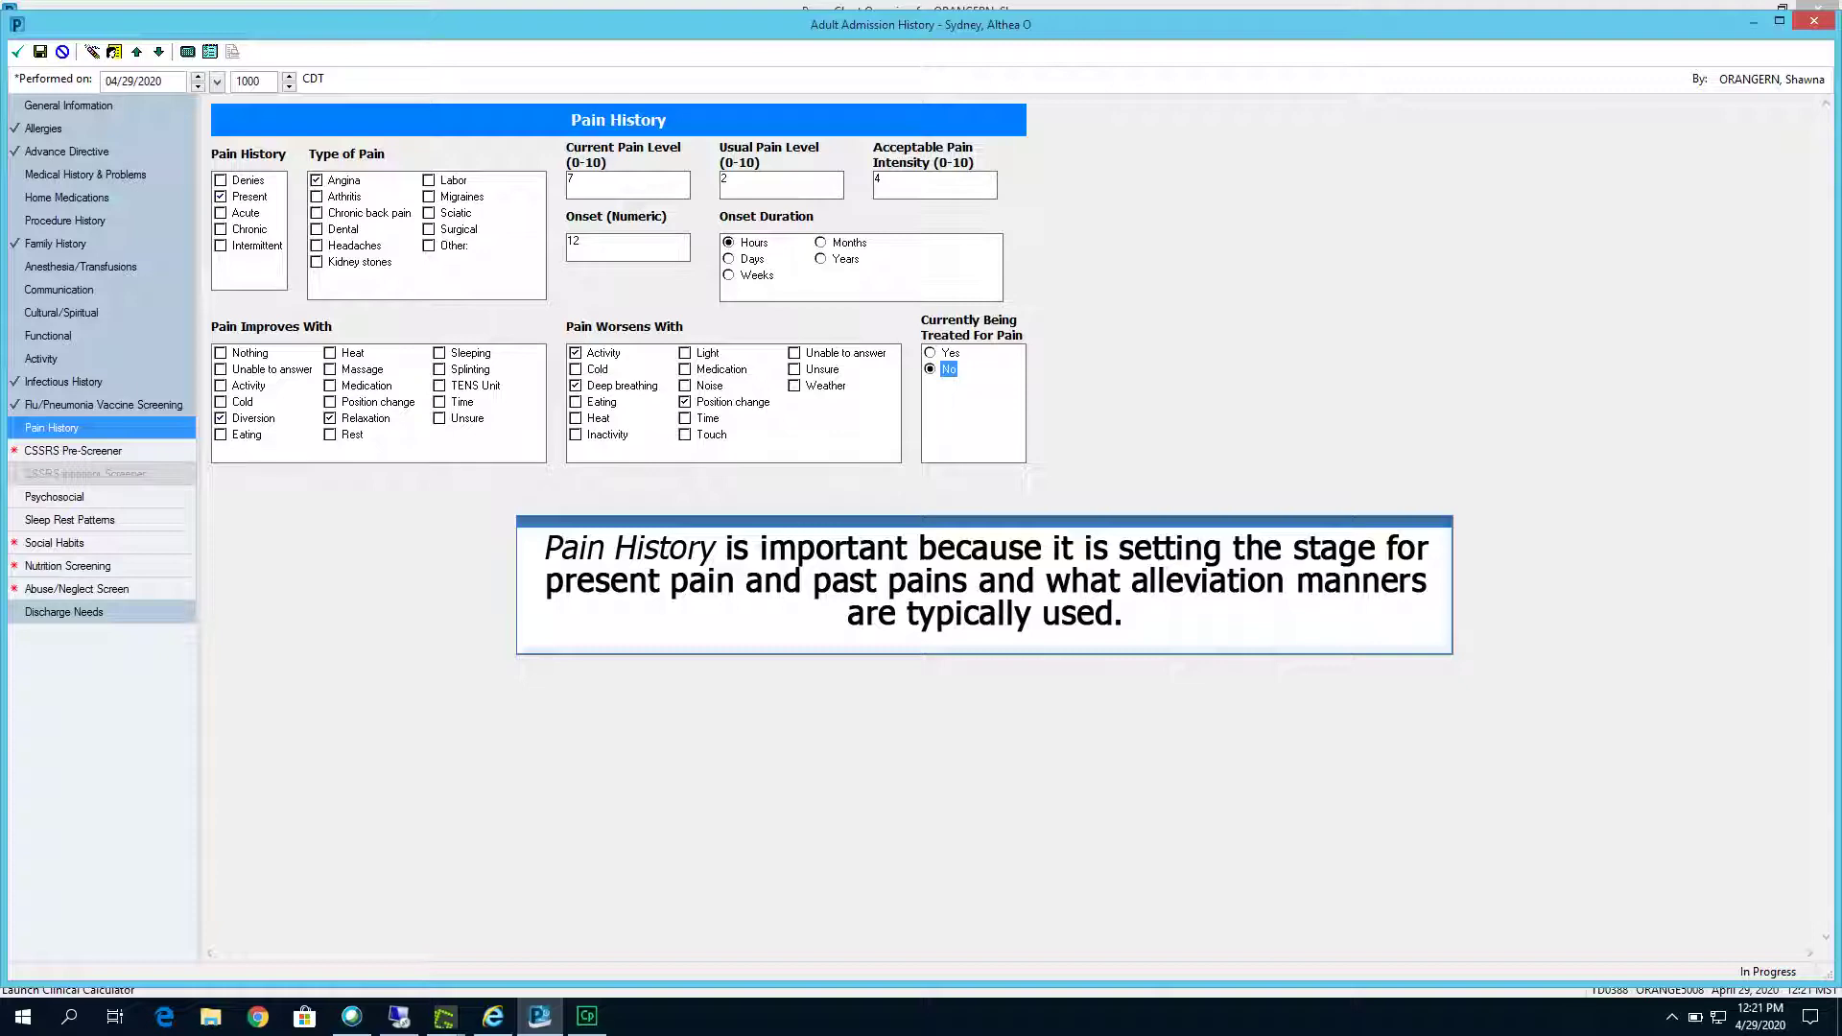
Answer the CSSRS Pre-Screener: Yes to age 5 or older, No to self-harm signs and behavioral complaint
click(74, 451)
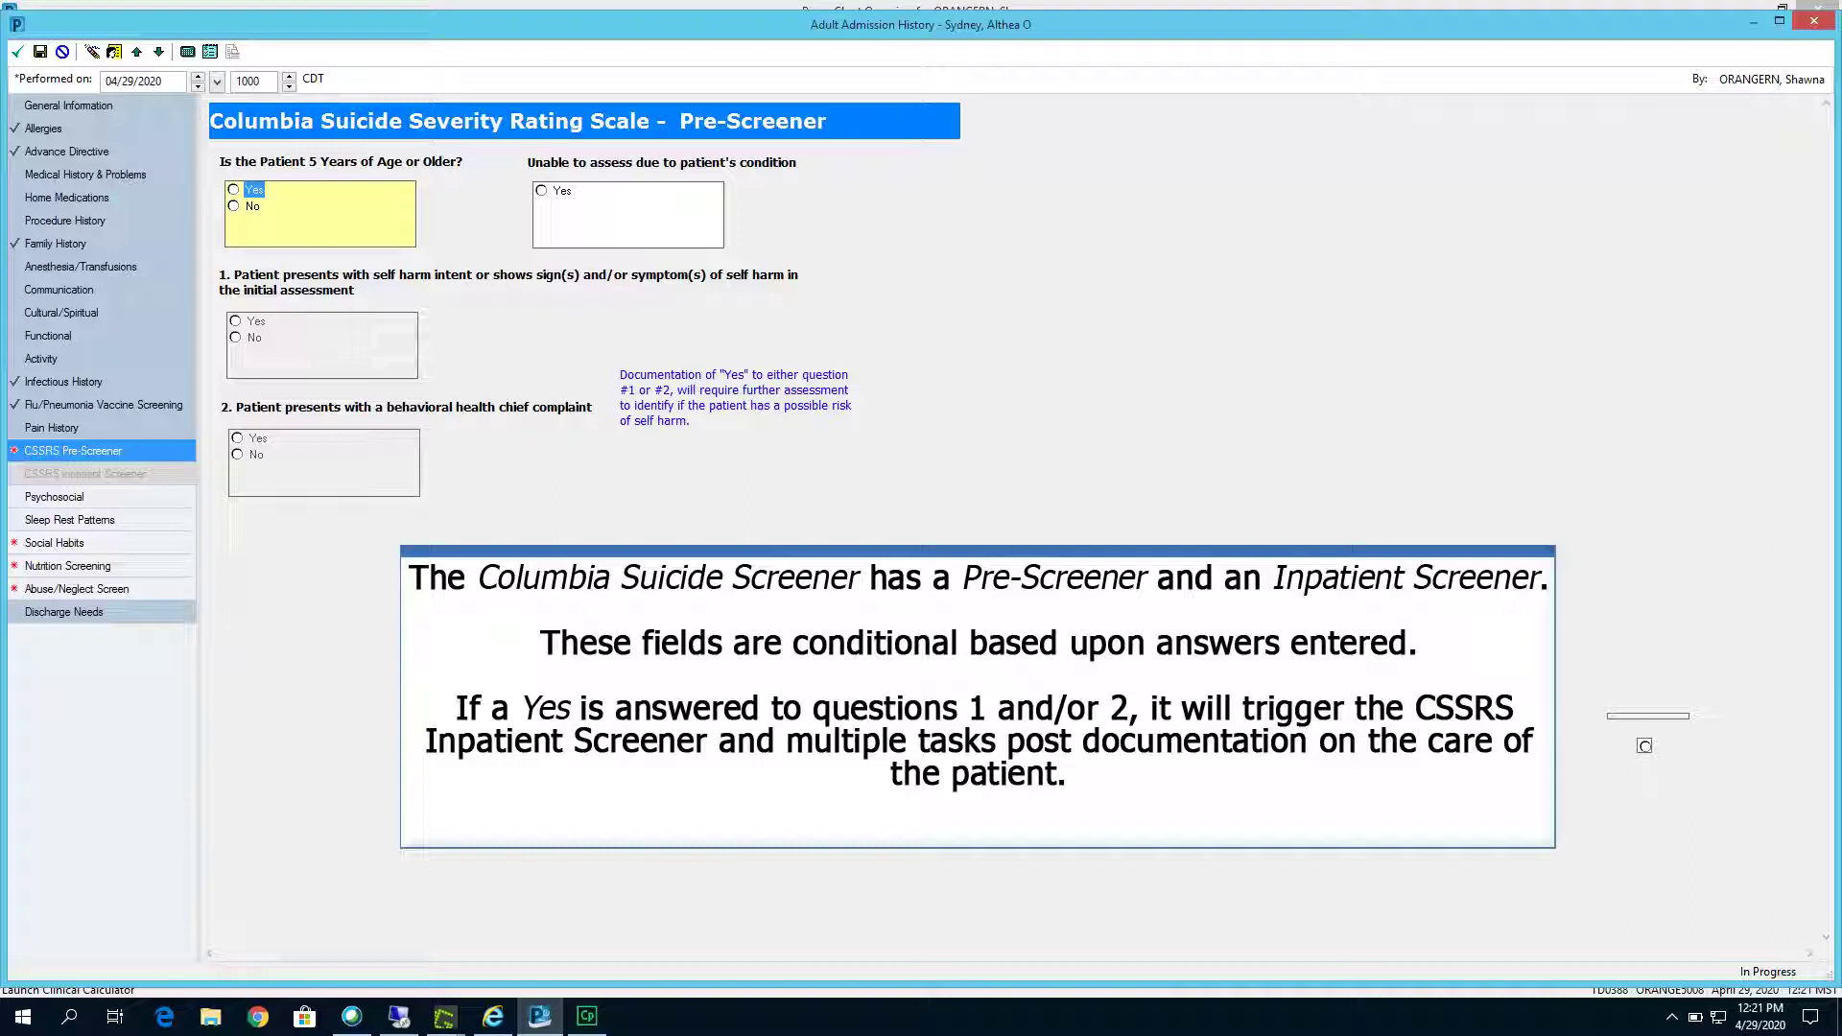
key(space)
click(254, 337)
click(251, 454)
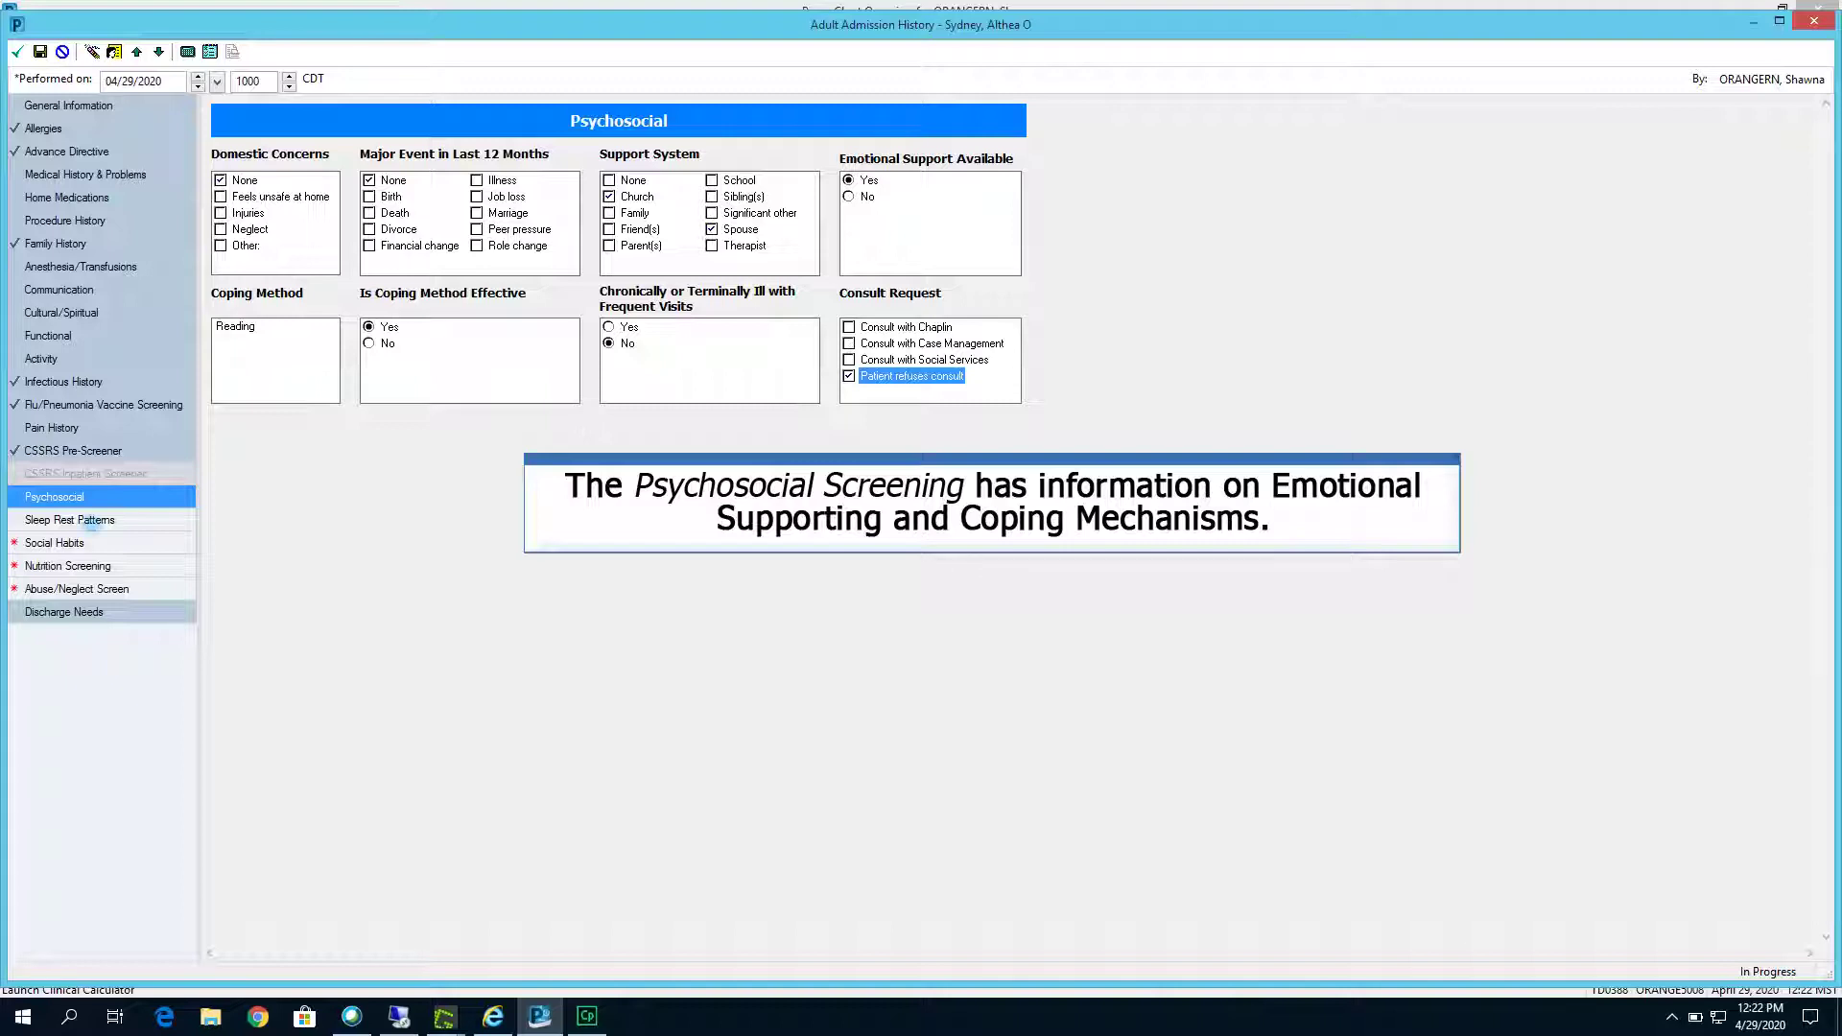
Move through Sleep Rest Patterns to Social Habits and set Drug Use to 'Denies use'
click(92, 524)
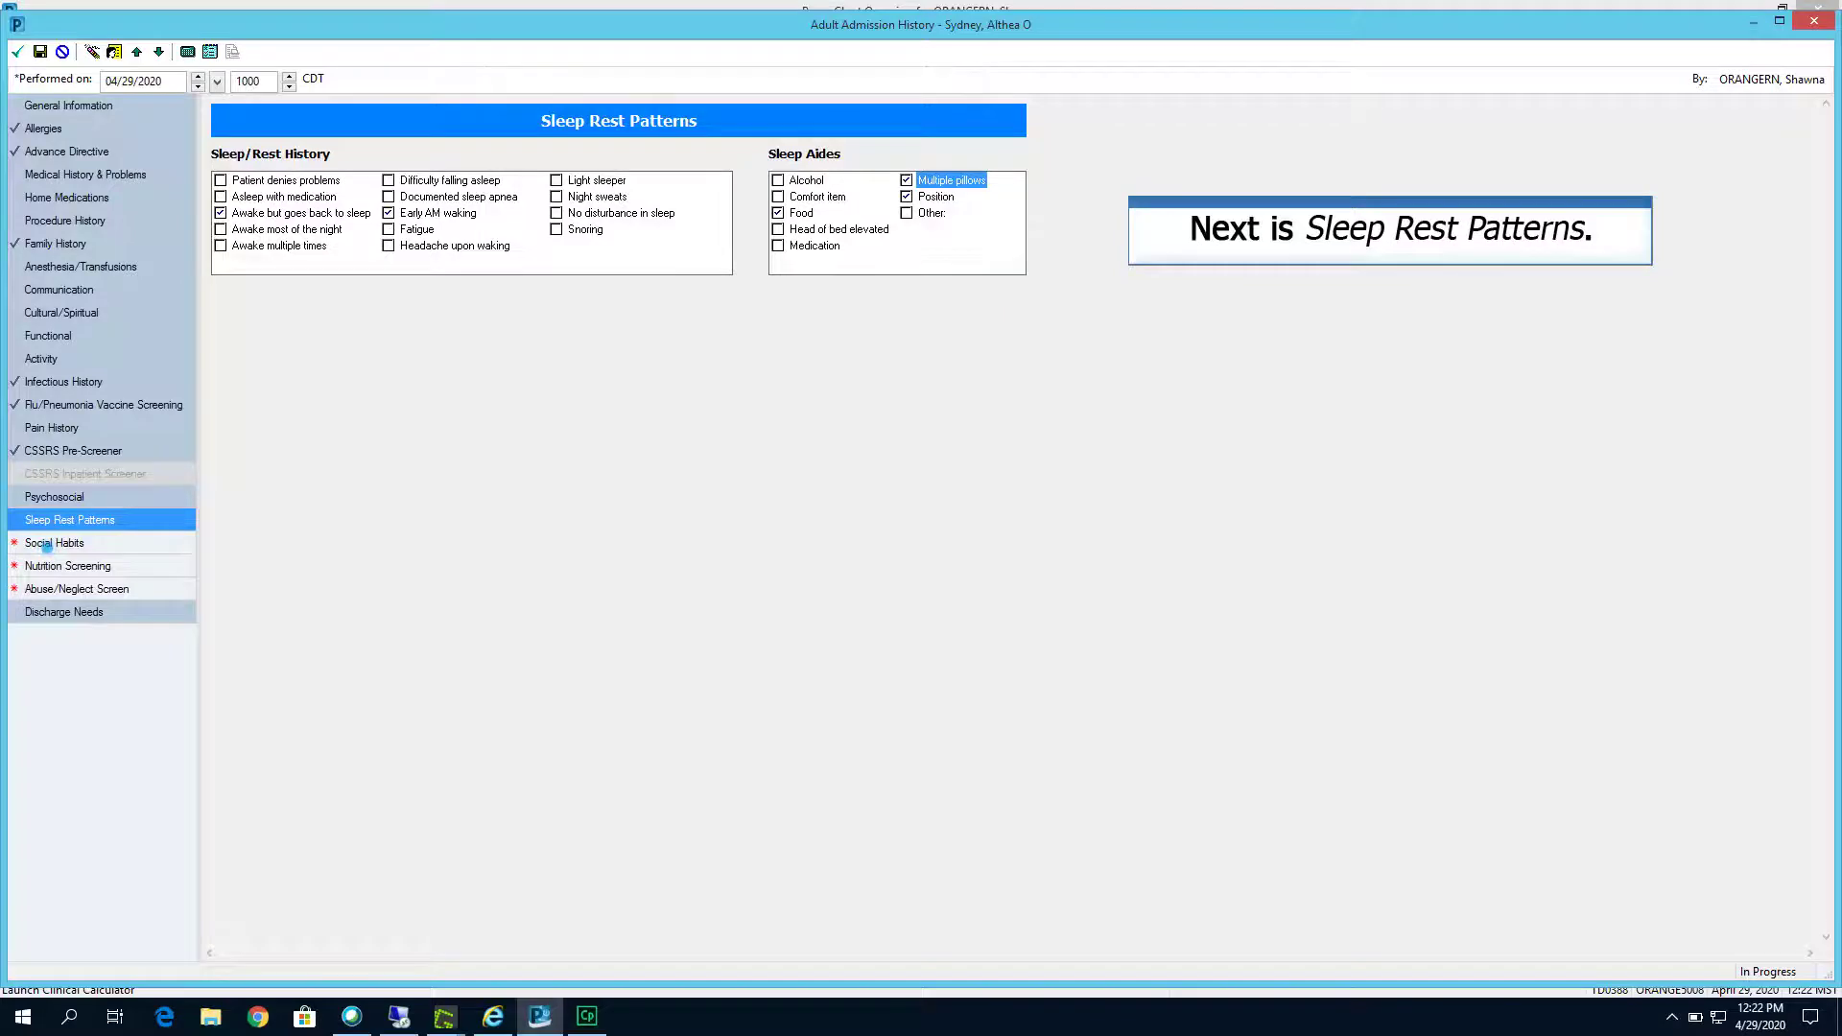
click(54, 543)
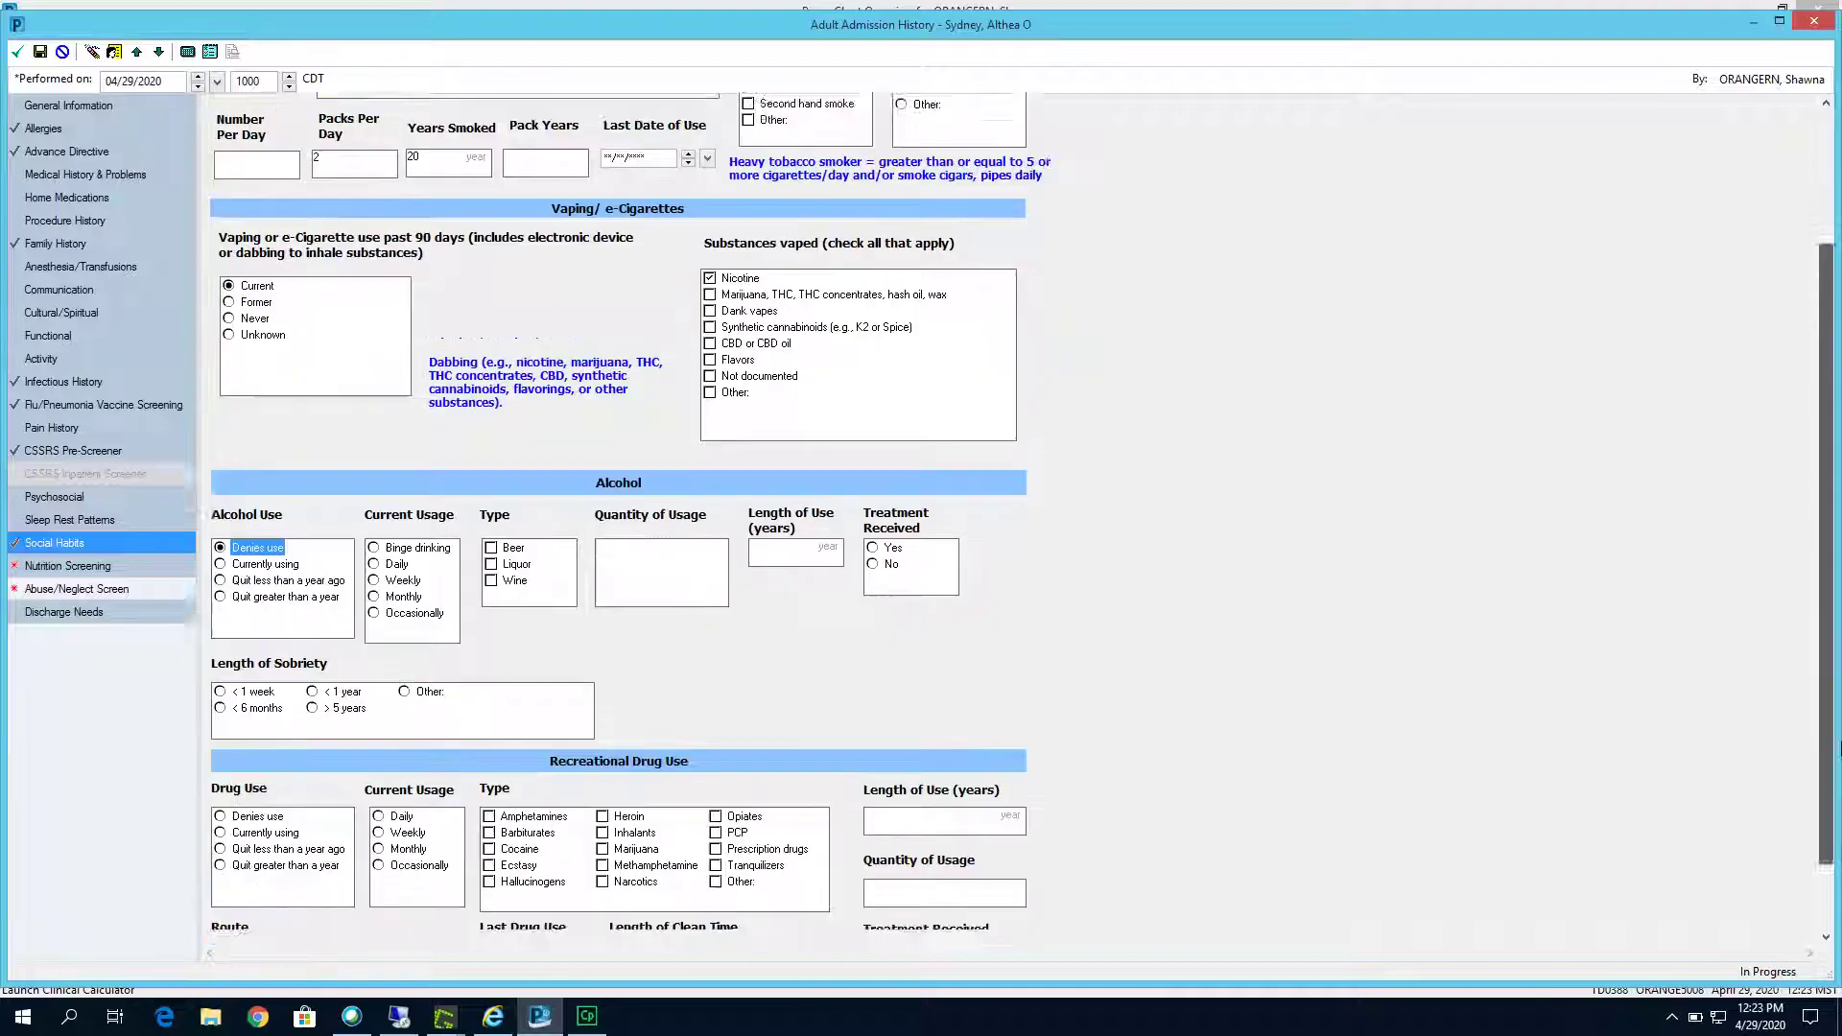
scroll(618, 518, down, 1)
click(220, 729)
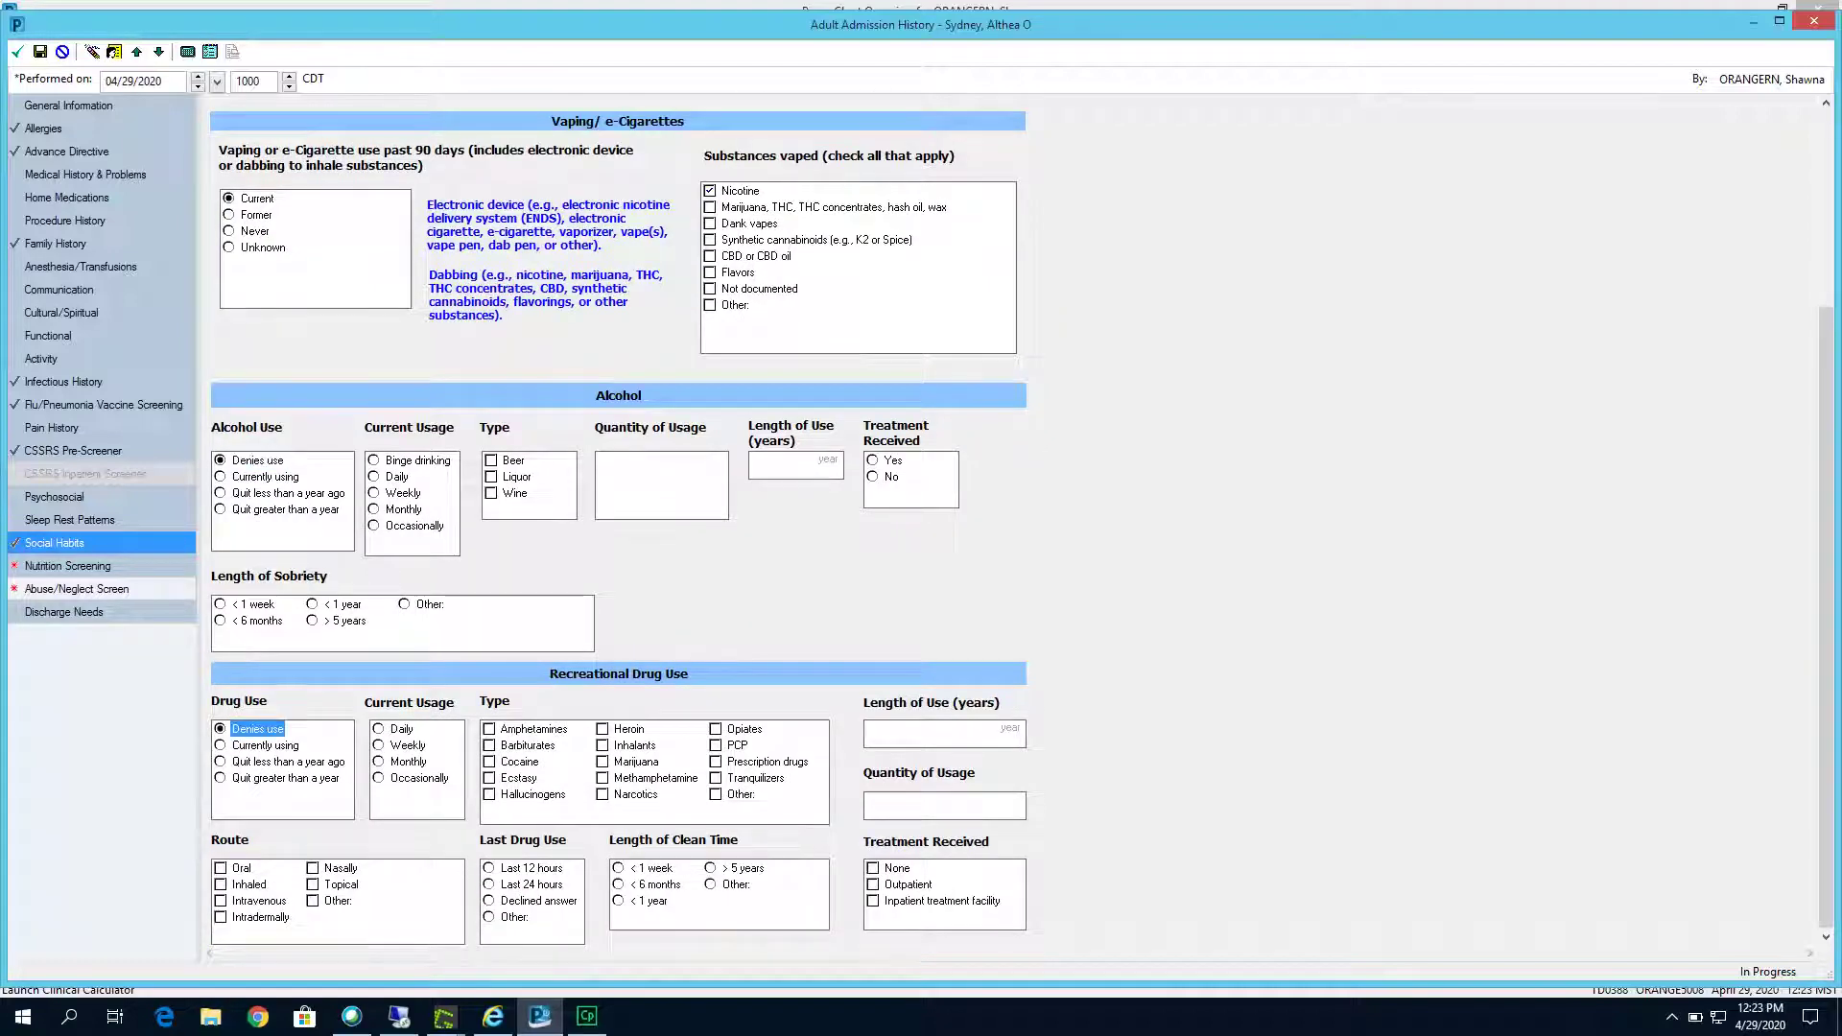
click(67, 565)
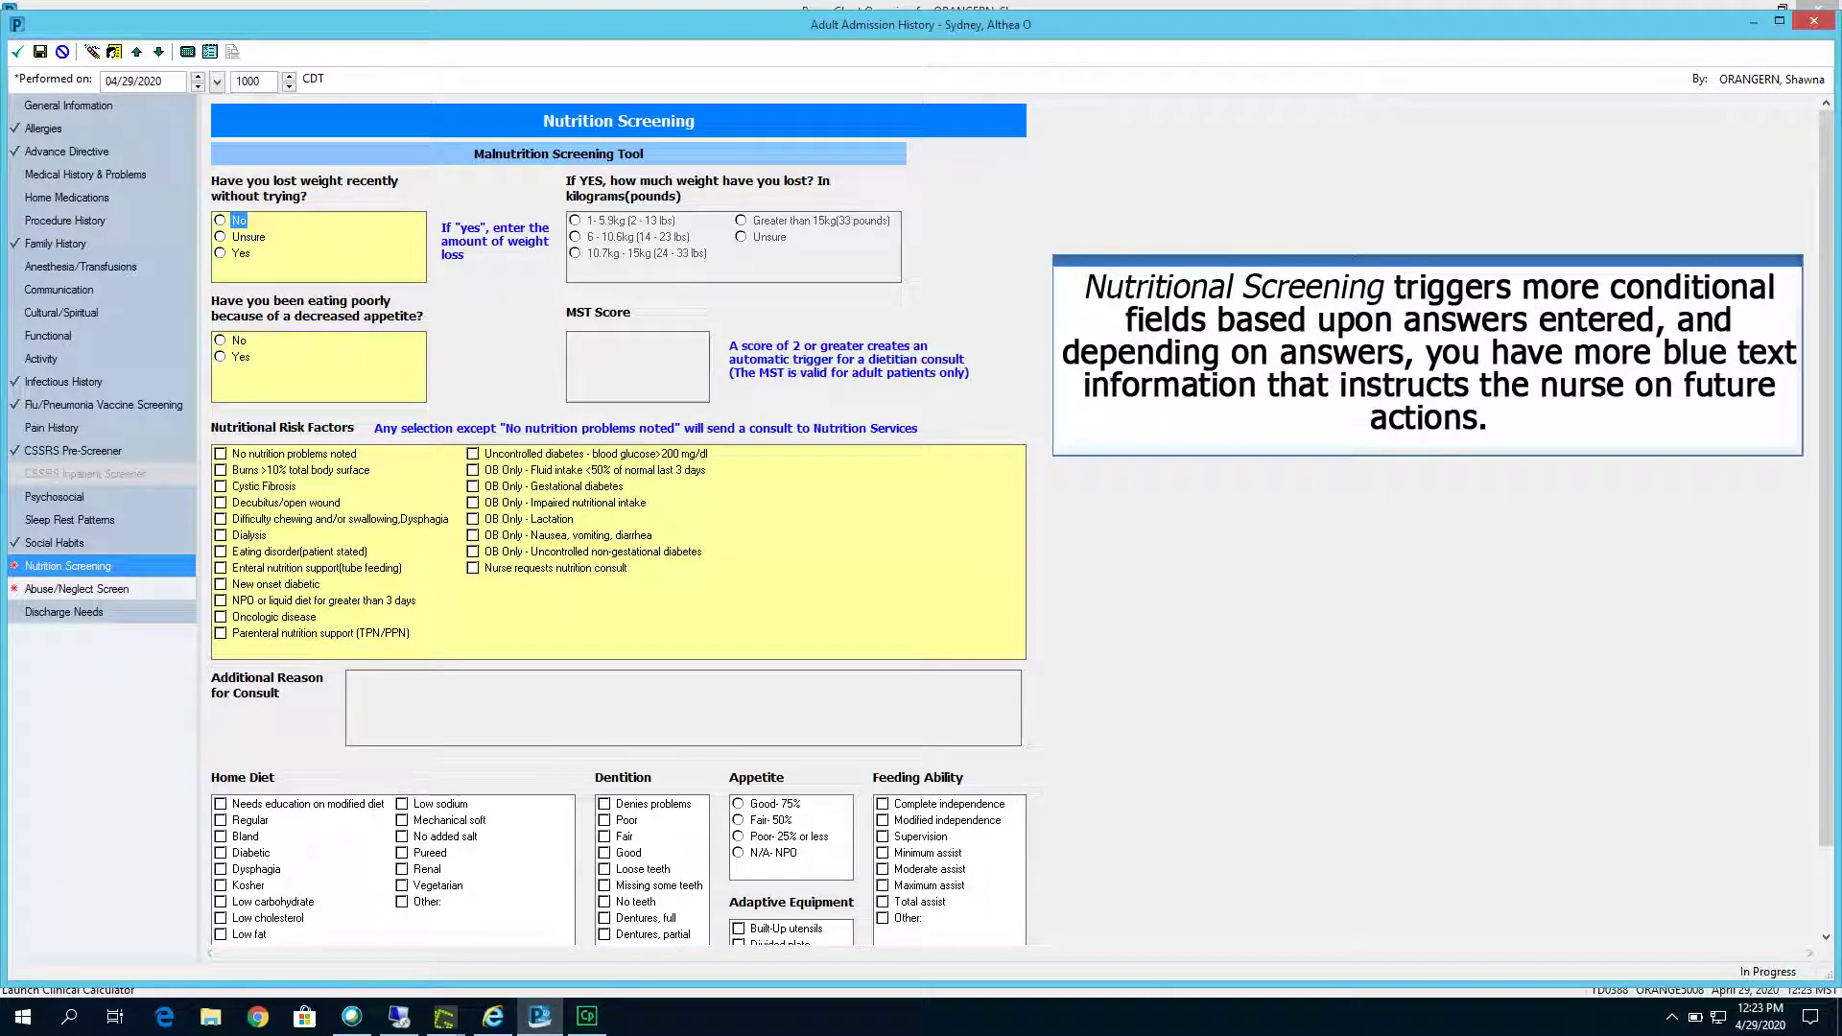
Answer No to recent unintended weight loss and to poor eating from low appetite
click(220, 220)
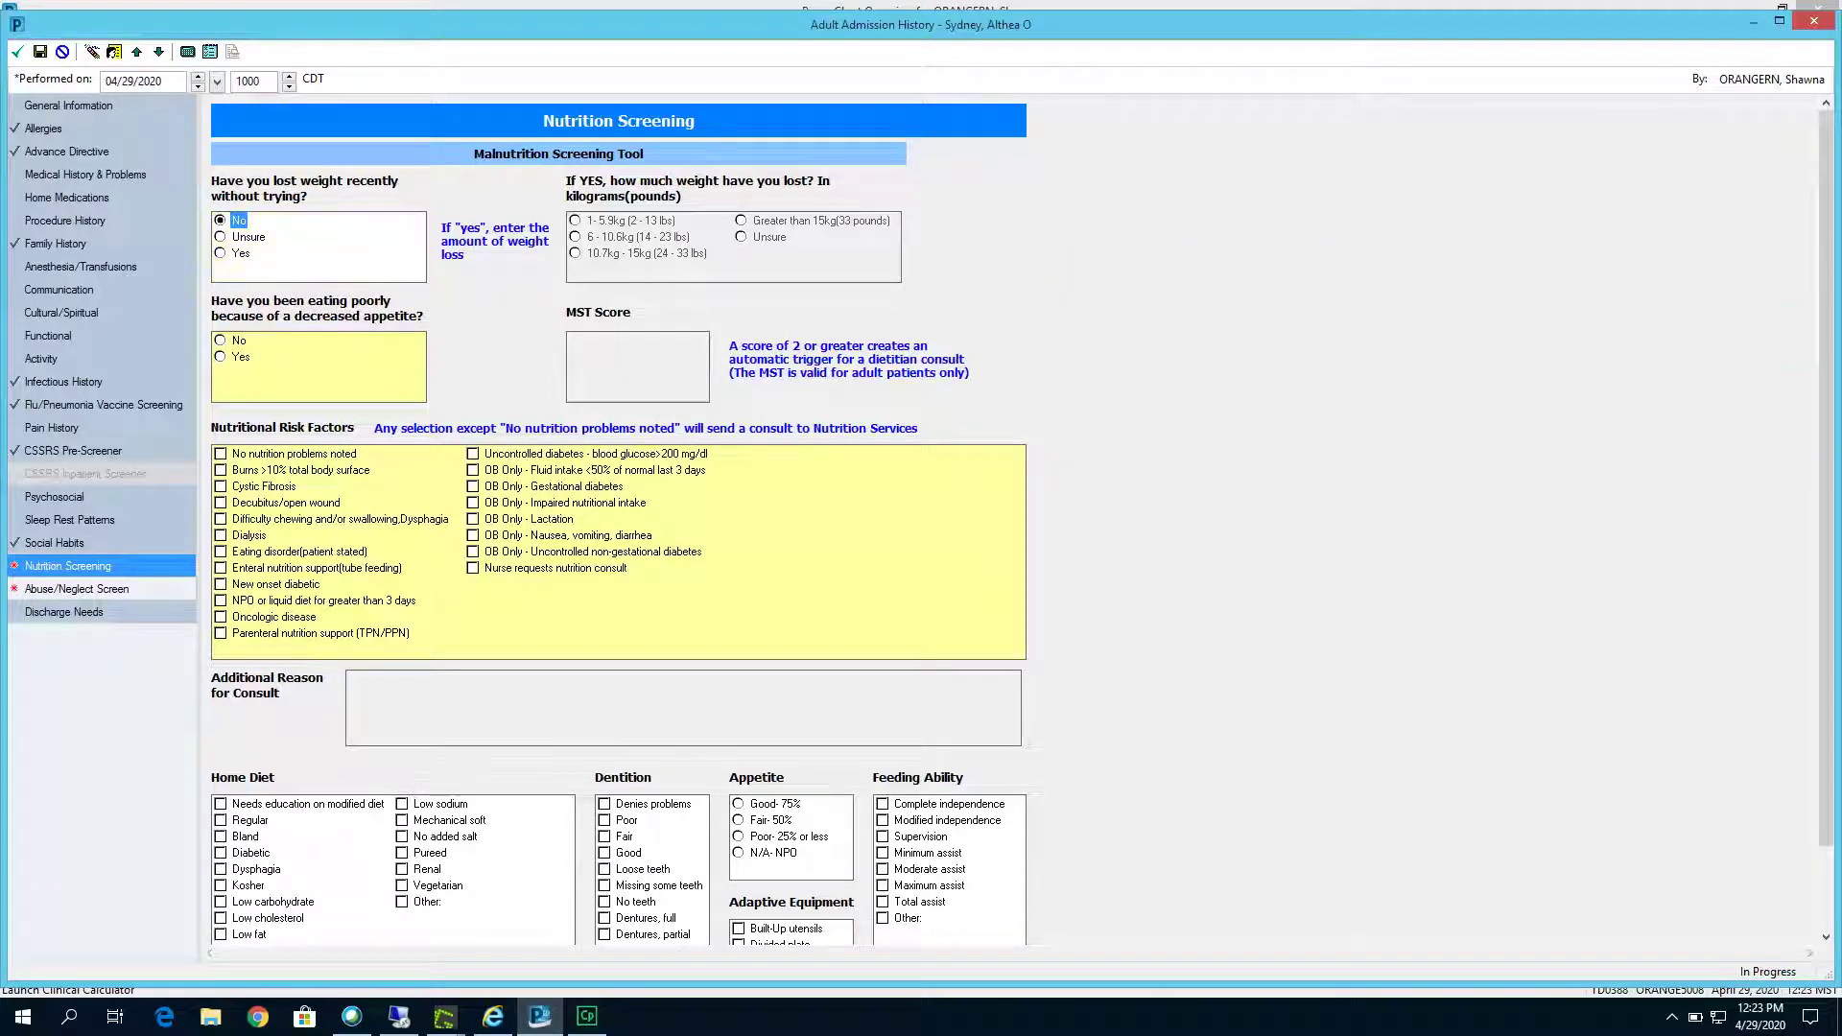
click(220, 340)
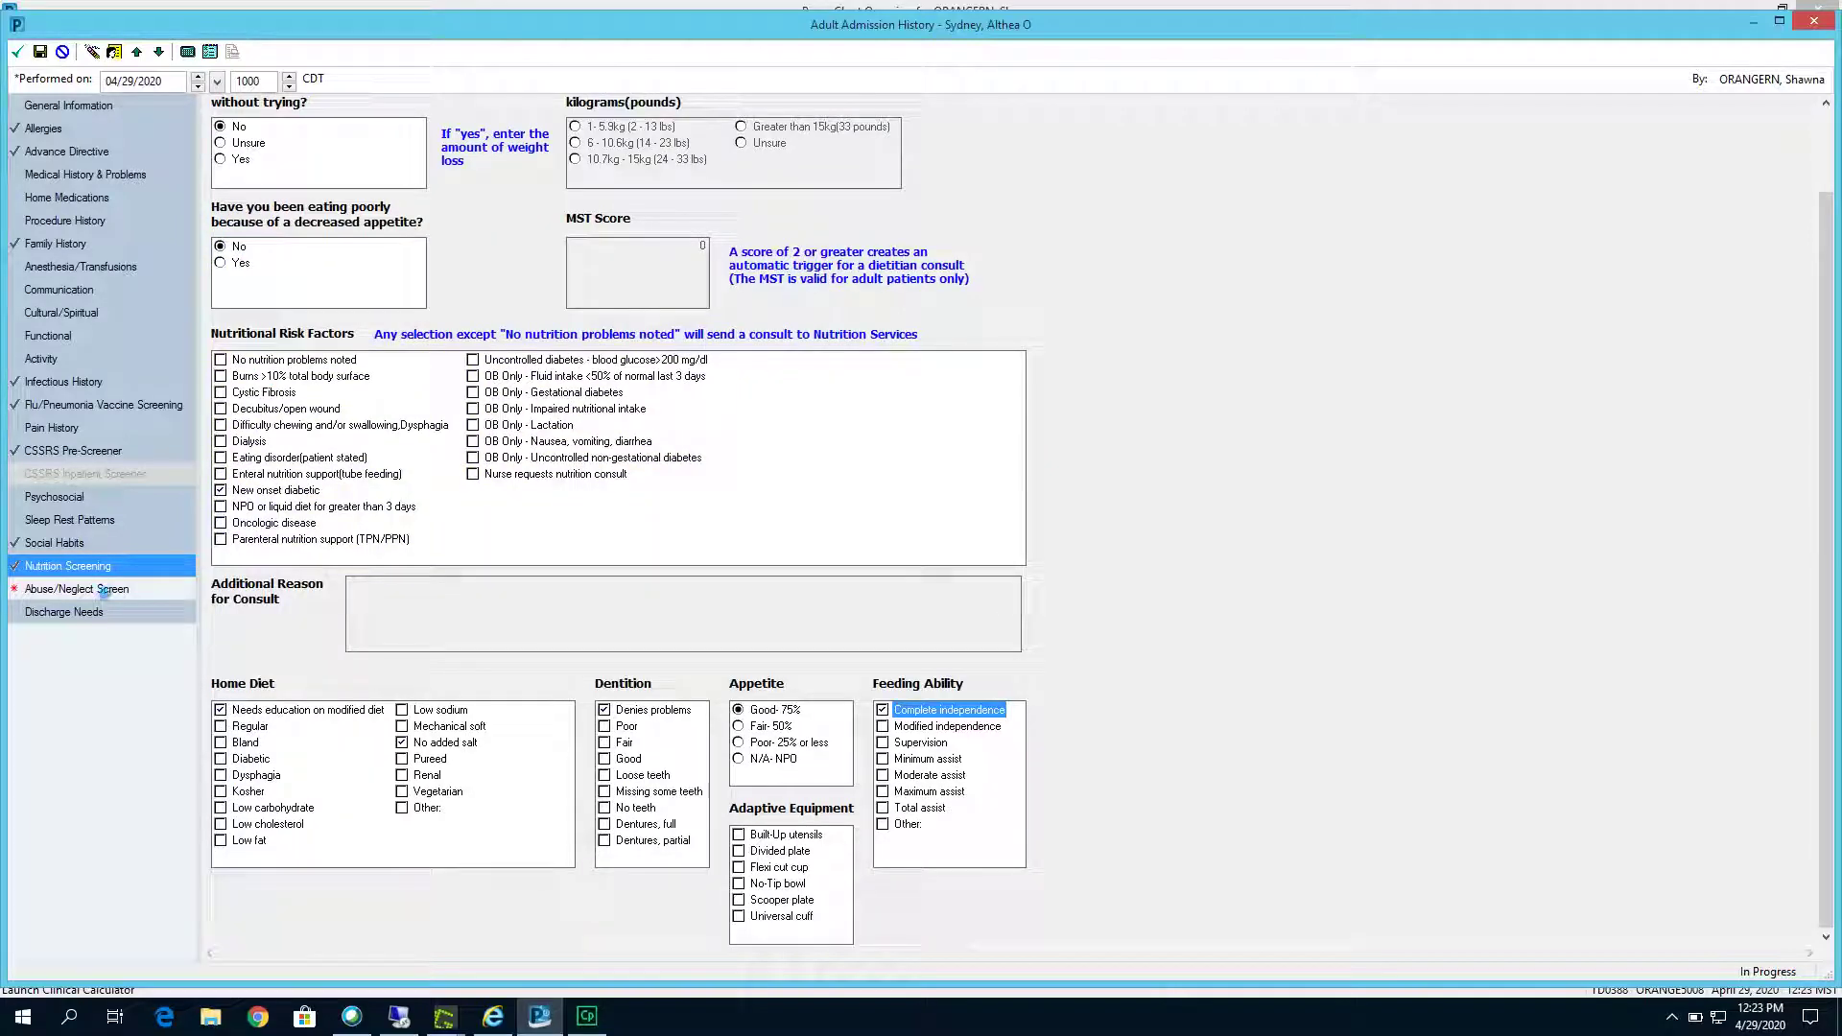
click(77, 588)
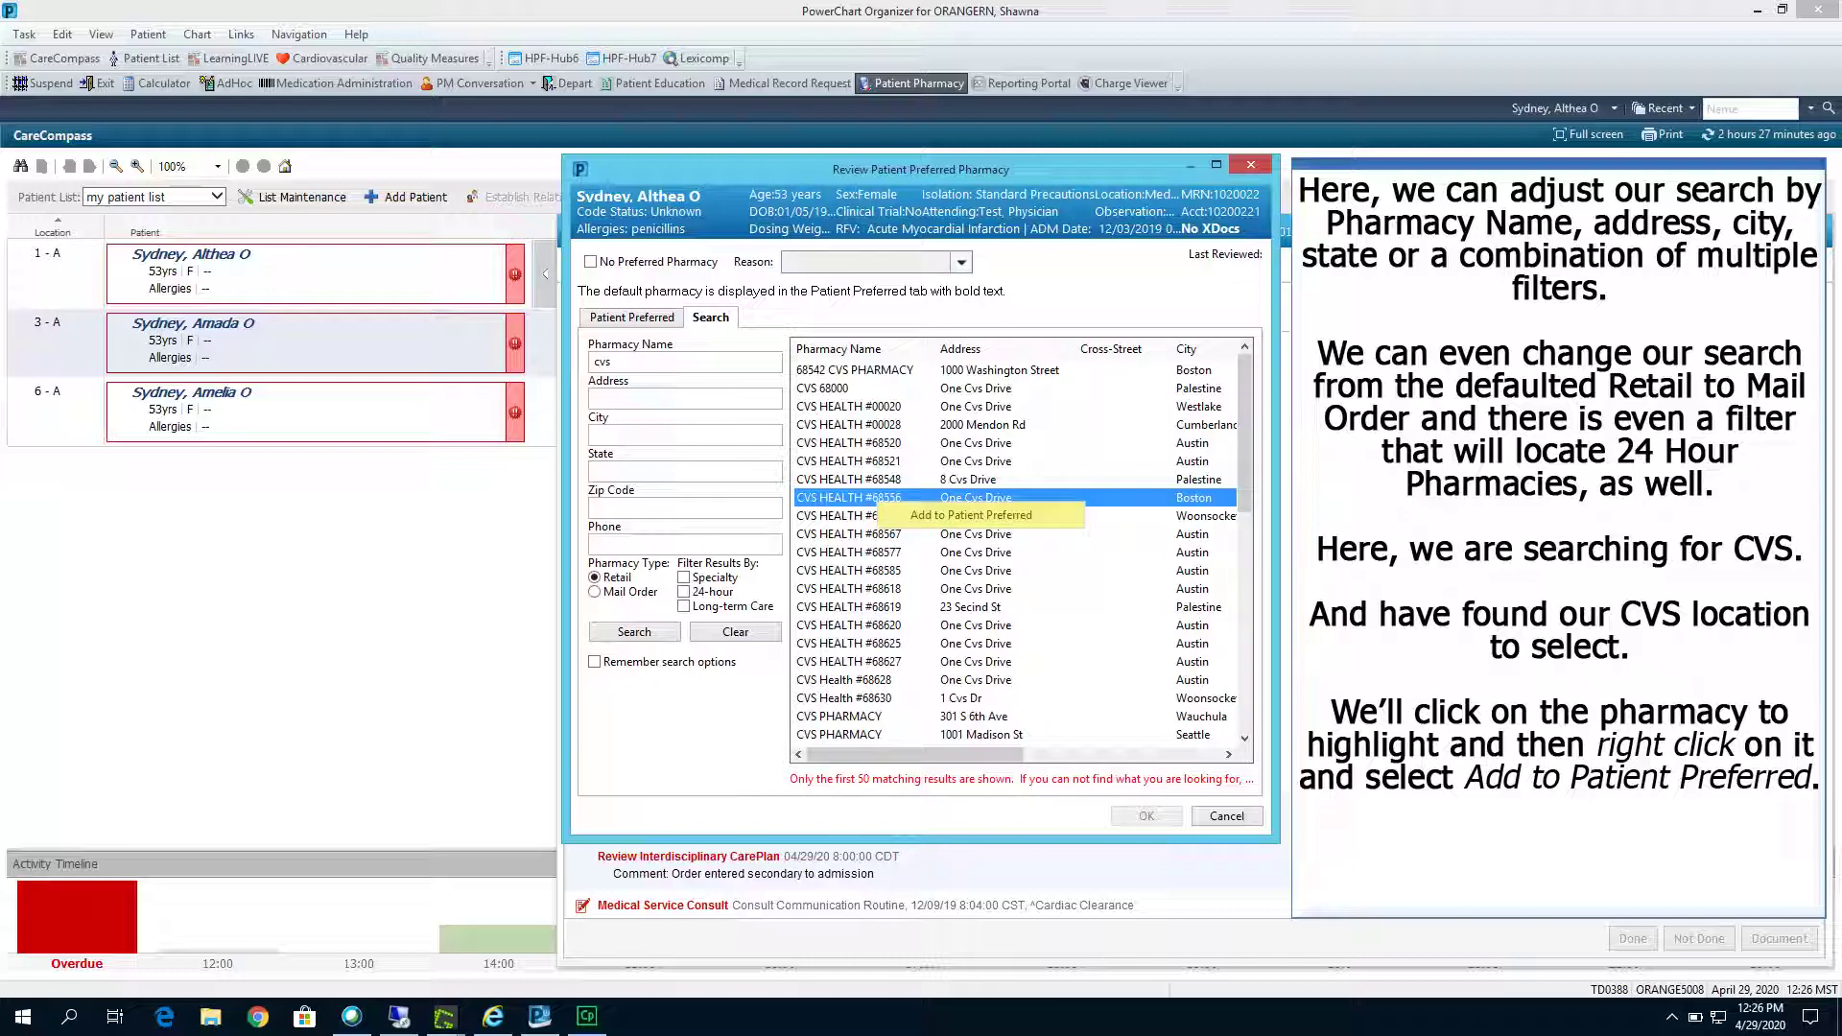
Confirm CVS HEALTH #68556, One Cvs Drive, Boston, as the patient's preferred pharmacy
click(913, 516)
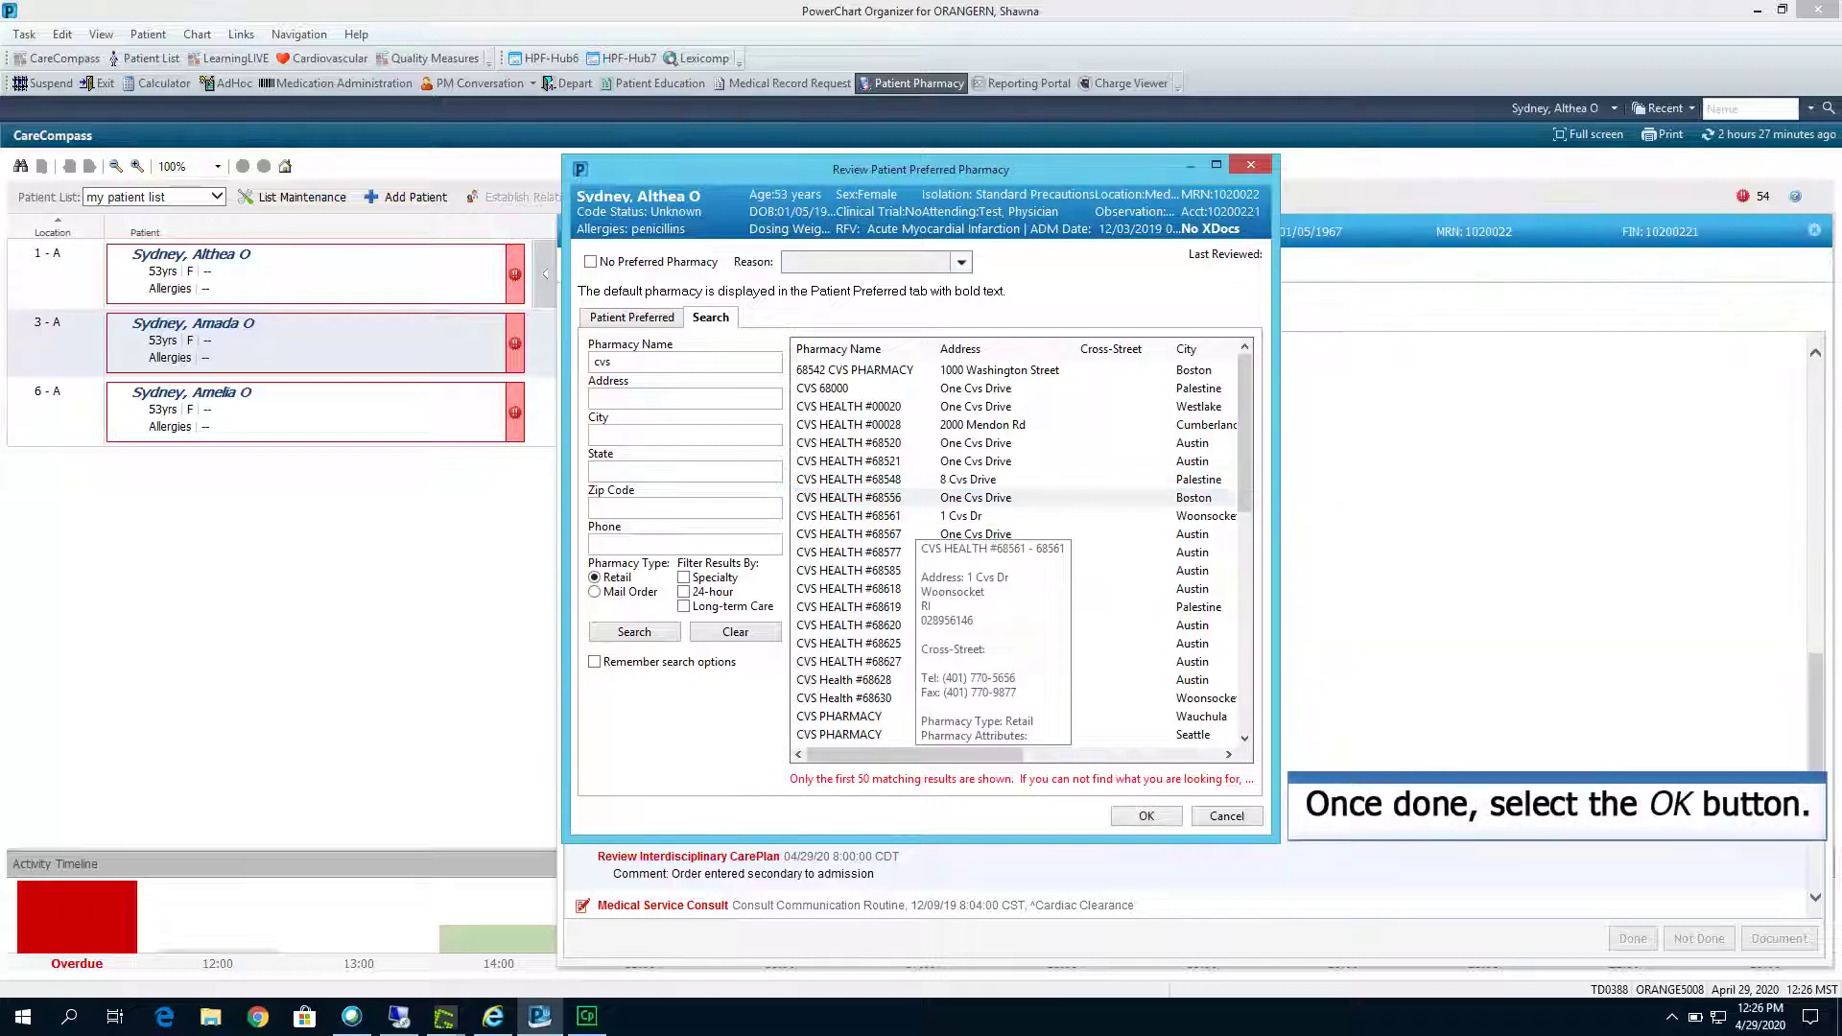